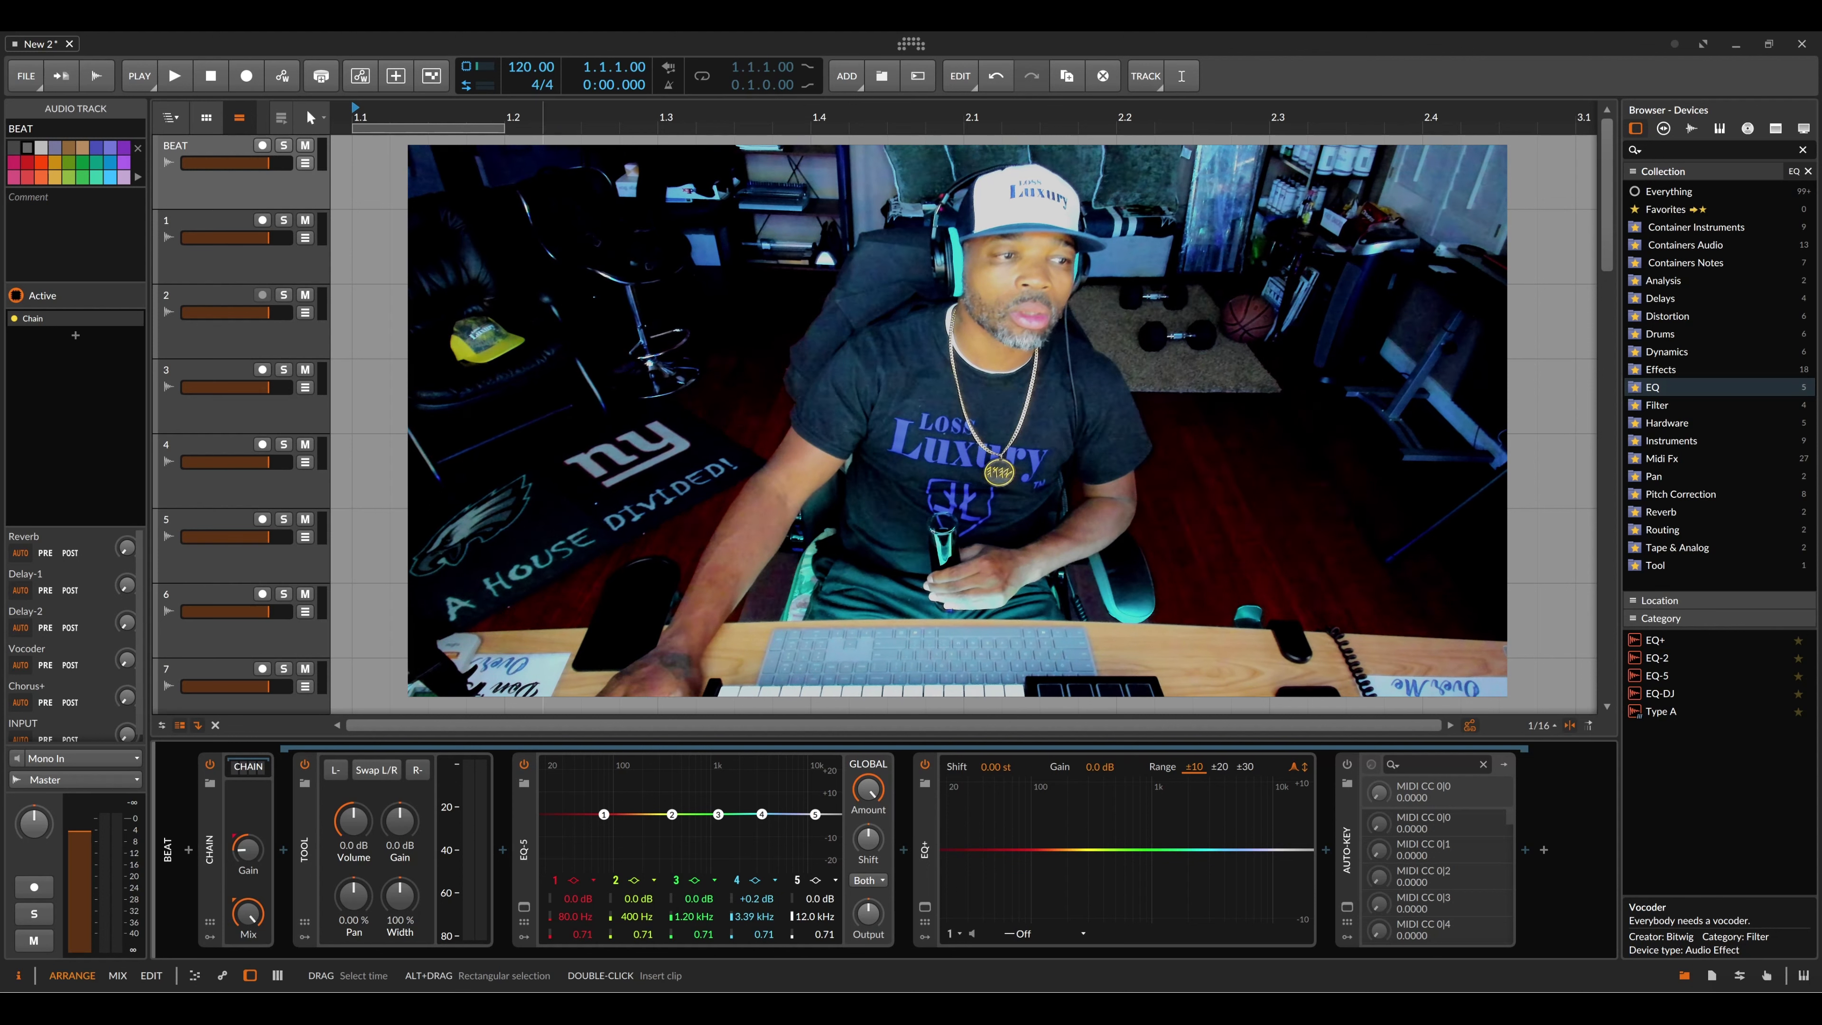
Step: Look through the track list from the BEAT track to the effect tracks and return to the first track
{"action": "scroll", "coordinate": [334, 204], "scroll_direction": "down", "scroll_amount": 15}
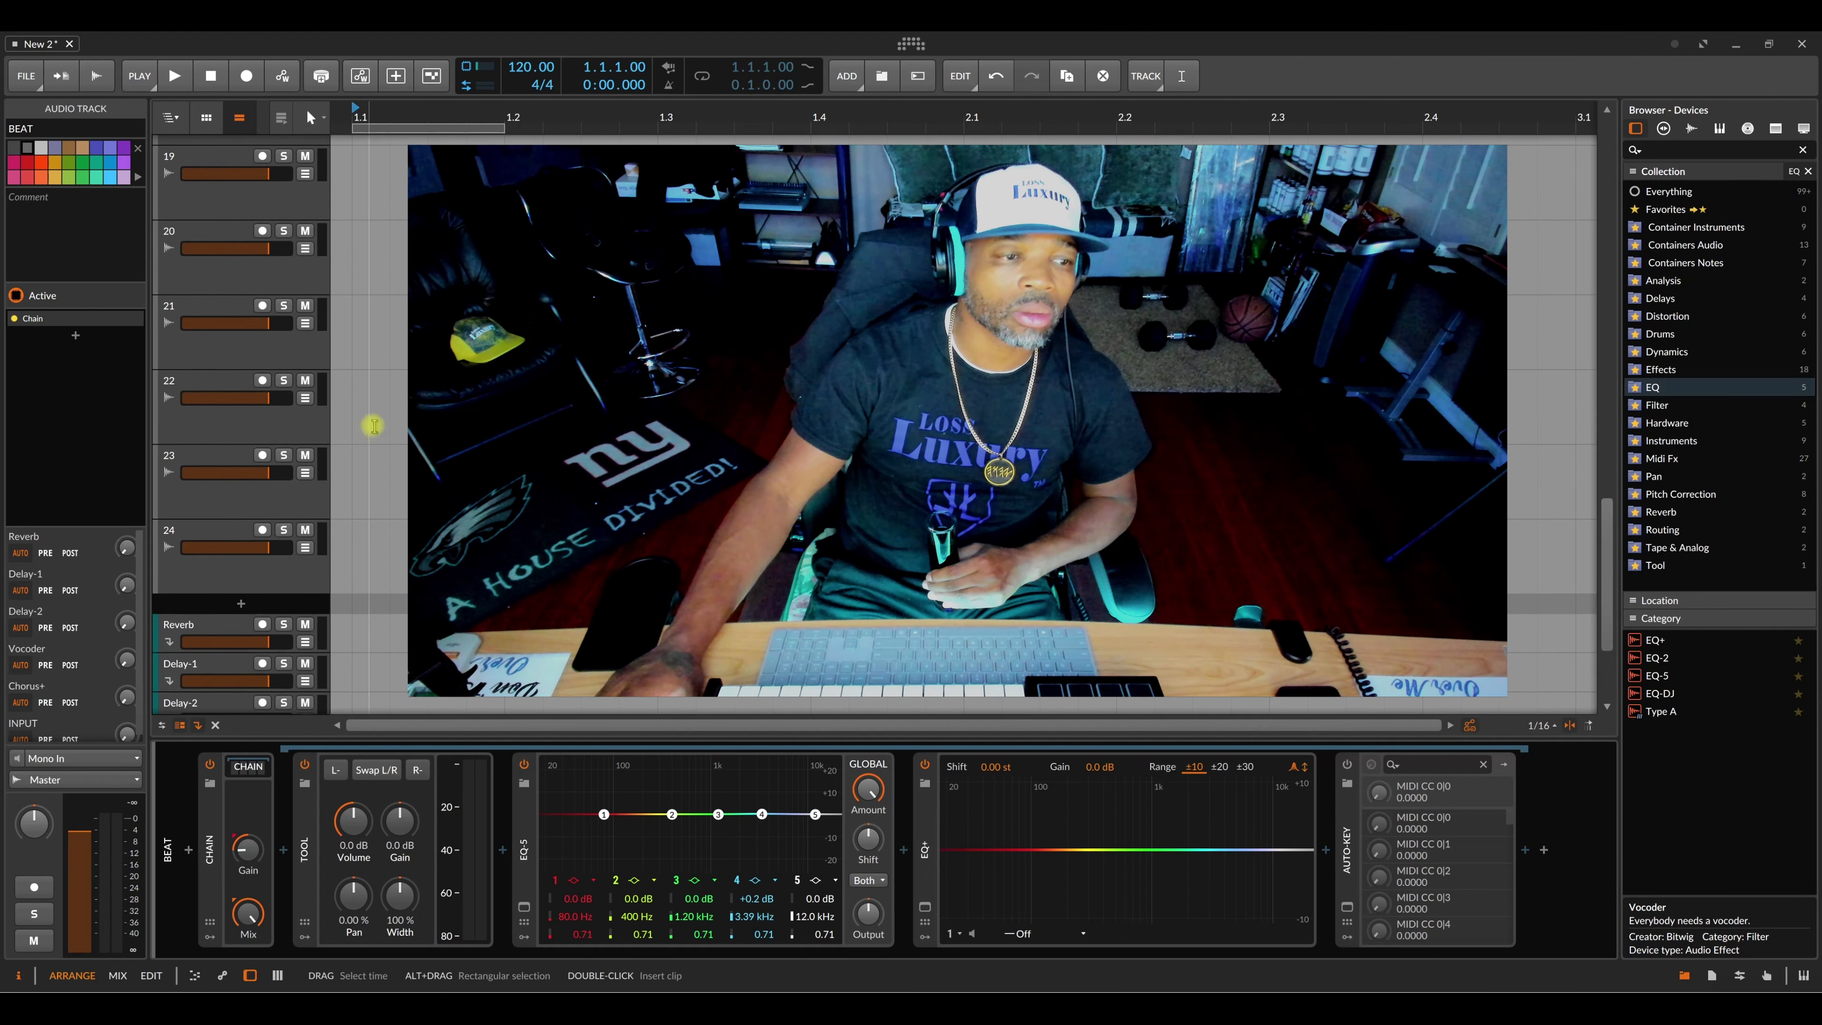
{"action": "scroll", "coordinate": [374, 423], "scroll_direction": "up", "scroll_amount": 12}
{"action": "scroll", "coordinate": [374, 424], "scroll_direction": "up", "scroll_amount": 4}
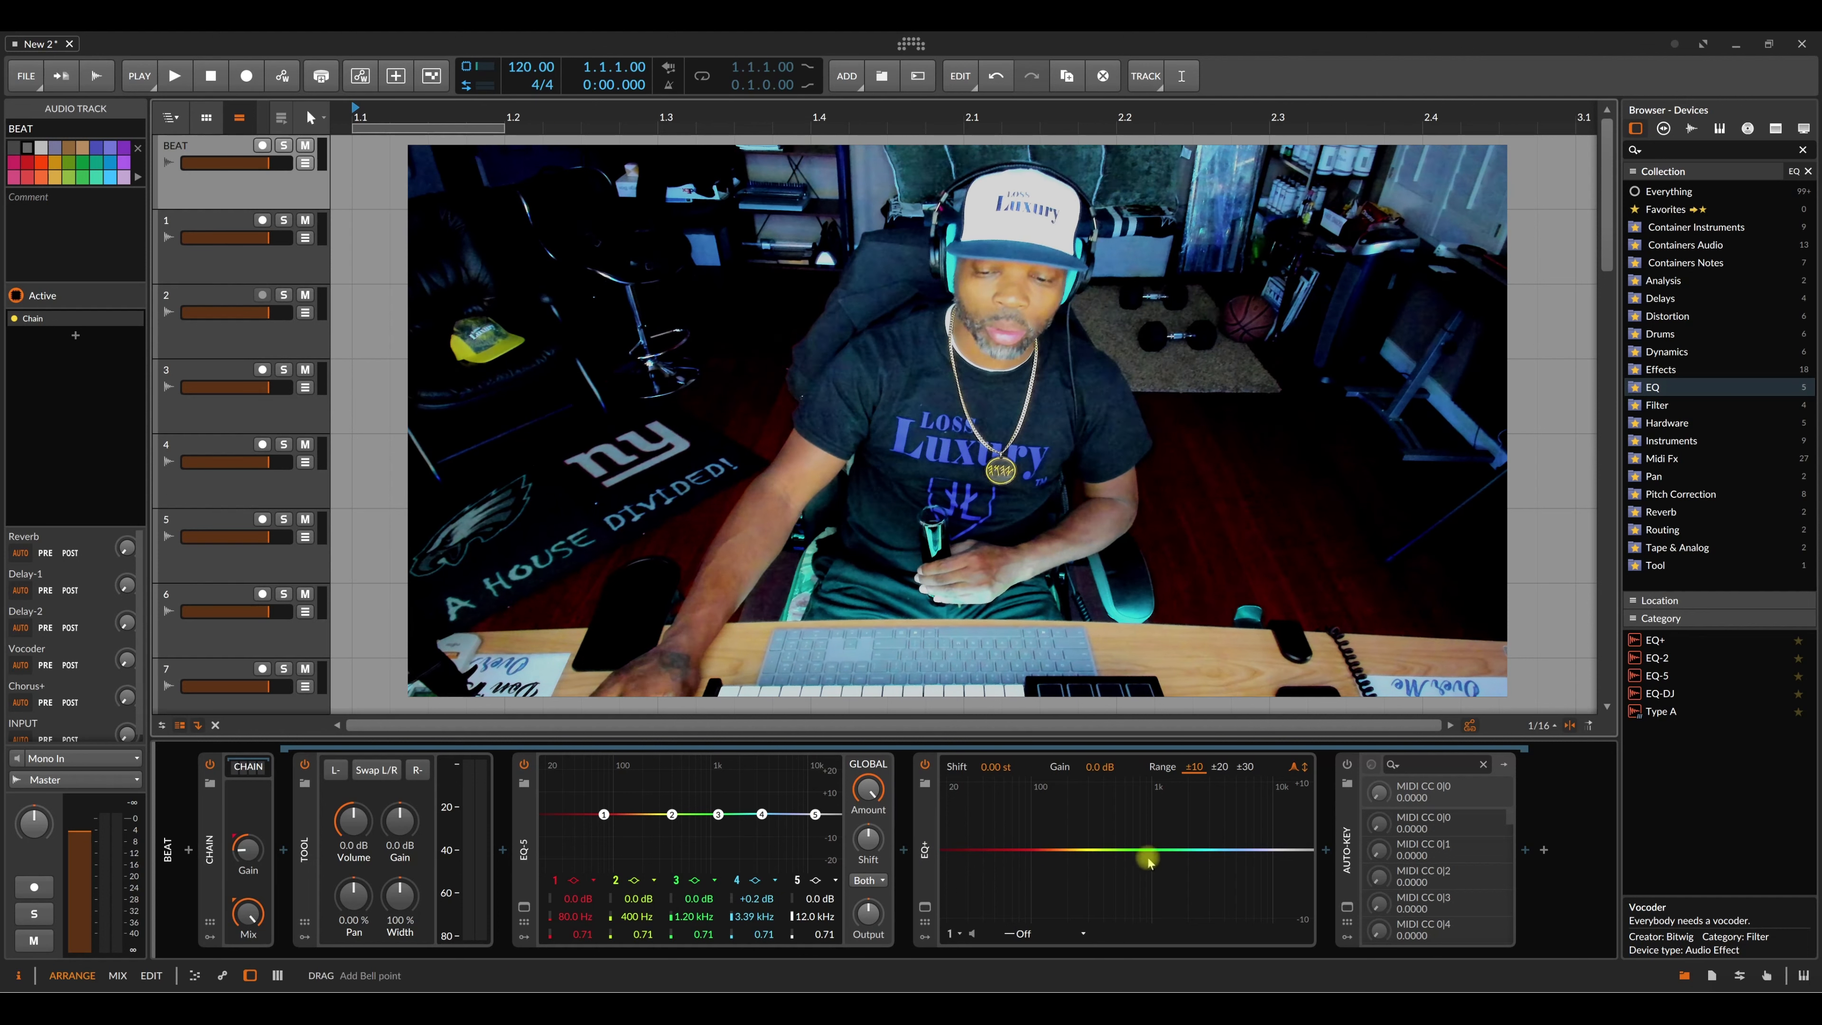
Step: Add a bell band to the EQ+ and shape it in the expanded device view to about 2.12 kHz, -3.5 dB and Q 15.85
{"action": "left_click_drag", "start_coordinate": [1186, 854], "coordinate": [1194, 857]}
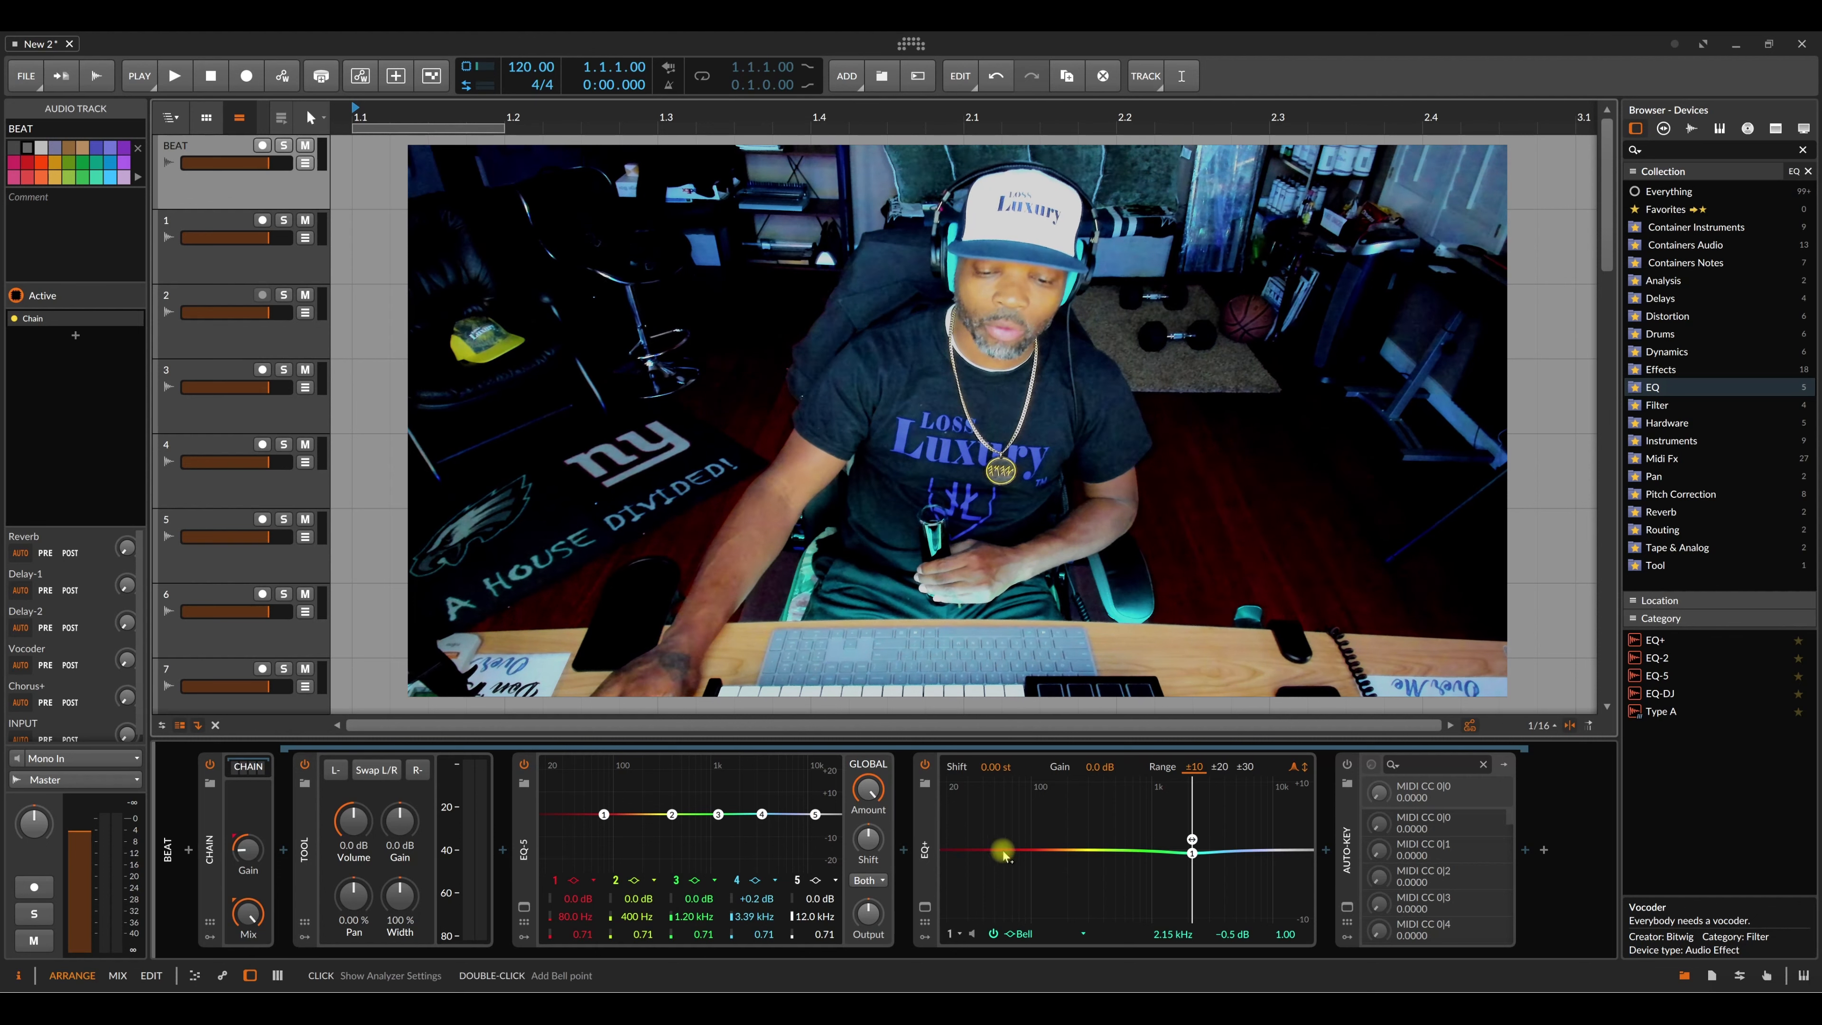
{"action": "left_click", "coordinate": [925, 907]}
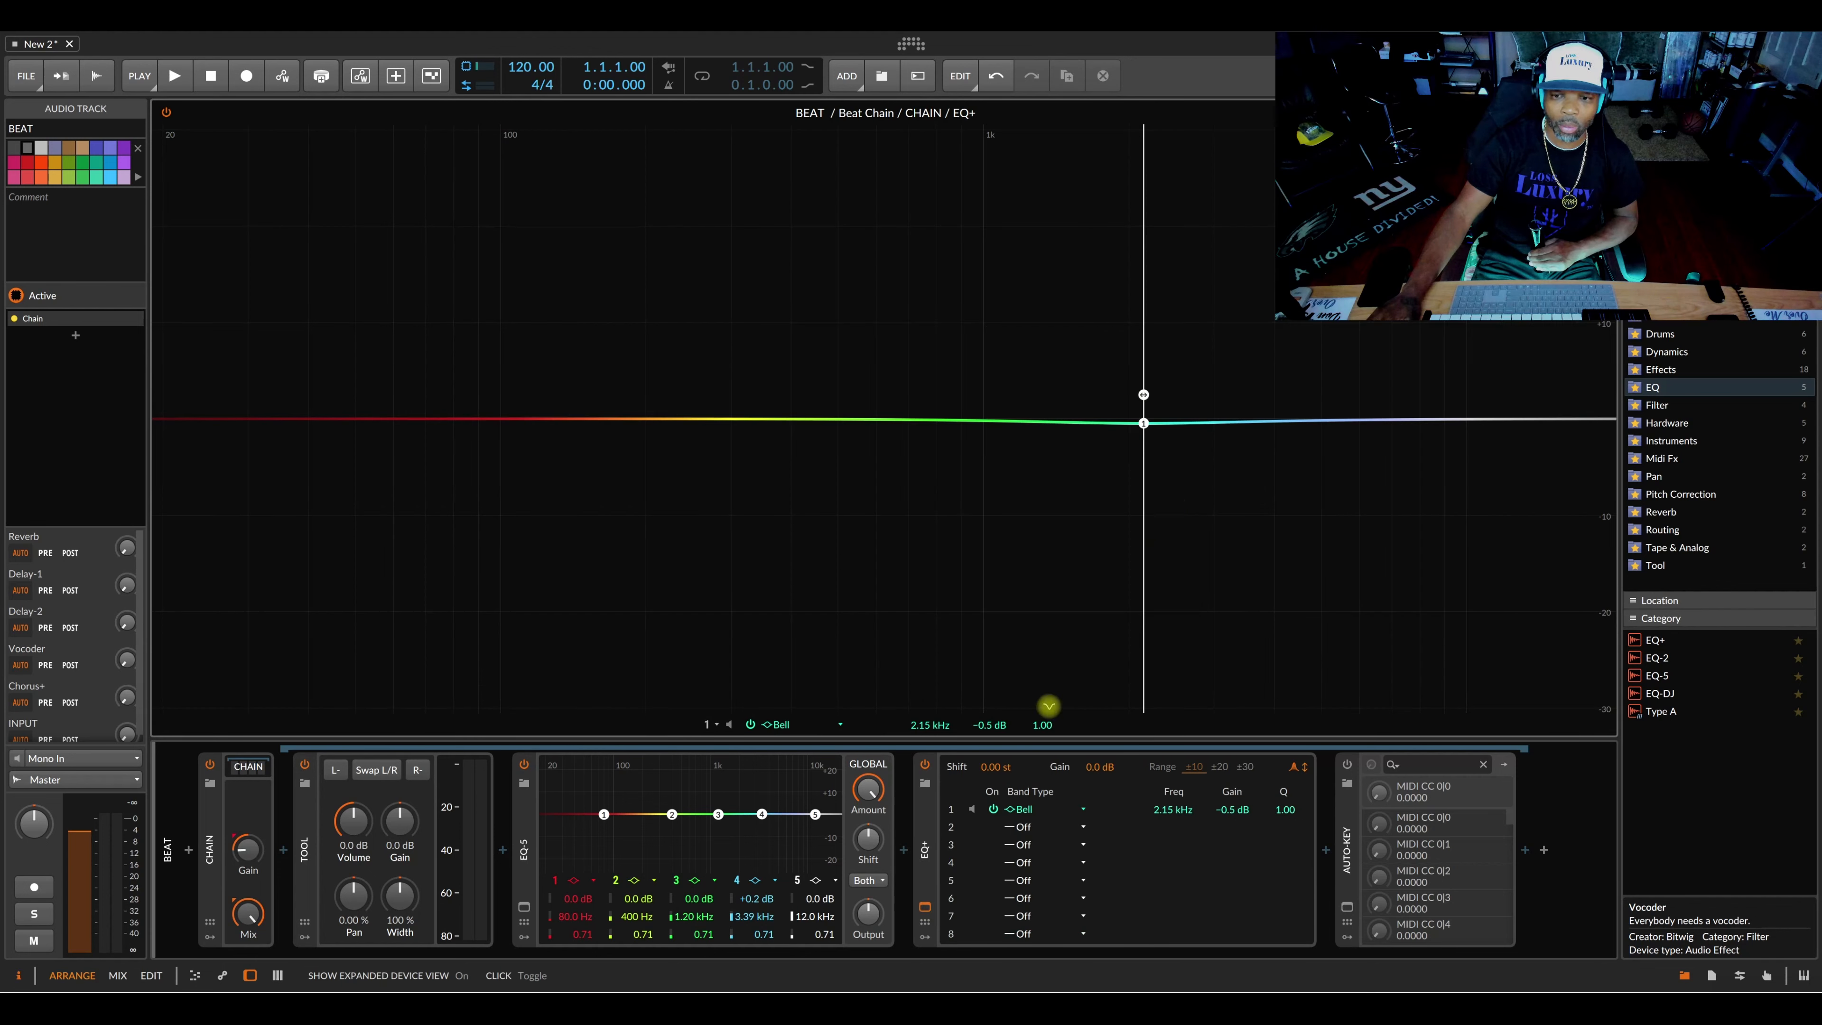
{"action": "left_click_drag", "start_coordinate": [1143, 424], "coordinate": [1140, 454]}
{"action": "scroll", "coordinate": [1140, 453], "scroll_direction": "up", "scroll_amount": 10}
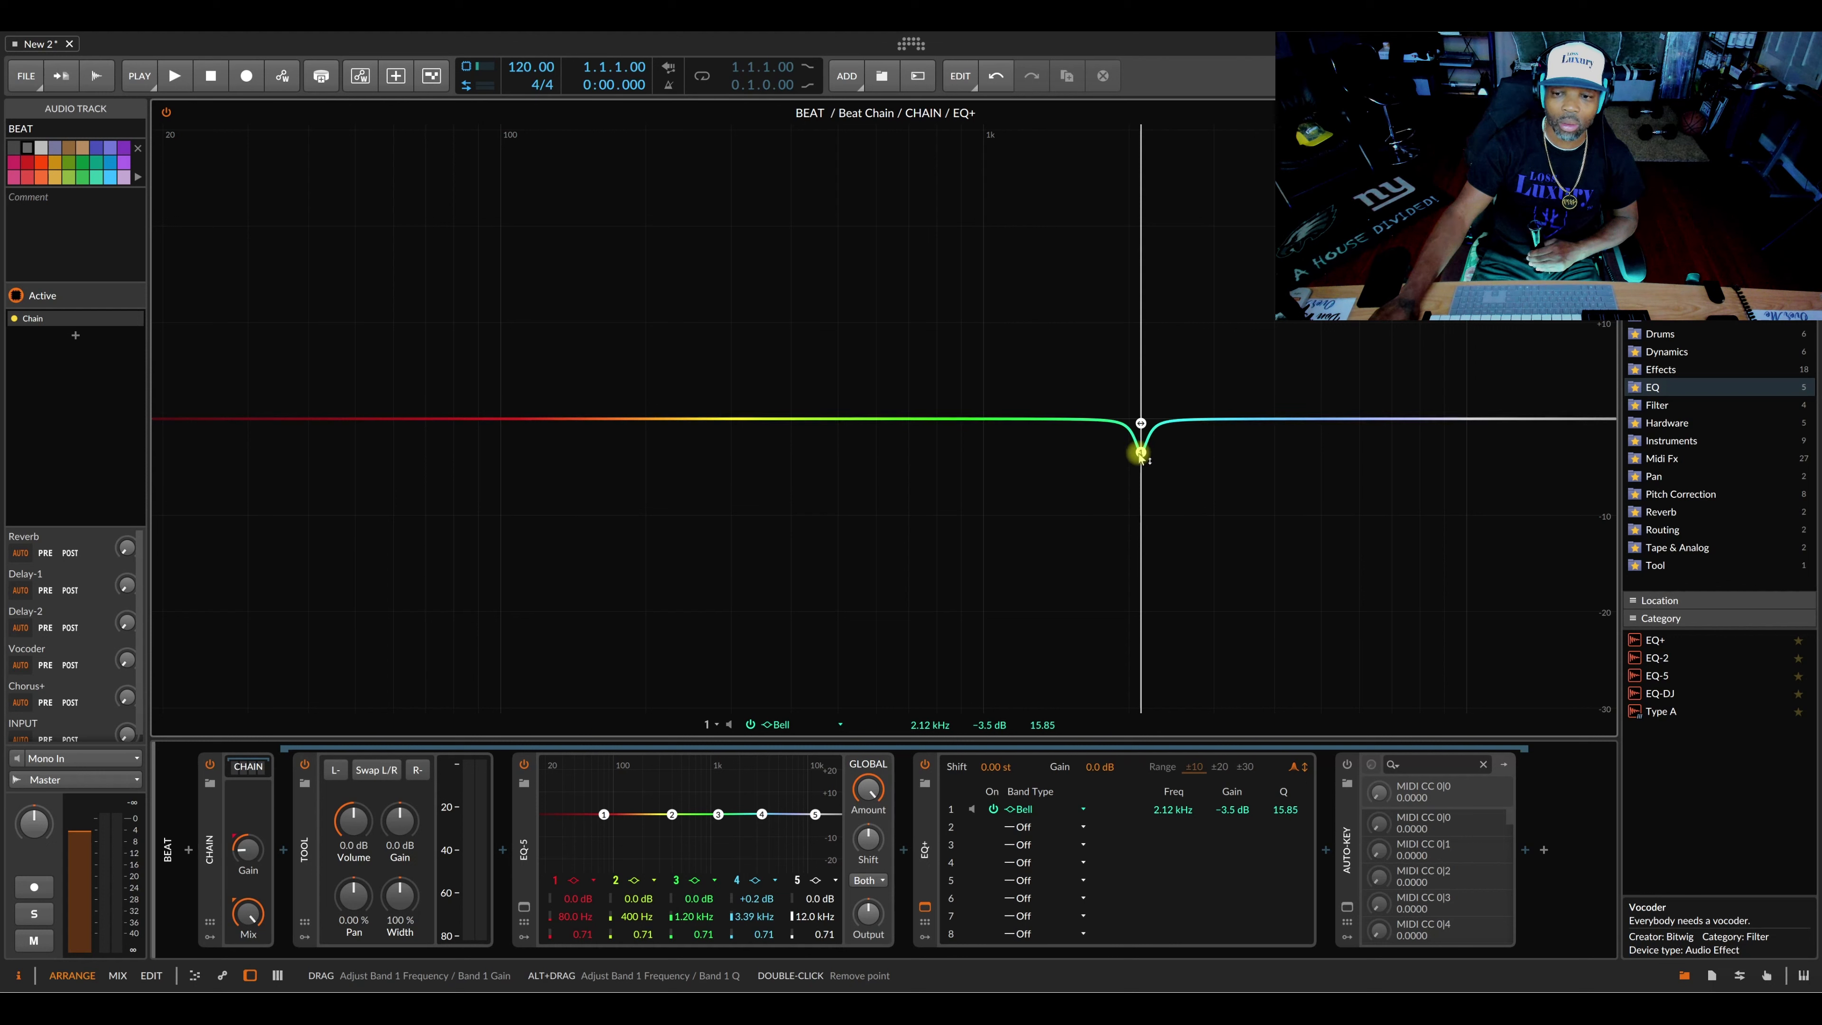
Step: Widen the EQ+ bell band to about Q 1.58, move it to about 2.75 kHz and -0.2 dB, and close the expanded view
{"action": "scroll", "coordinate": [1141, 453], "scroll_direction": "down", "scroll_amount": 10}
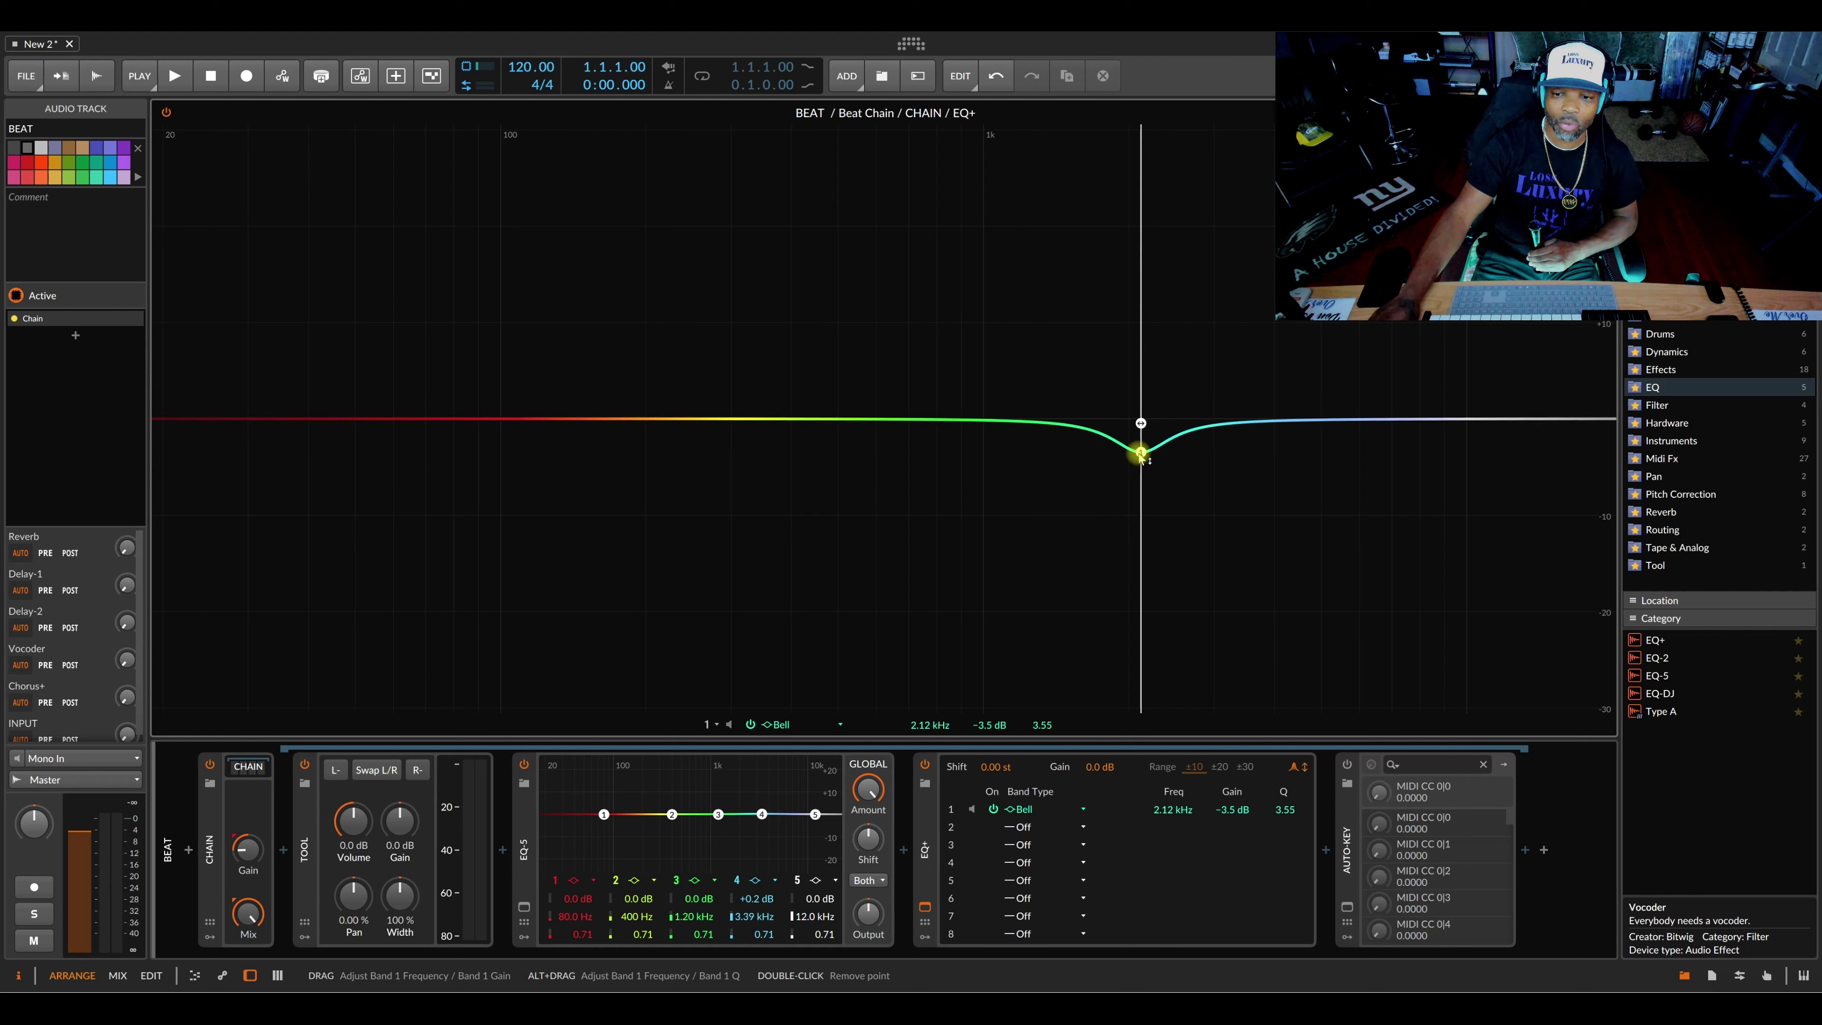
{"action": "scroll", "coordinate": [1140, 454], "scroll_direction": "up", "scroll_amount": 7}
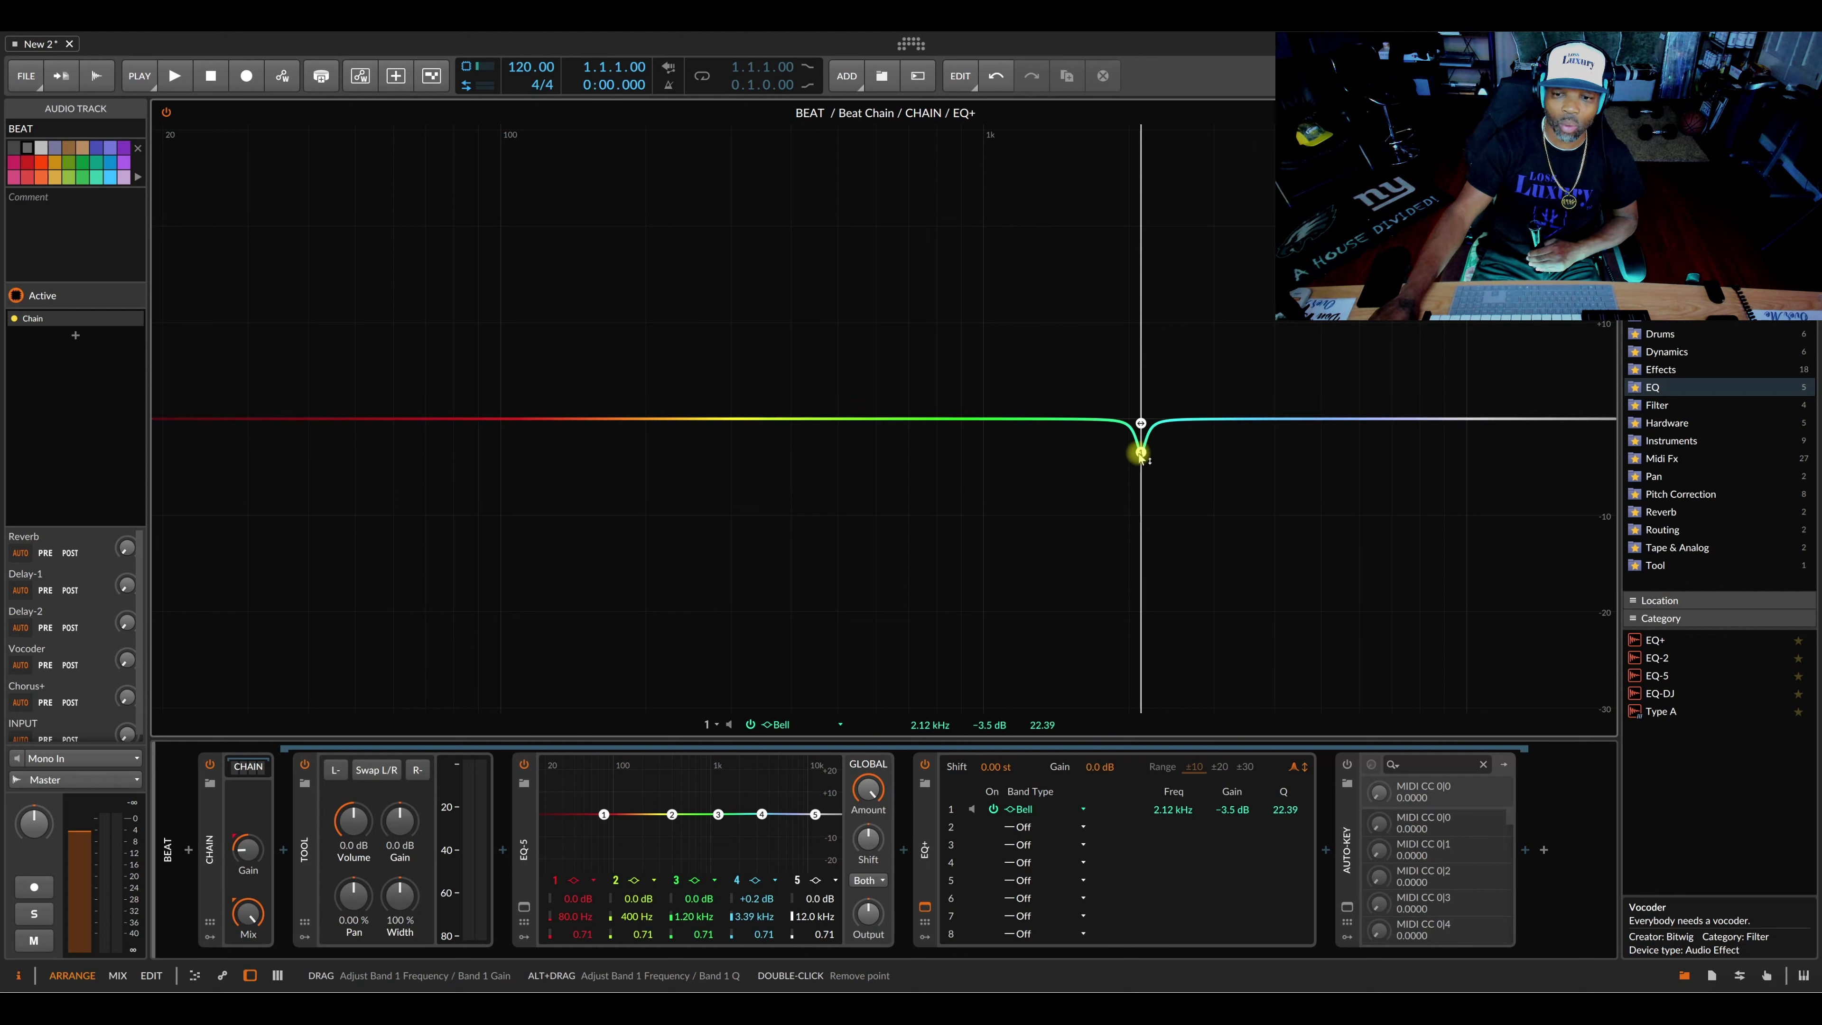
{"action": "scroll", "coordinate": [1141, 454], "scroll_direction": "down", "scroll_amount": 3}
{"action": "scroll", "coordinate": [1141, 454], "scroll_direction": "down", "scroll_amount": 10}
{"action": "left_click_drag", "start_coordinate": [1141, 453], "coordinate": [1195, 421]}
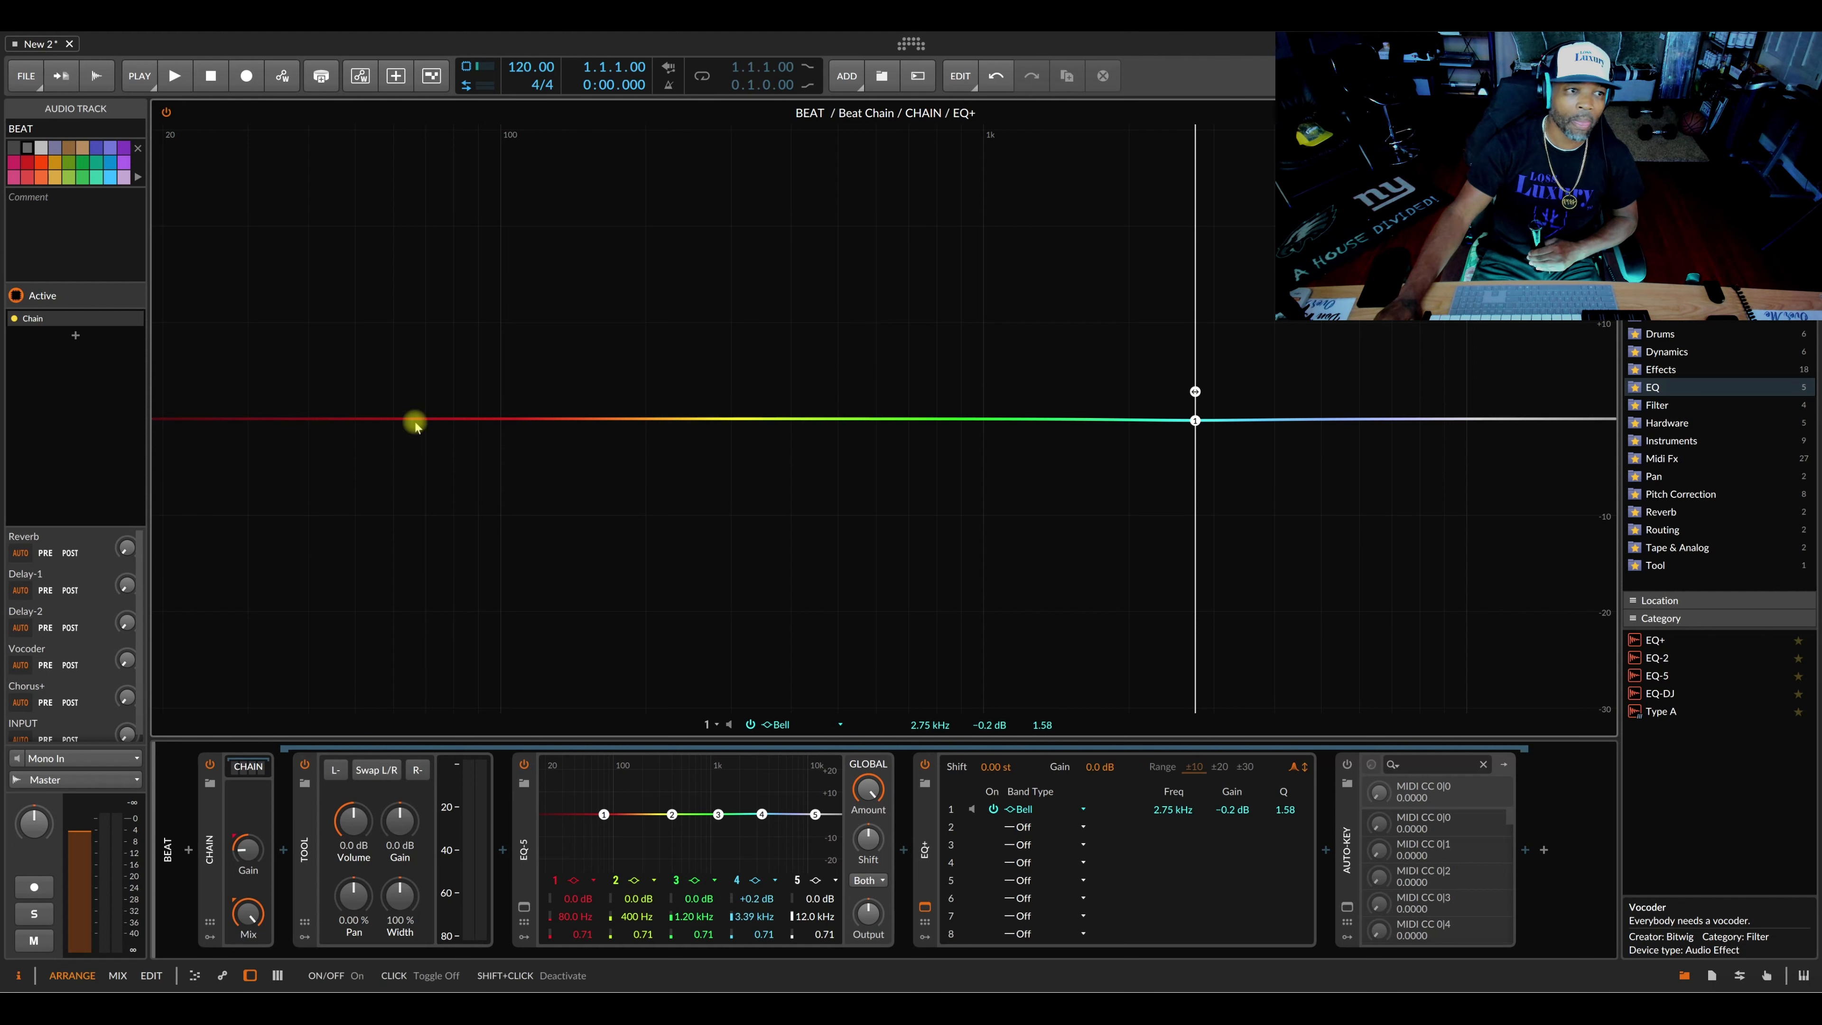
{"action": "left_click", "coordinate": [924, 906]}
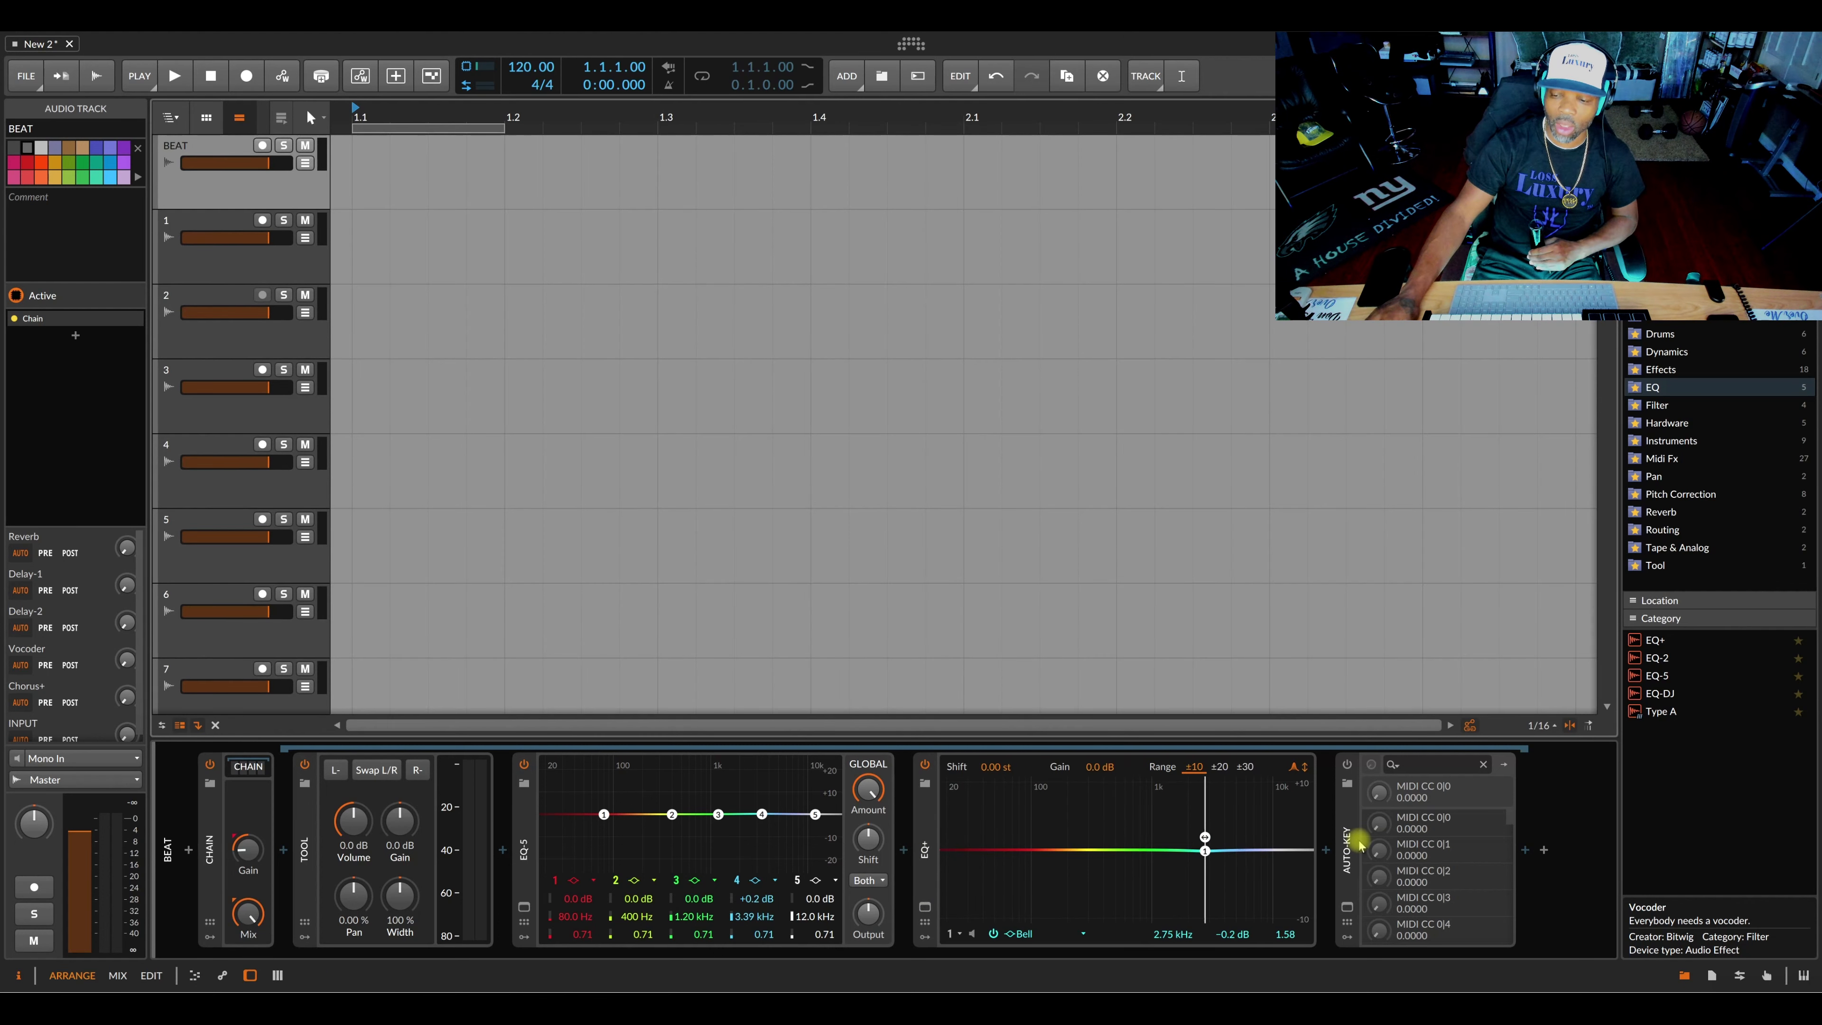
Step: Turn on the Auto-Key device in the BEAT track's chain and open its plug-in window
{"action": "left_click", "coordinate": [1346, 763]}
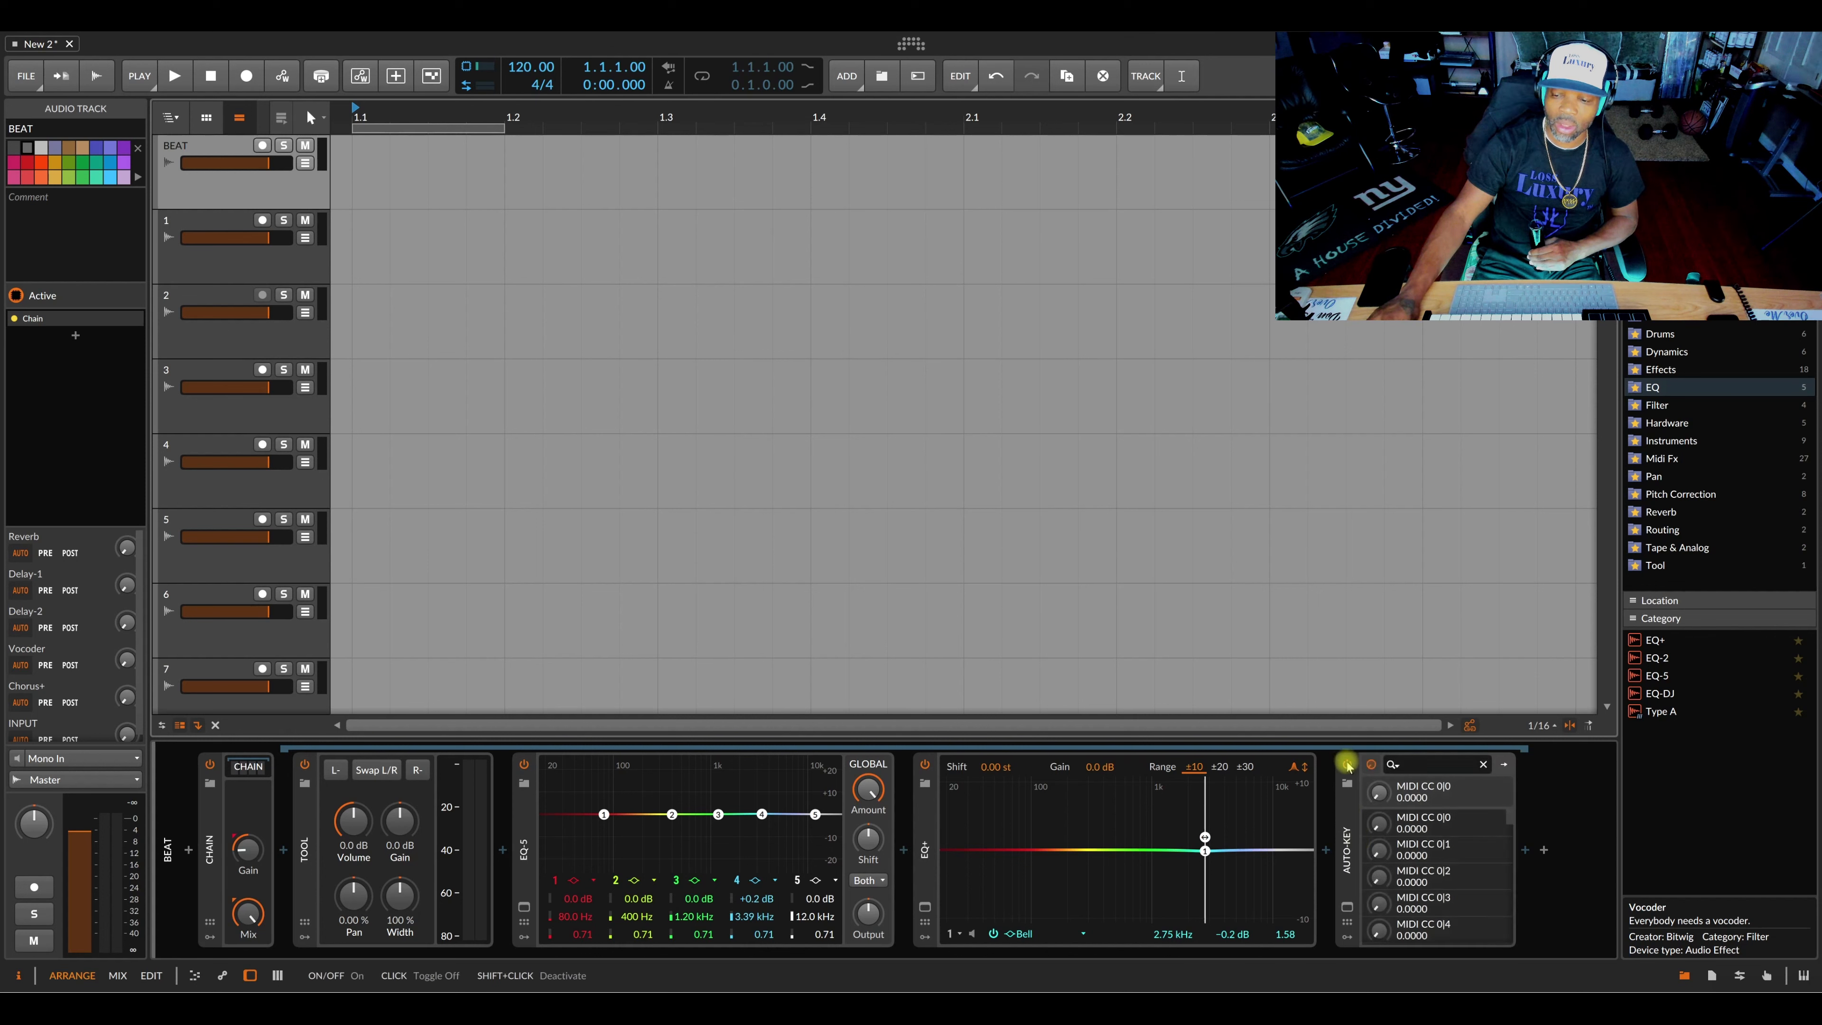
{"action": "left_click", "coordinate": [1346, 908]}
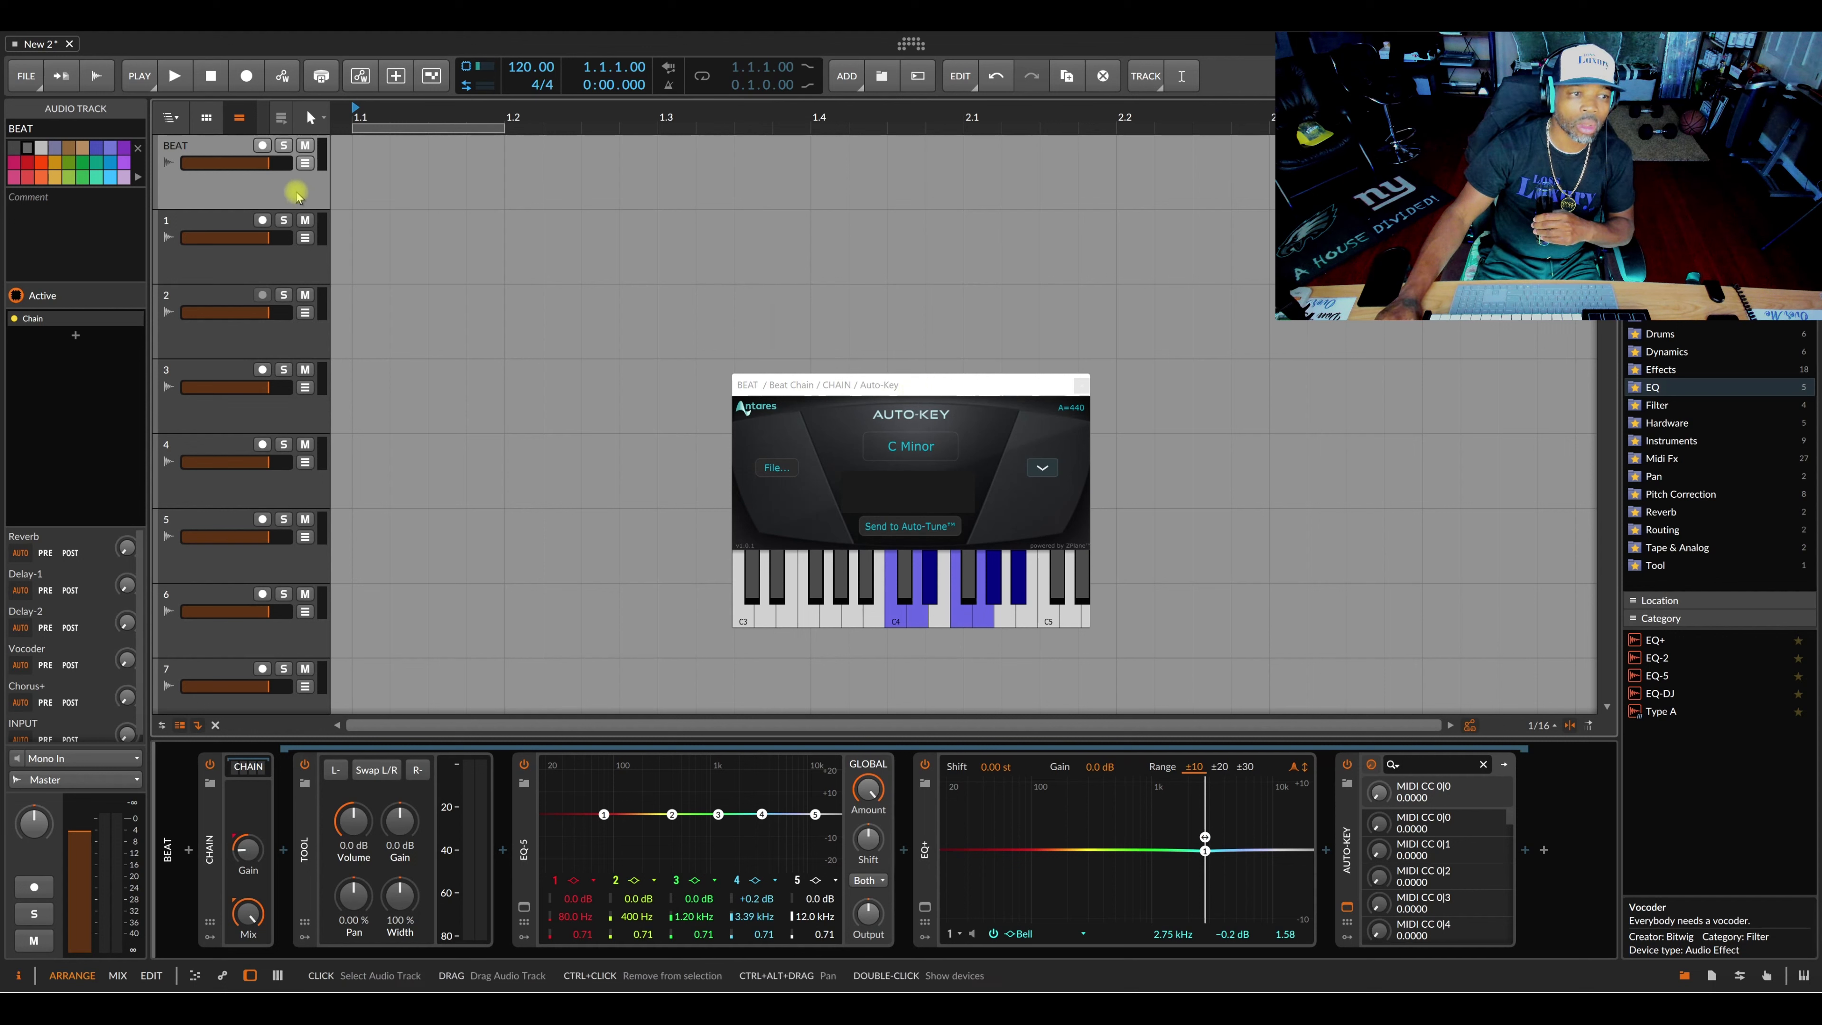
Step: Enter Cminor, with a capital C, as the comment of the BEAT track
{"action": "left_click", "coordinate": [64, 201]}
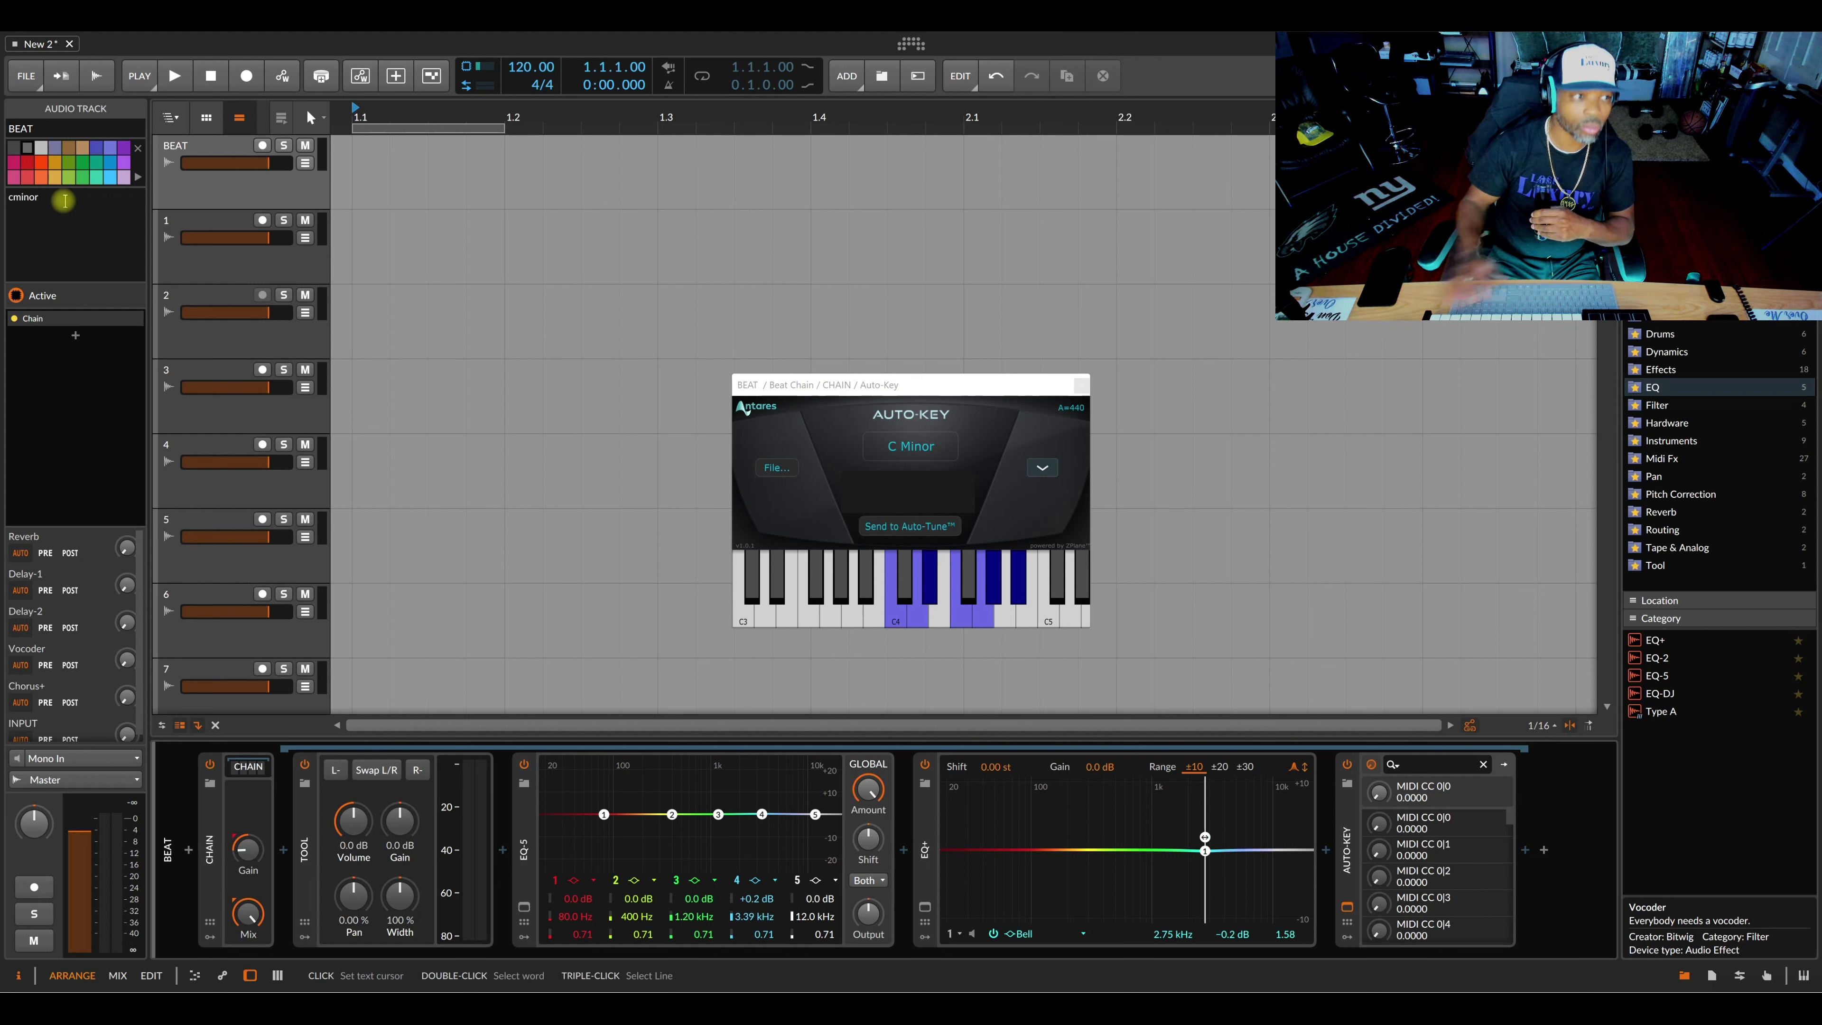
{"action": "left_click", "coordinate": [14, 201]}
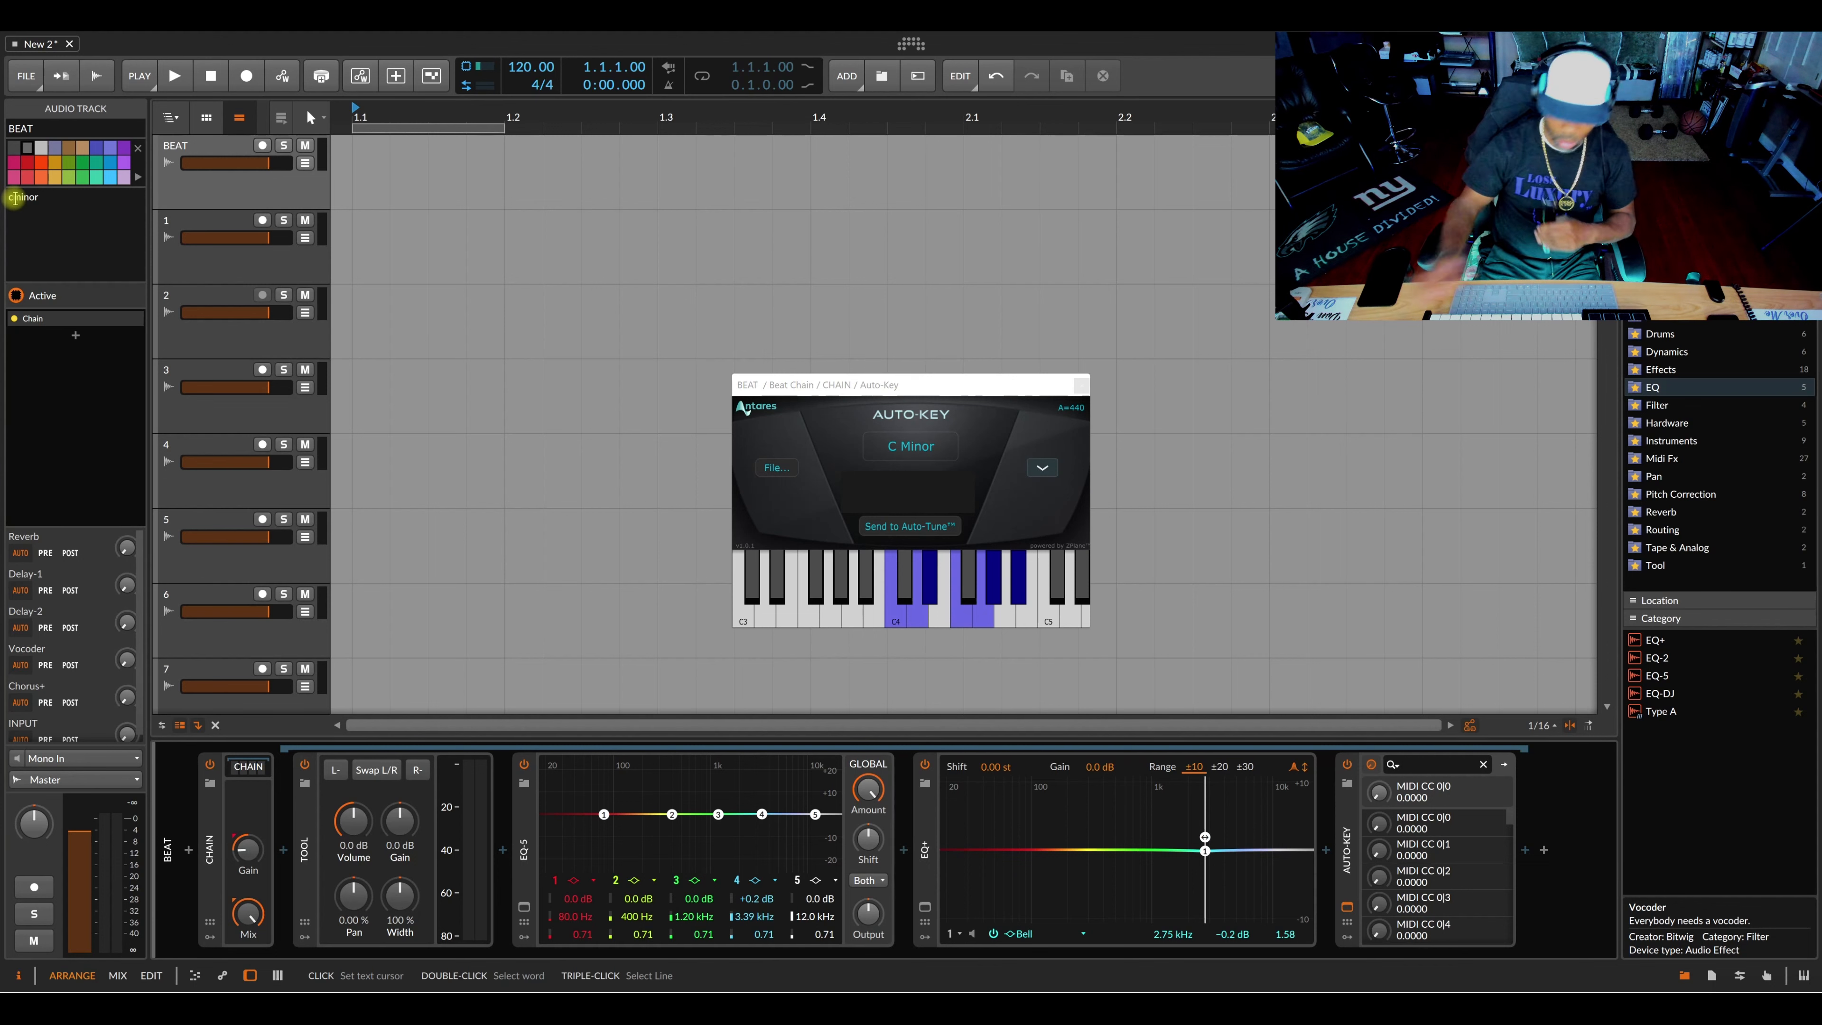
{"action": "key", "text": "Delete"}
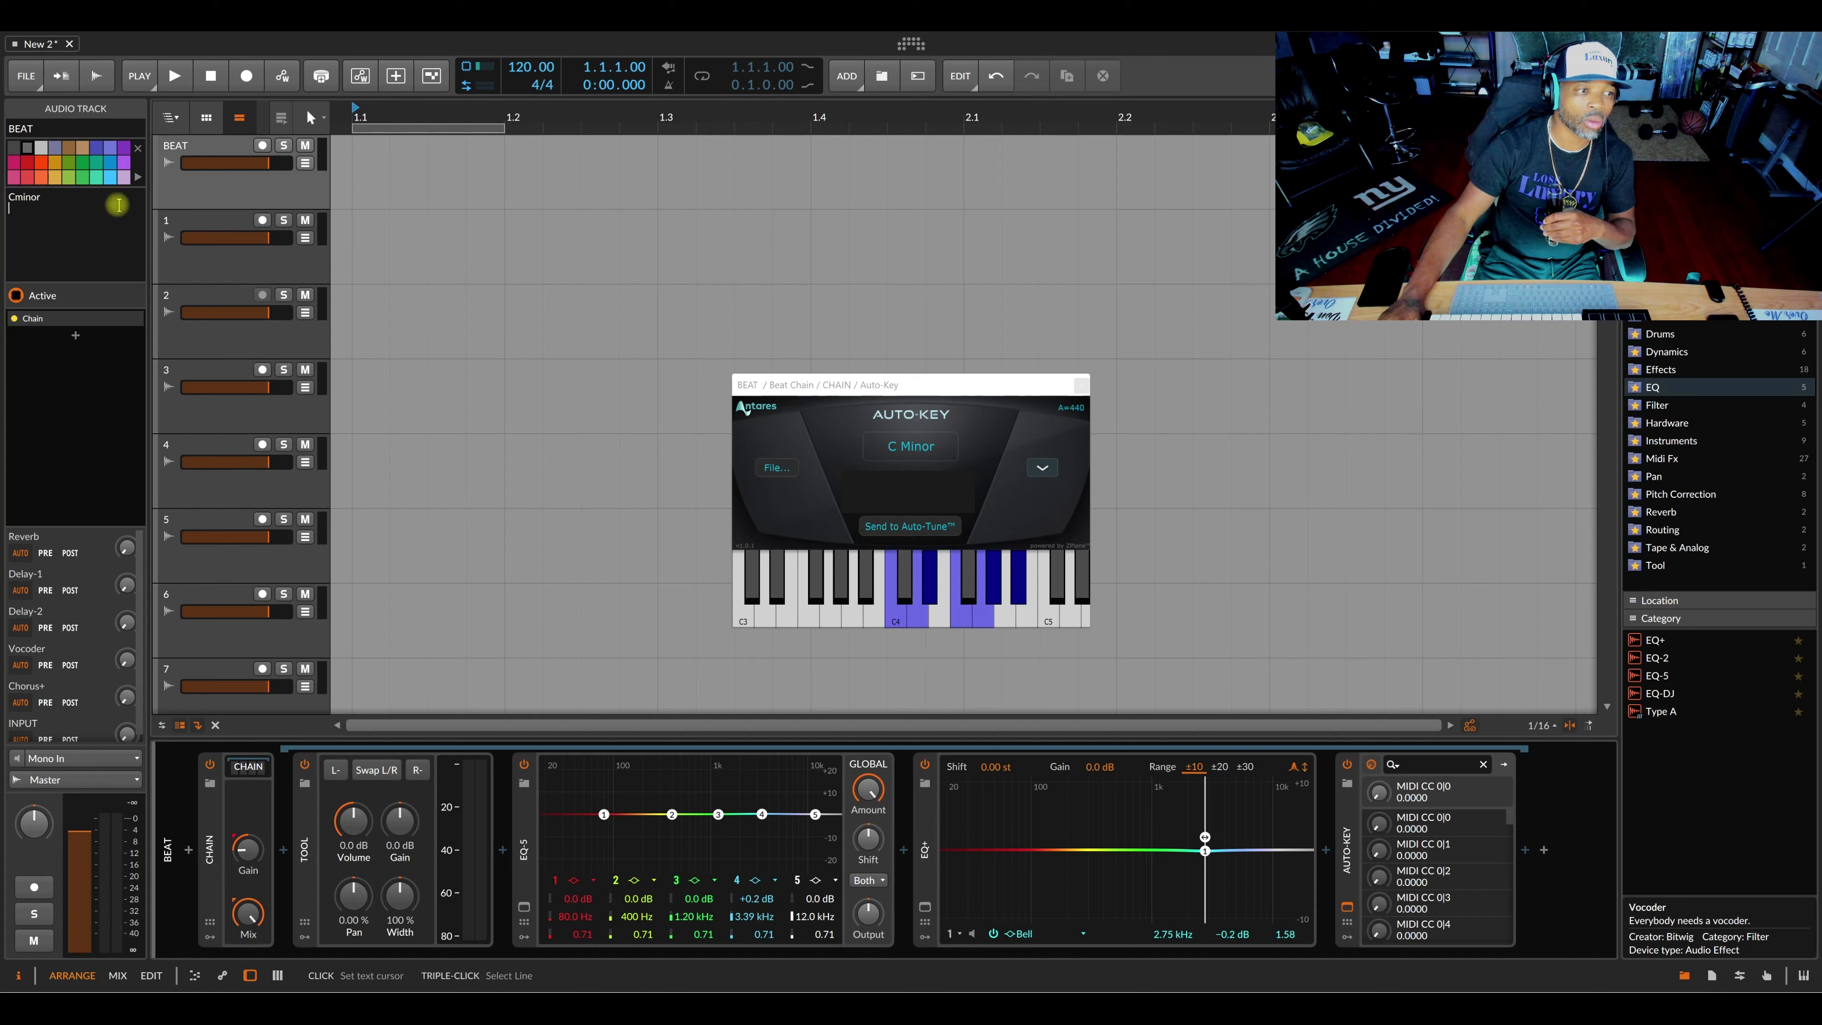
{"action": "left_click", "coordinate": [201, 183]}
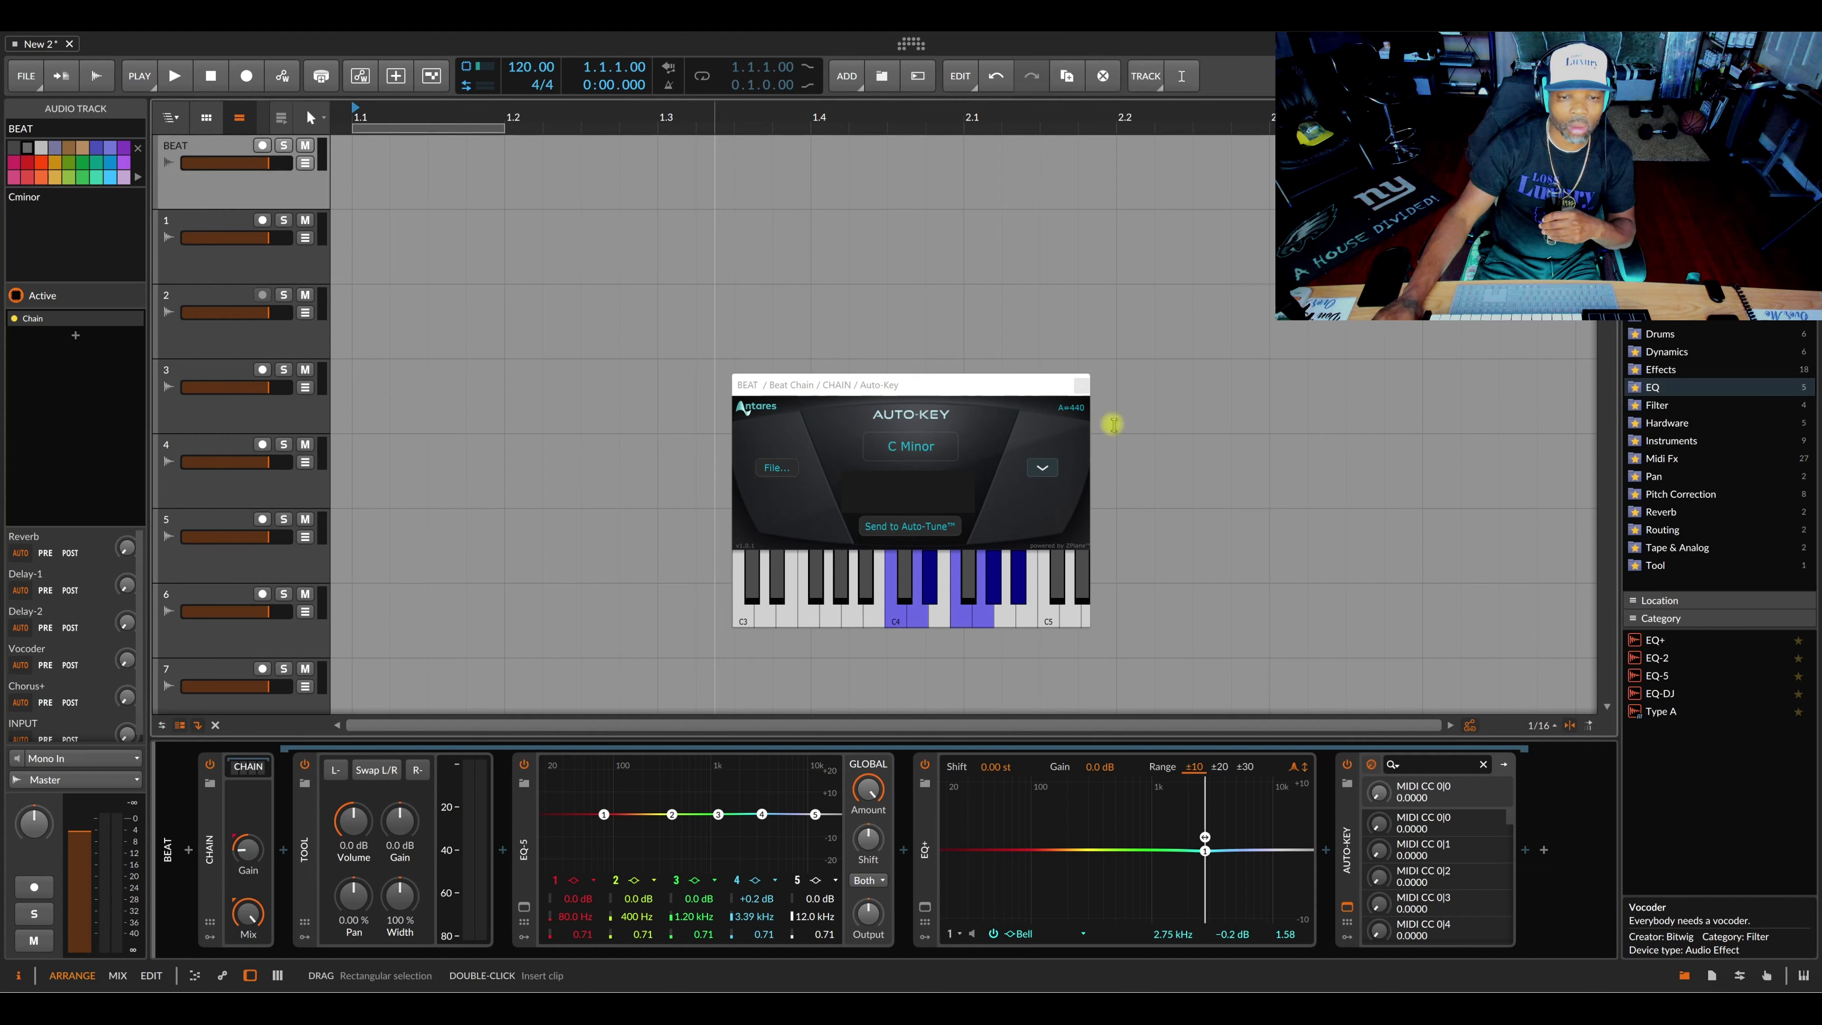
Step: Close the Auto-Key plug-in window and turn the Auto-Key device off
{"action": "left_click", "coordinate": [1081, 385]}
{"action": "left_click", "coordinate": [1348, 766]}
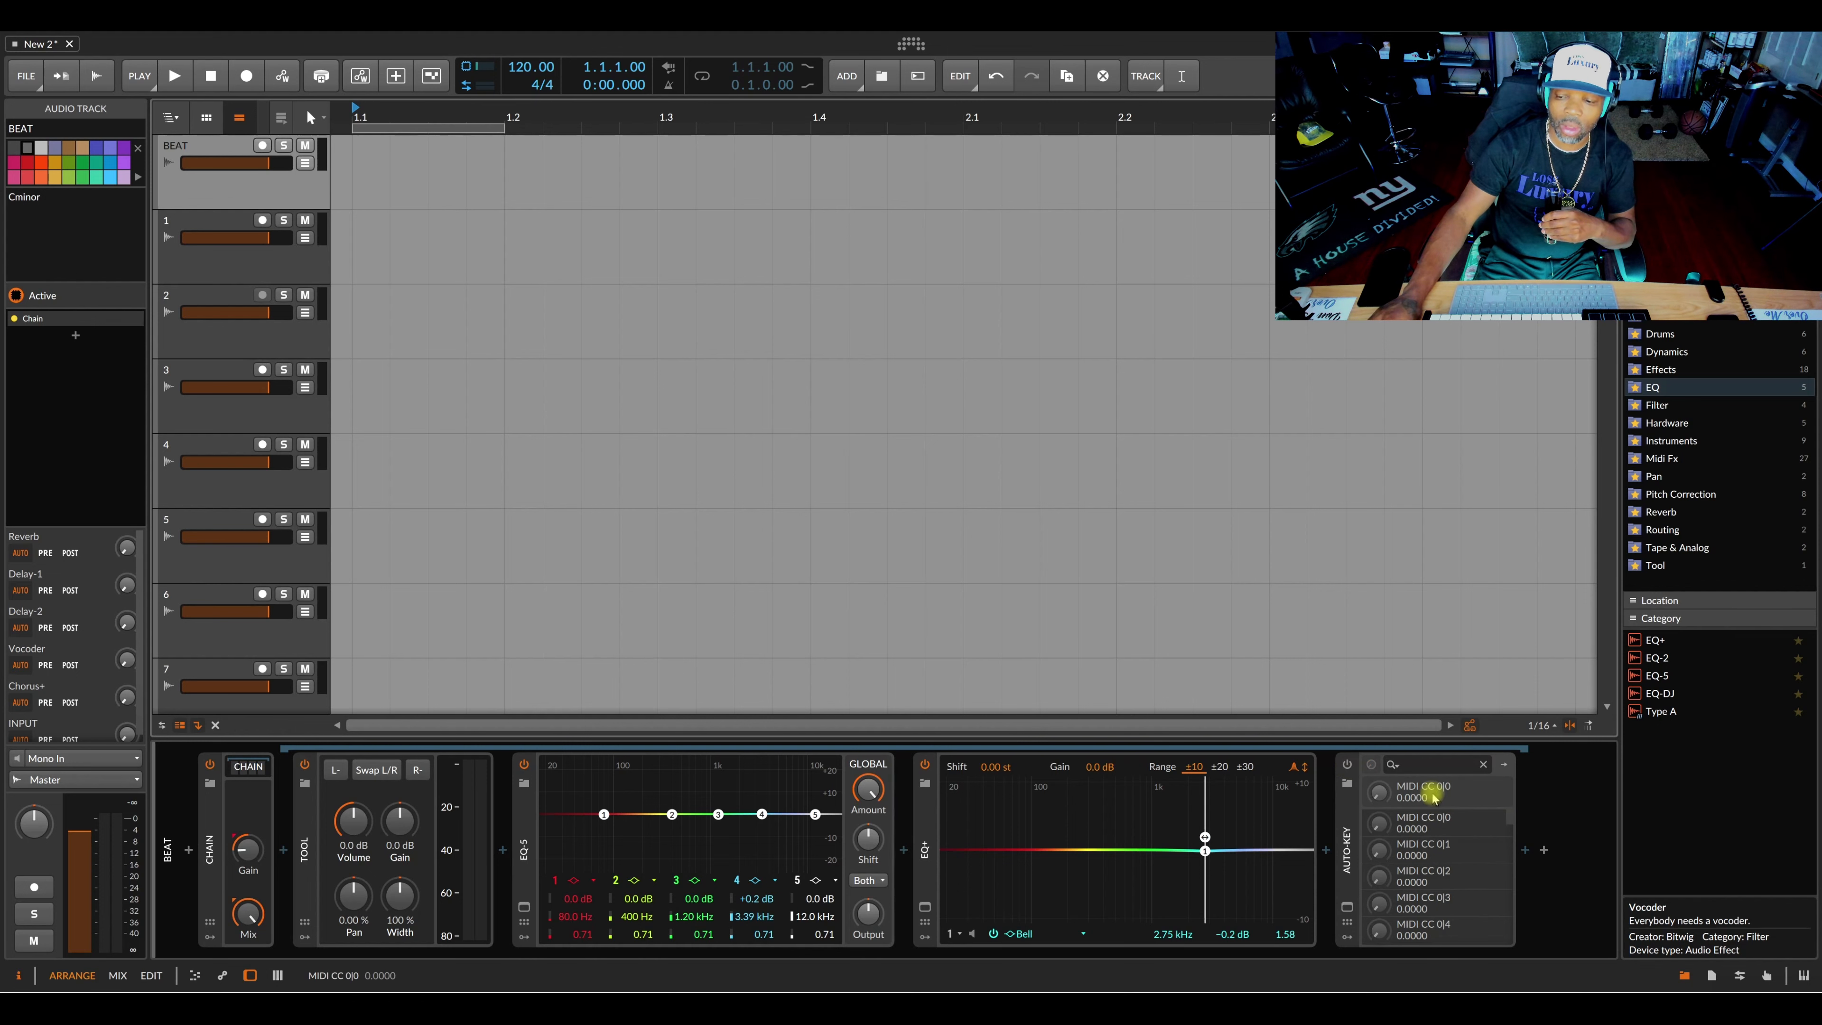
{"action": "right_click", "coordinate": [1354, 804]}
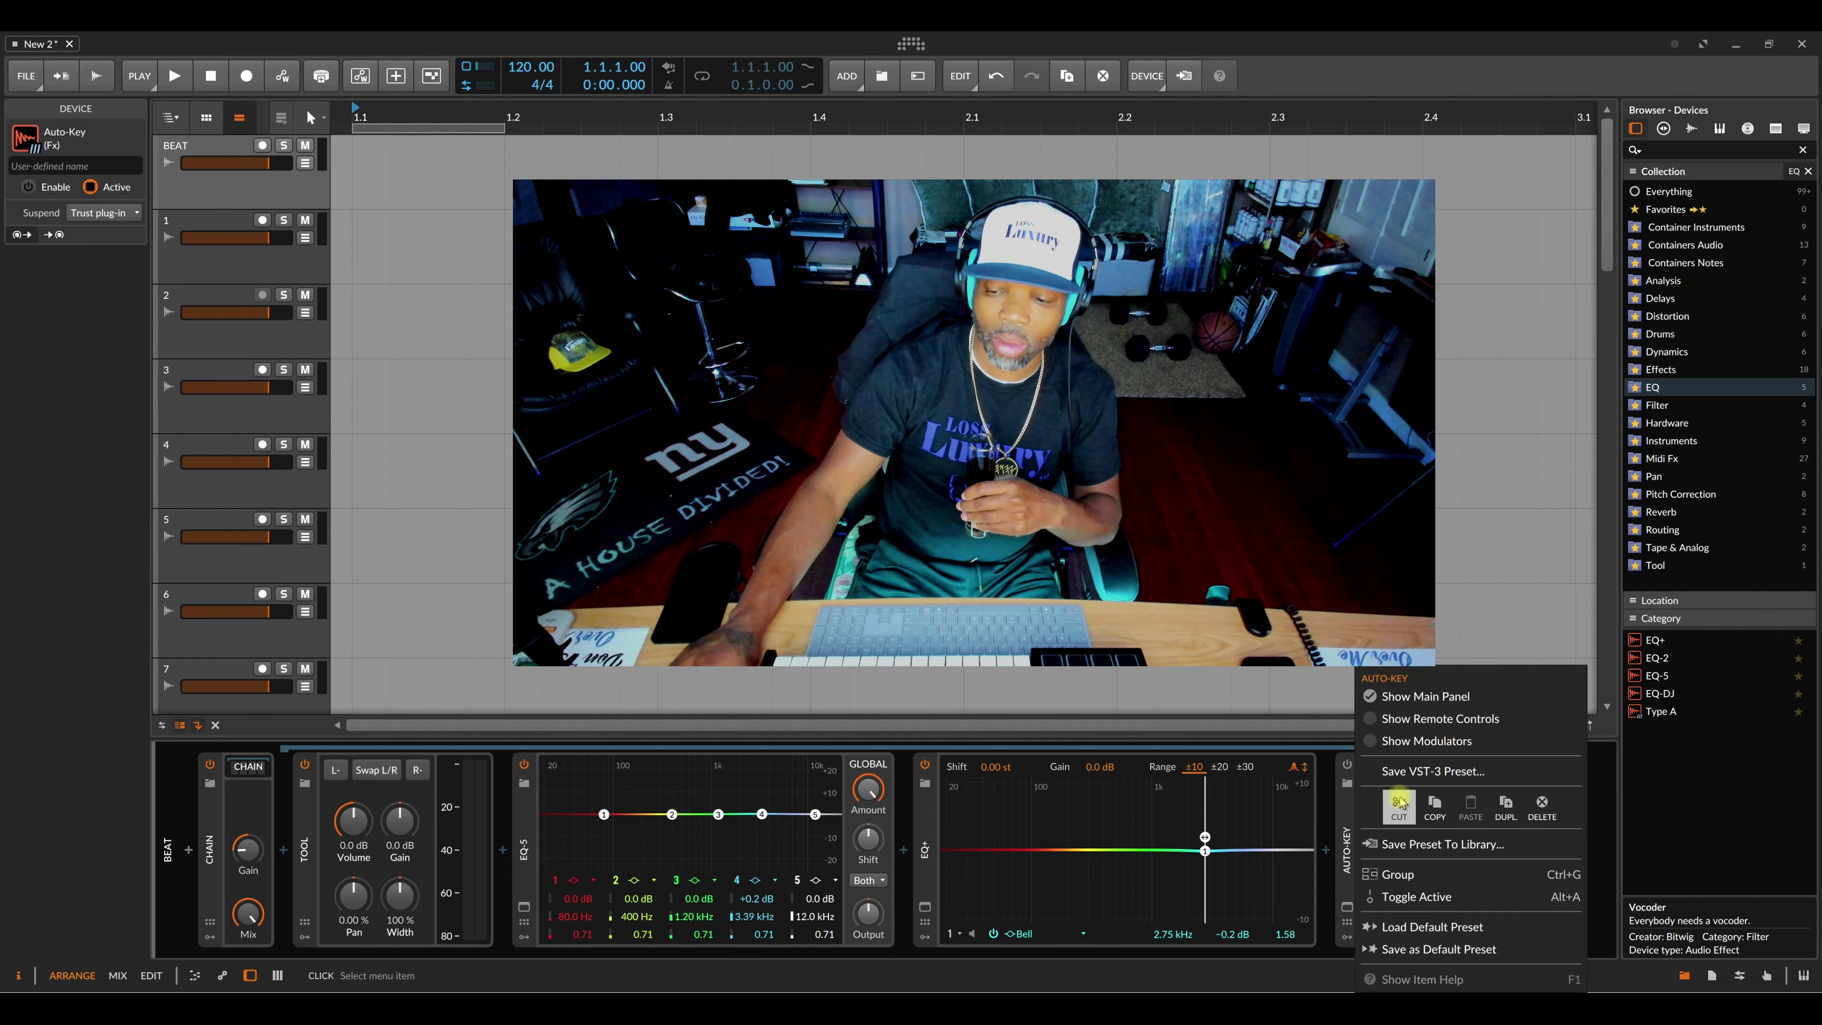
{"action": "left_click", "coordinate": [1323, 743]}
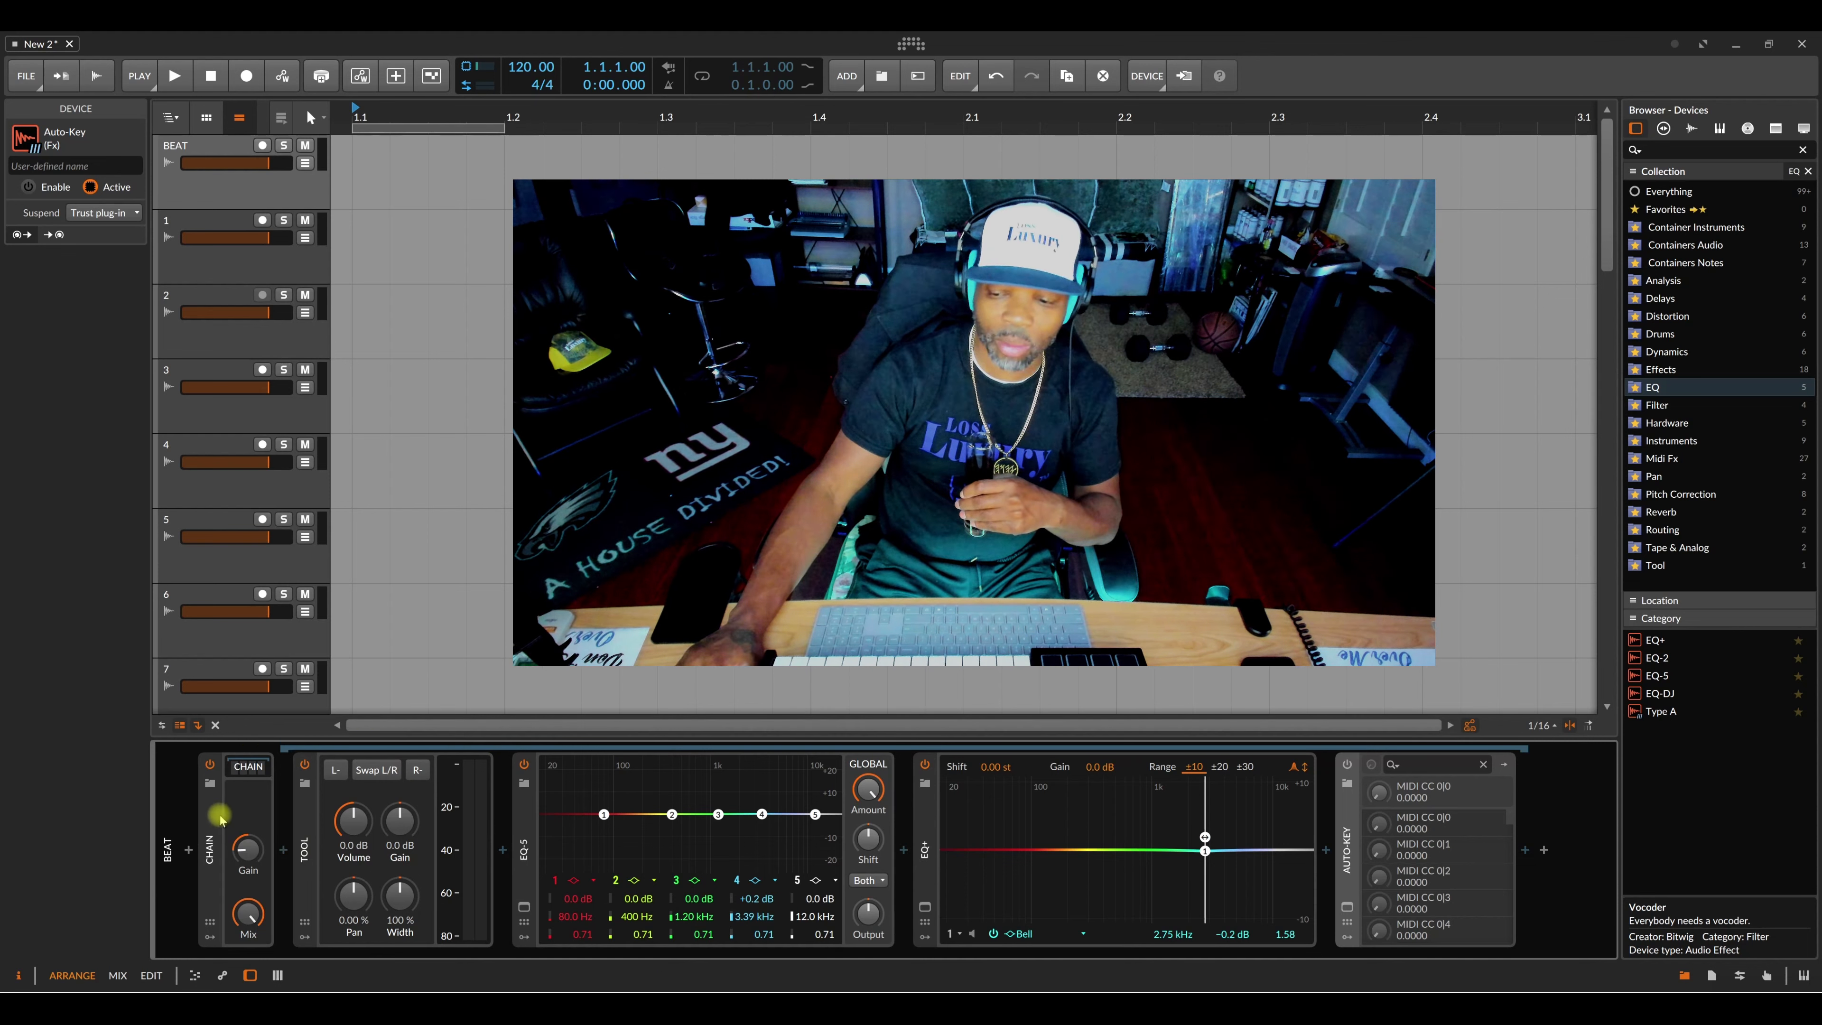
Step: Select track 1 and turn on its Tune Brothers device
{"action": "left_click", "coordinate": [253, 263]}
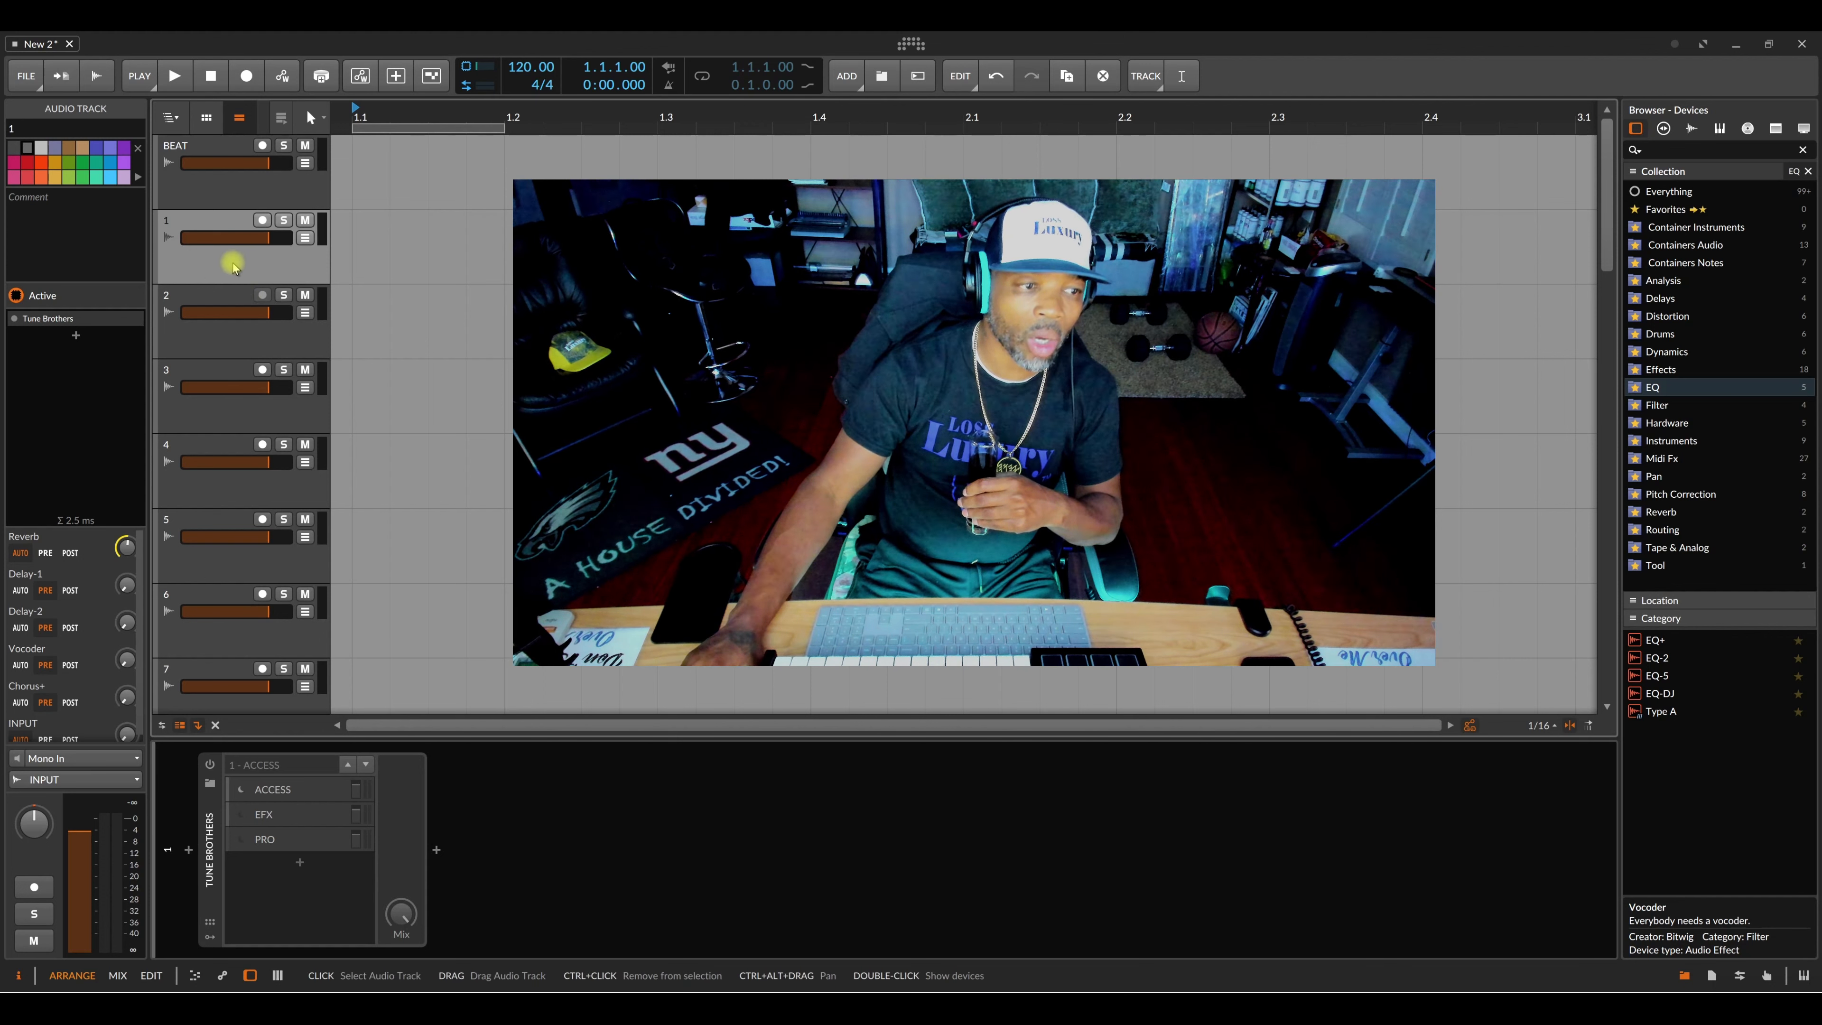
{"action": "left_click", "coordinate": [226, 329]}
{"action": "left_click", "coordinate": [229, 271]}
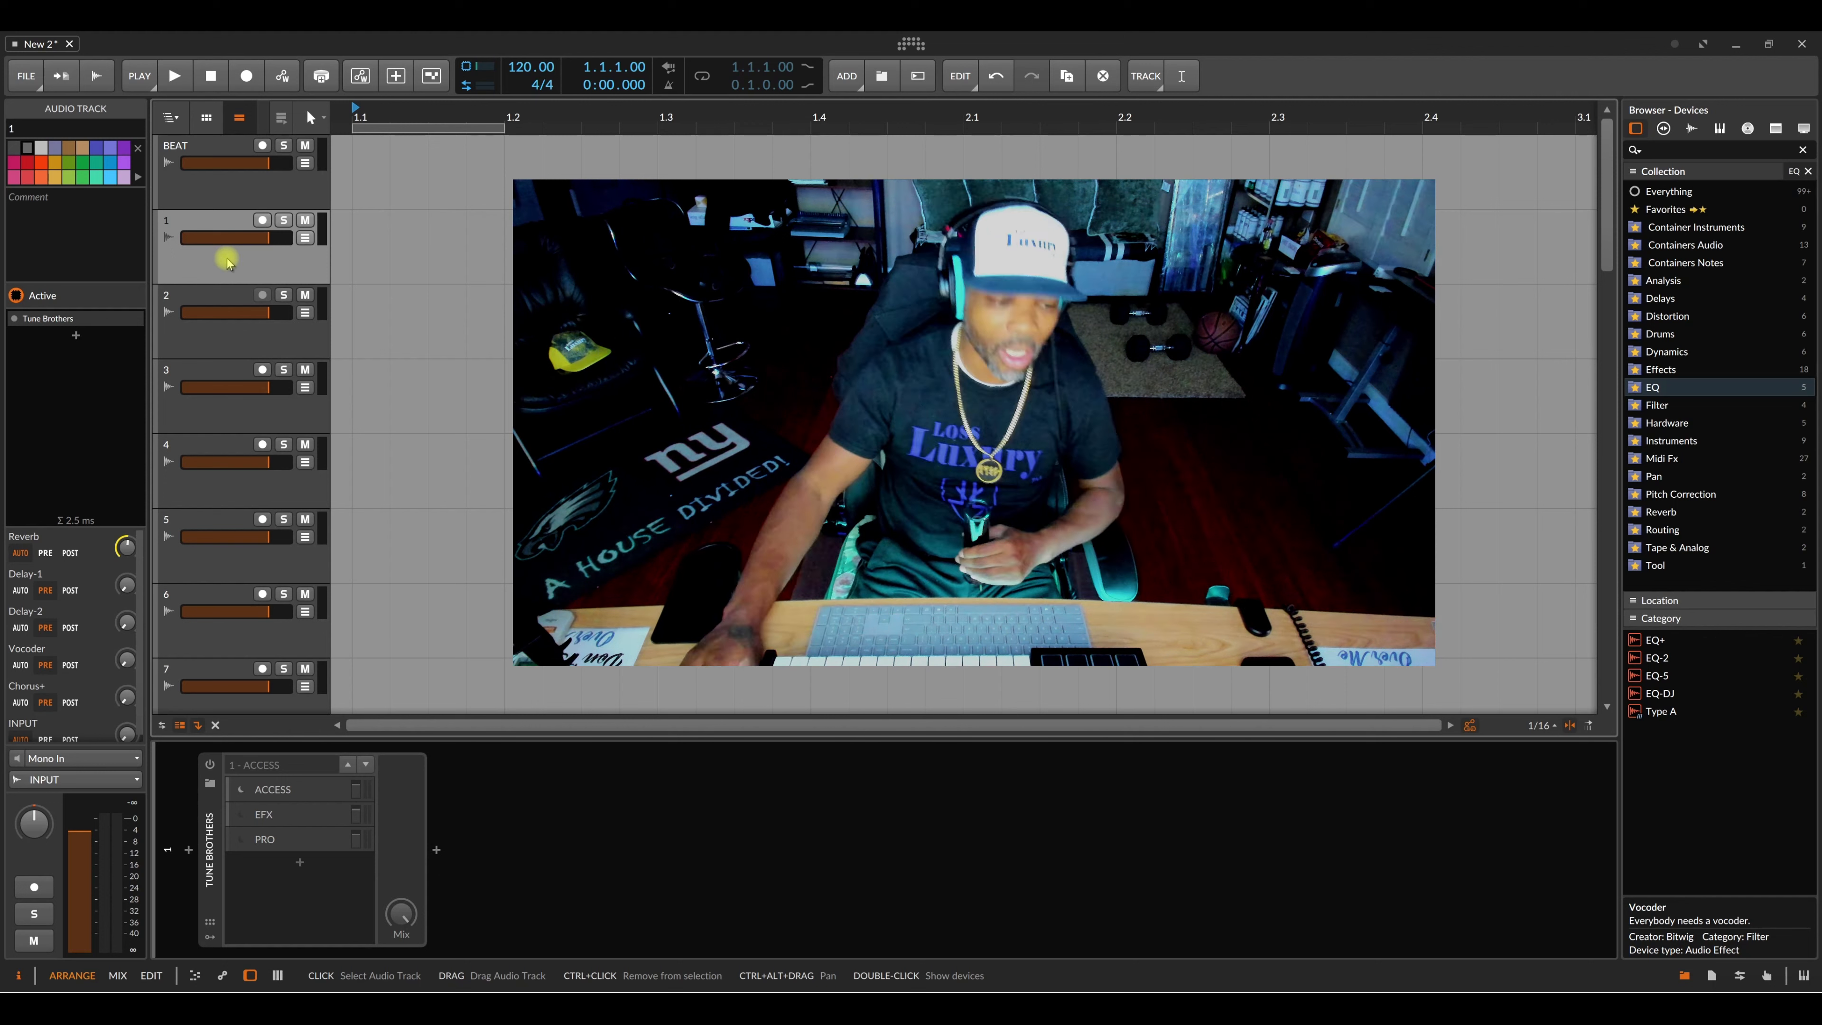
{"action": "left_click", "coordinate": [209, 764]}
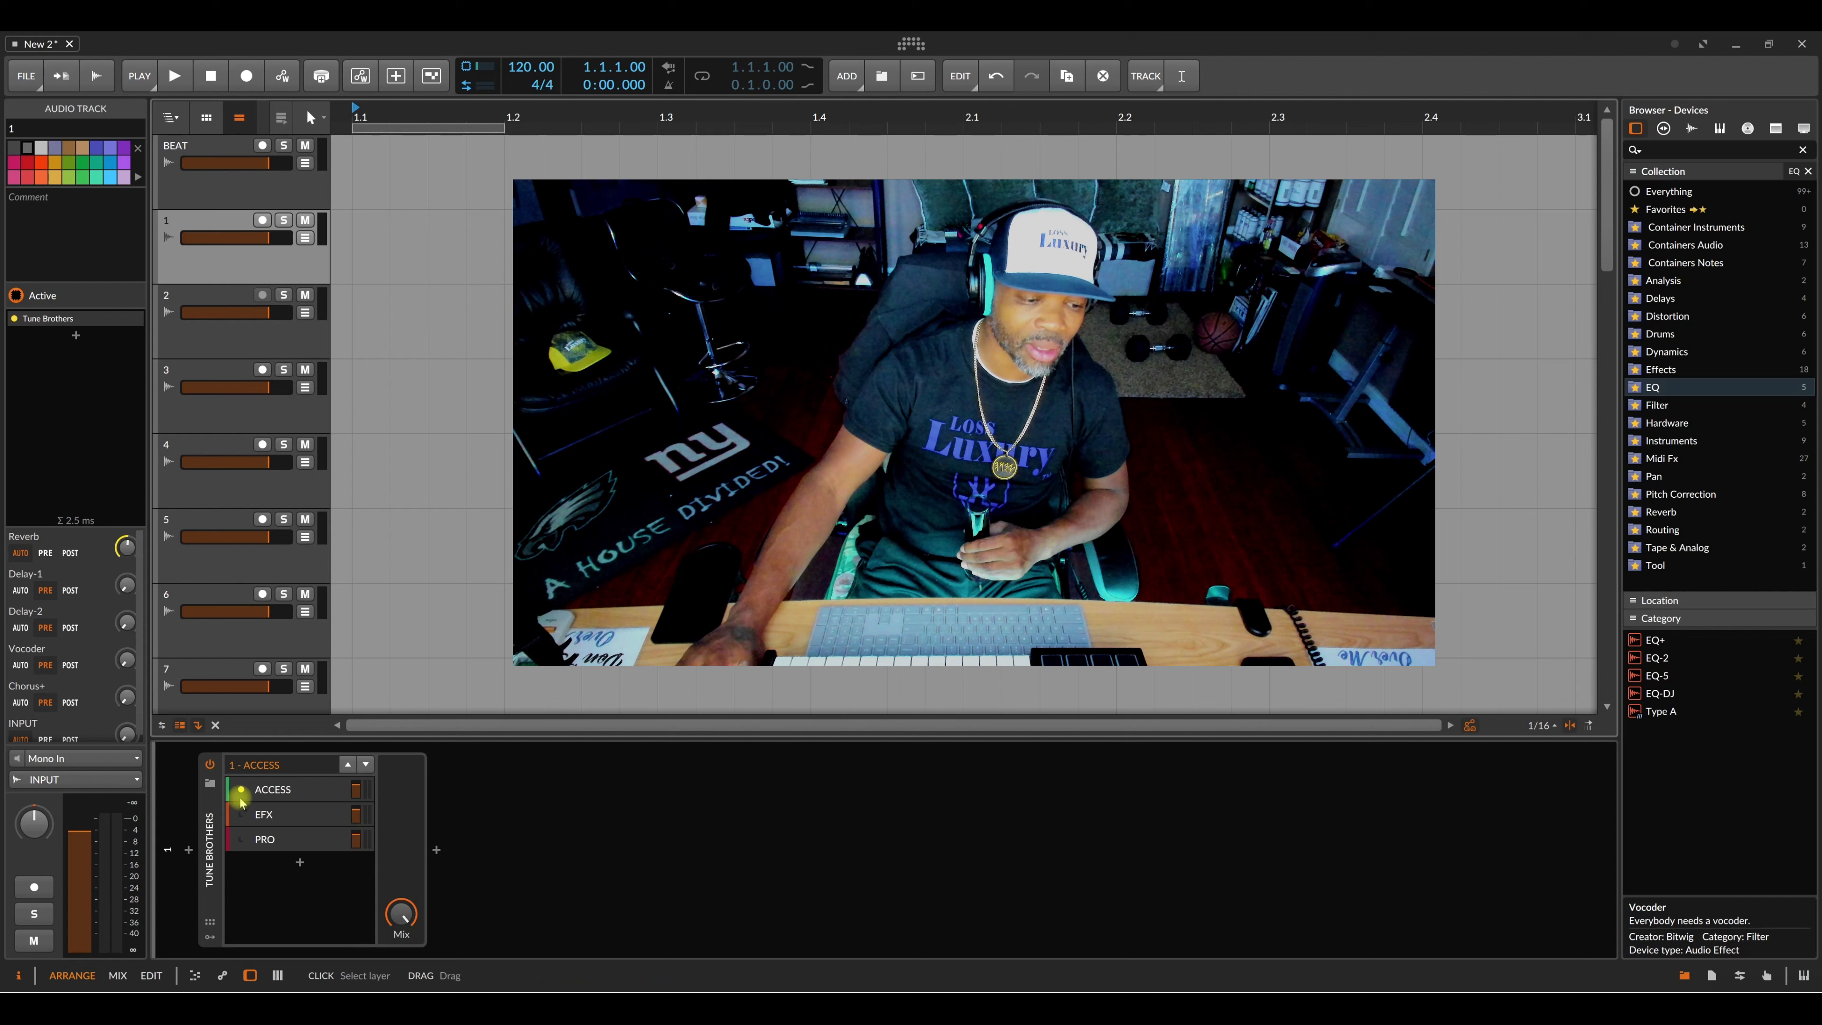
Step: View the Auto-Tune plug-in windows of the ACCESS, EFX and PRO layers in Tune Brothers, and close all three
{"action": "left_click", "coordinate": [275, 793]}
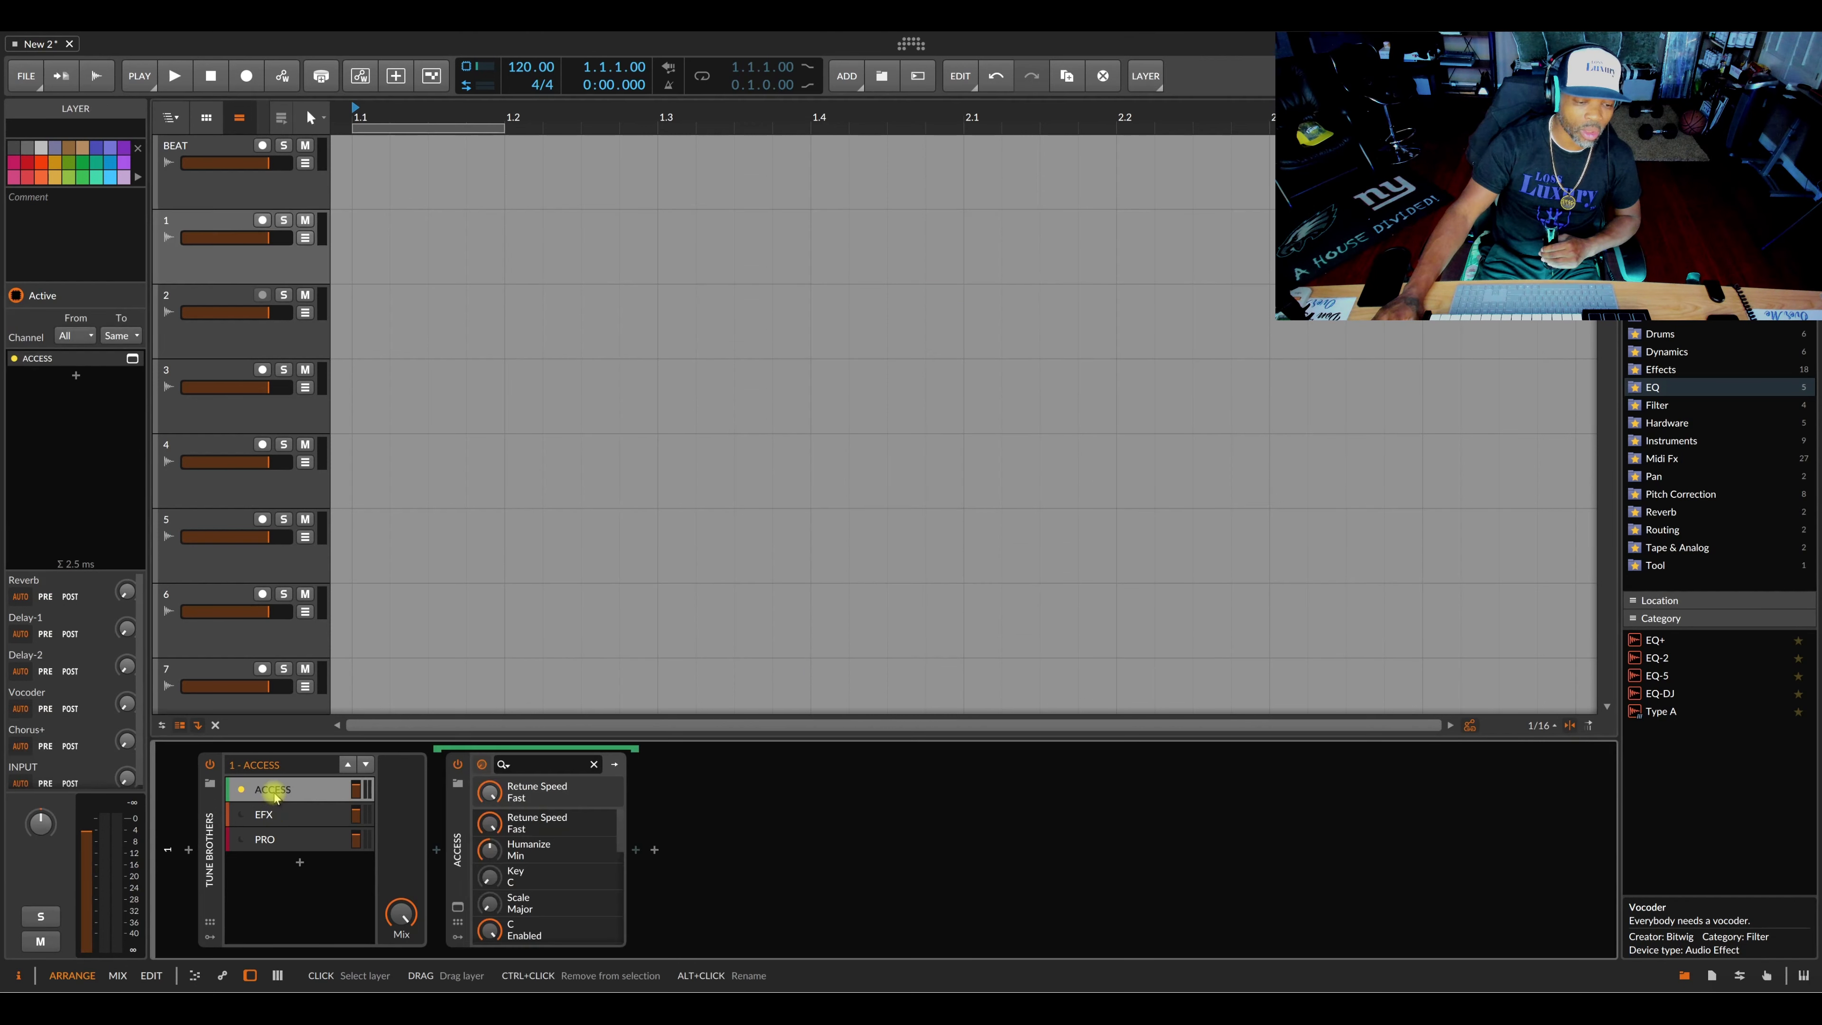
{"action": "left_click", "coordinate": [458, 906]}
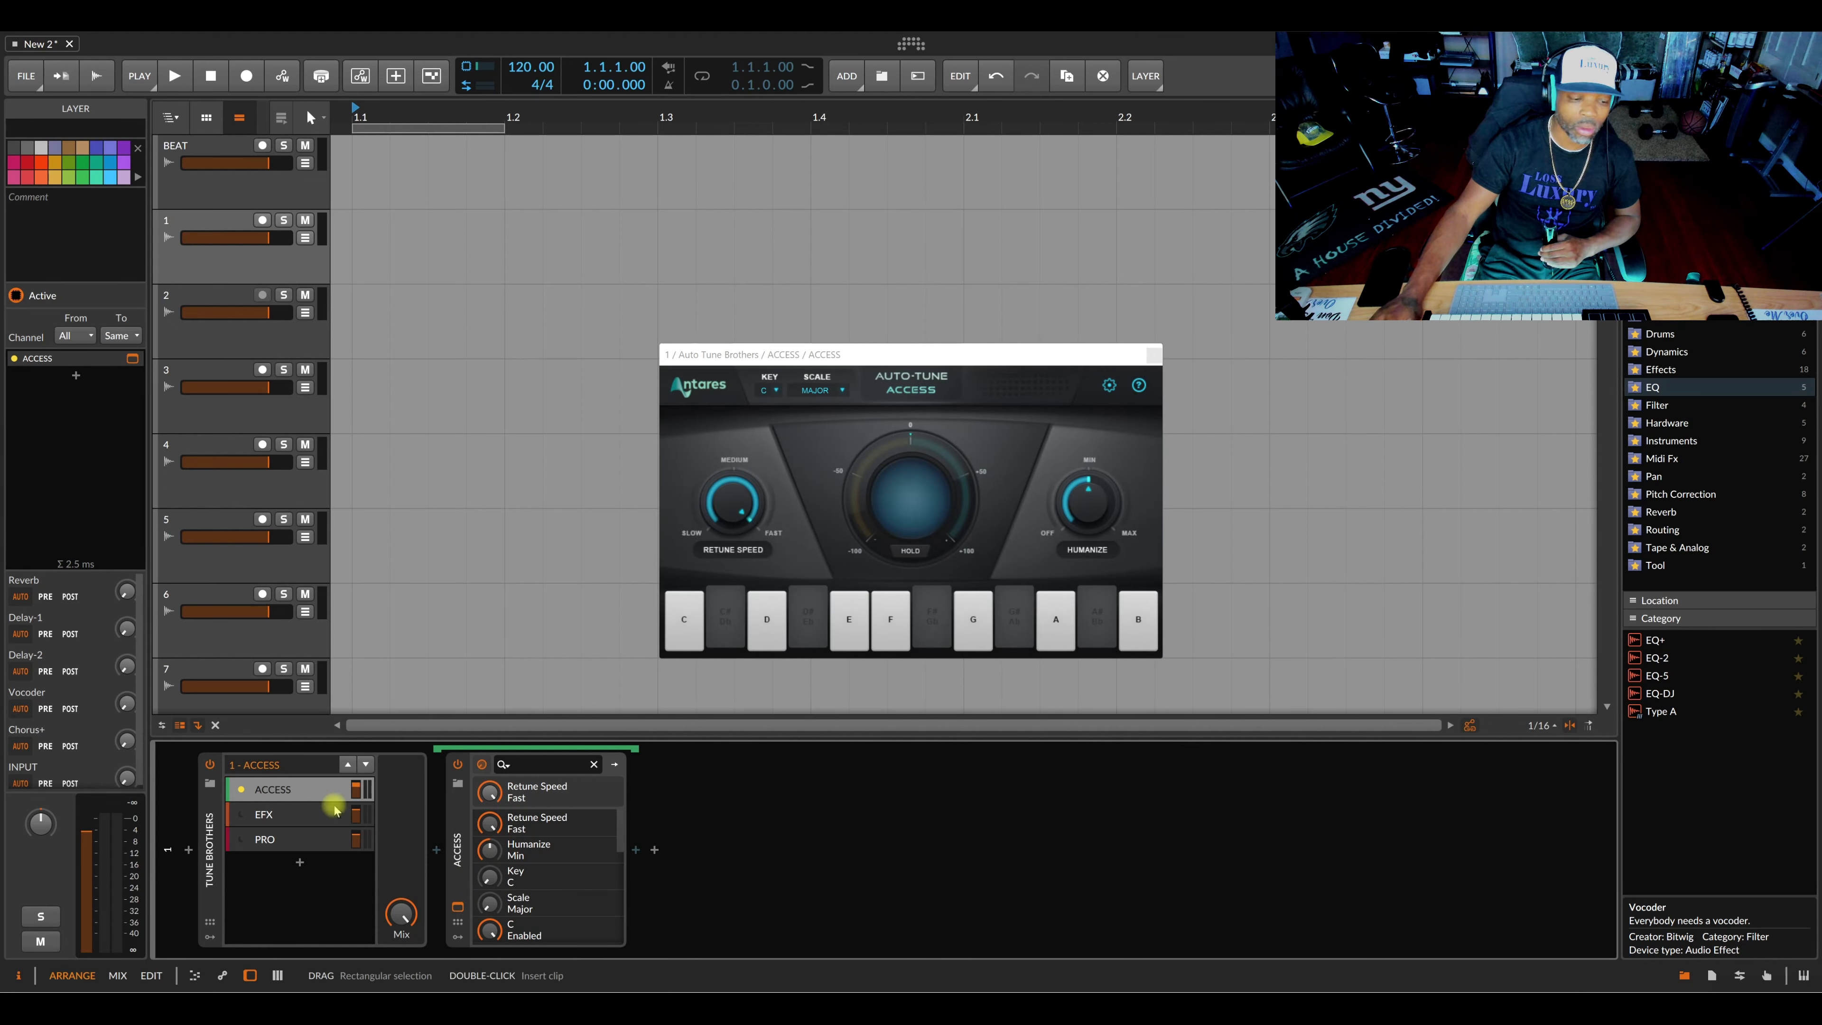
{"action": "left_click", "coordinate": [266, 814]}
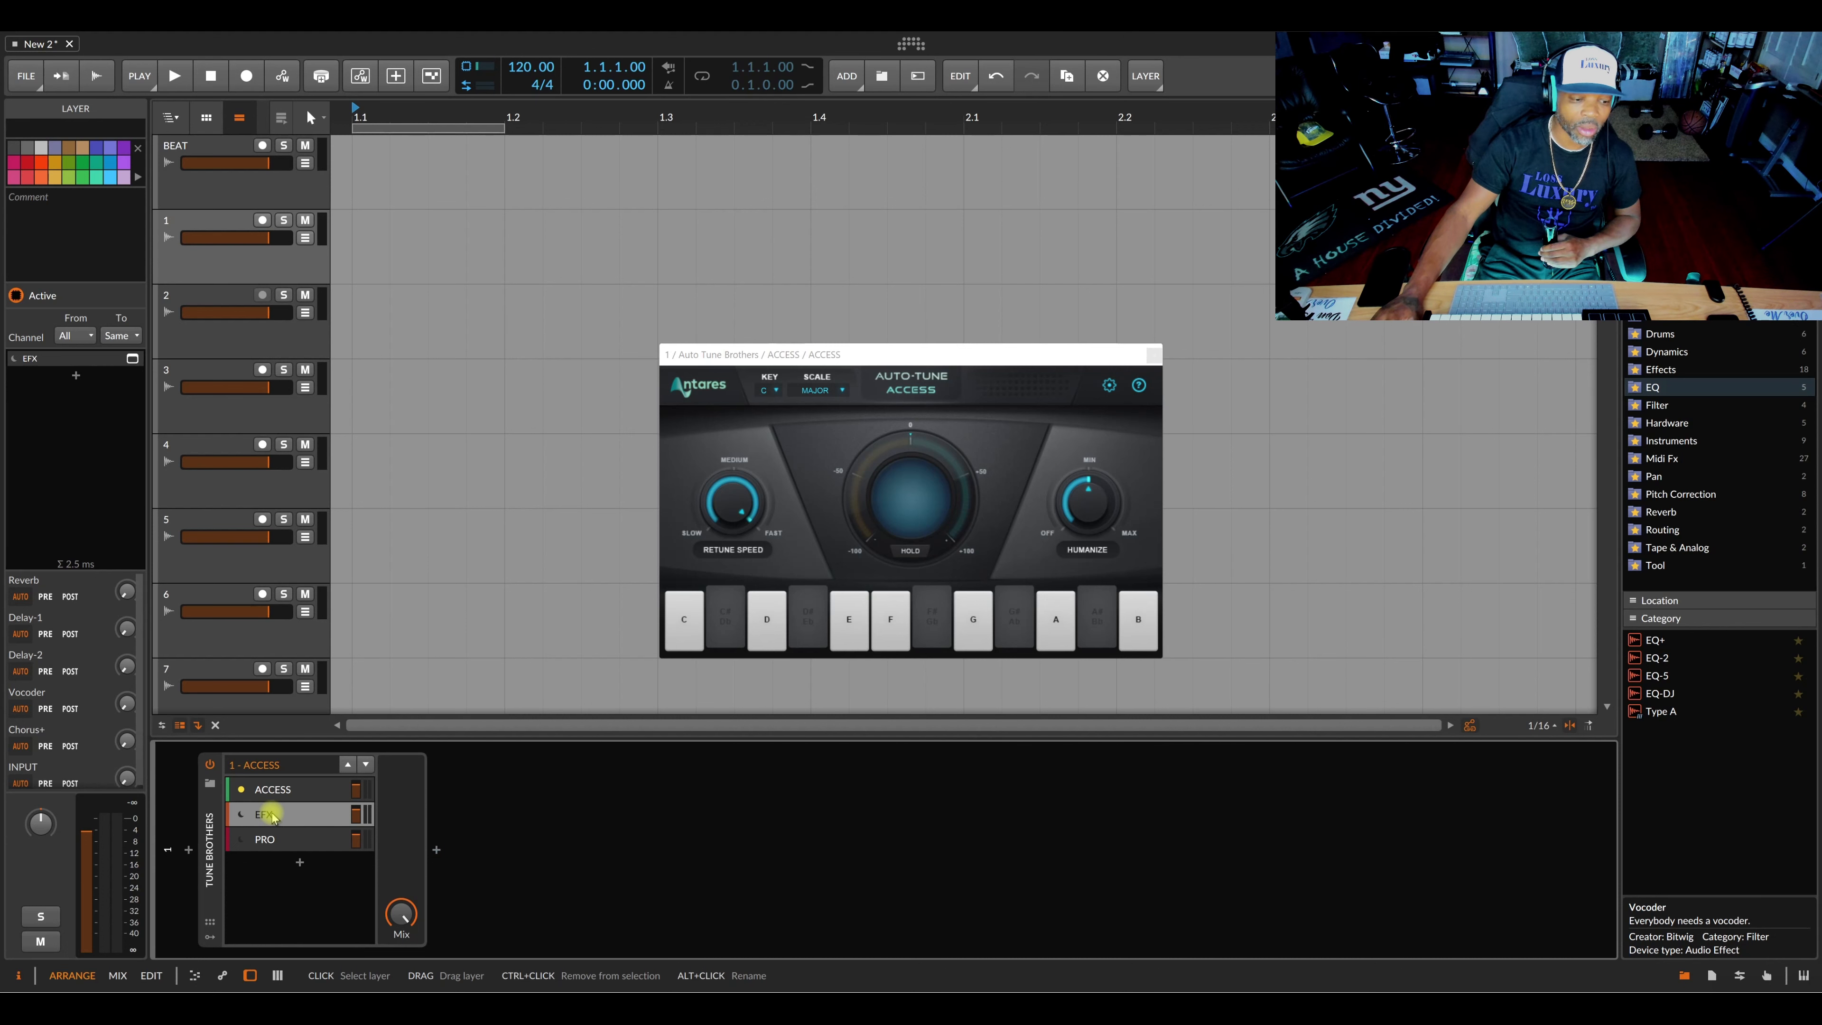
{"action": "left_click", "coordinate": [459, 906]}
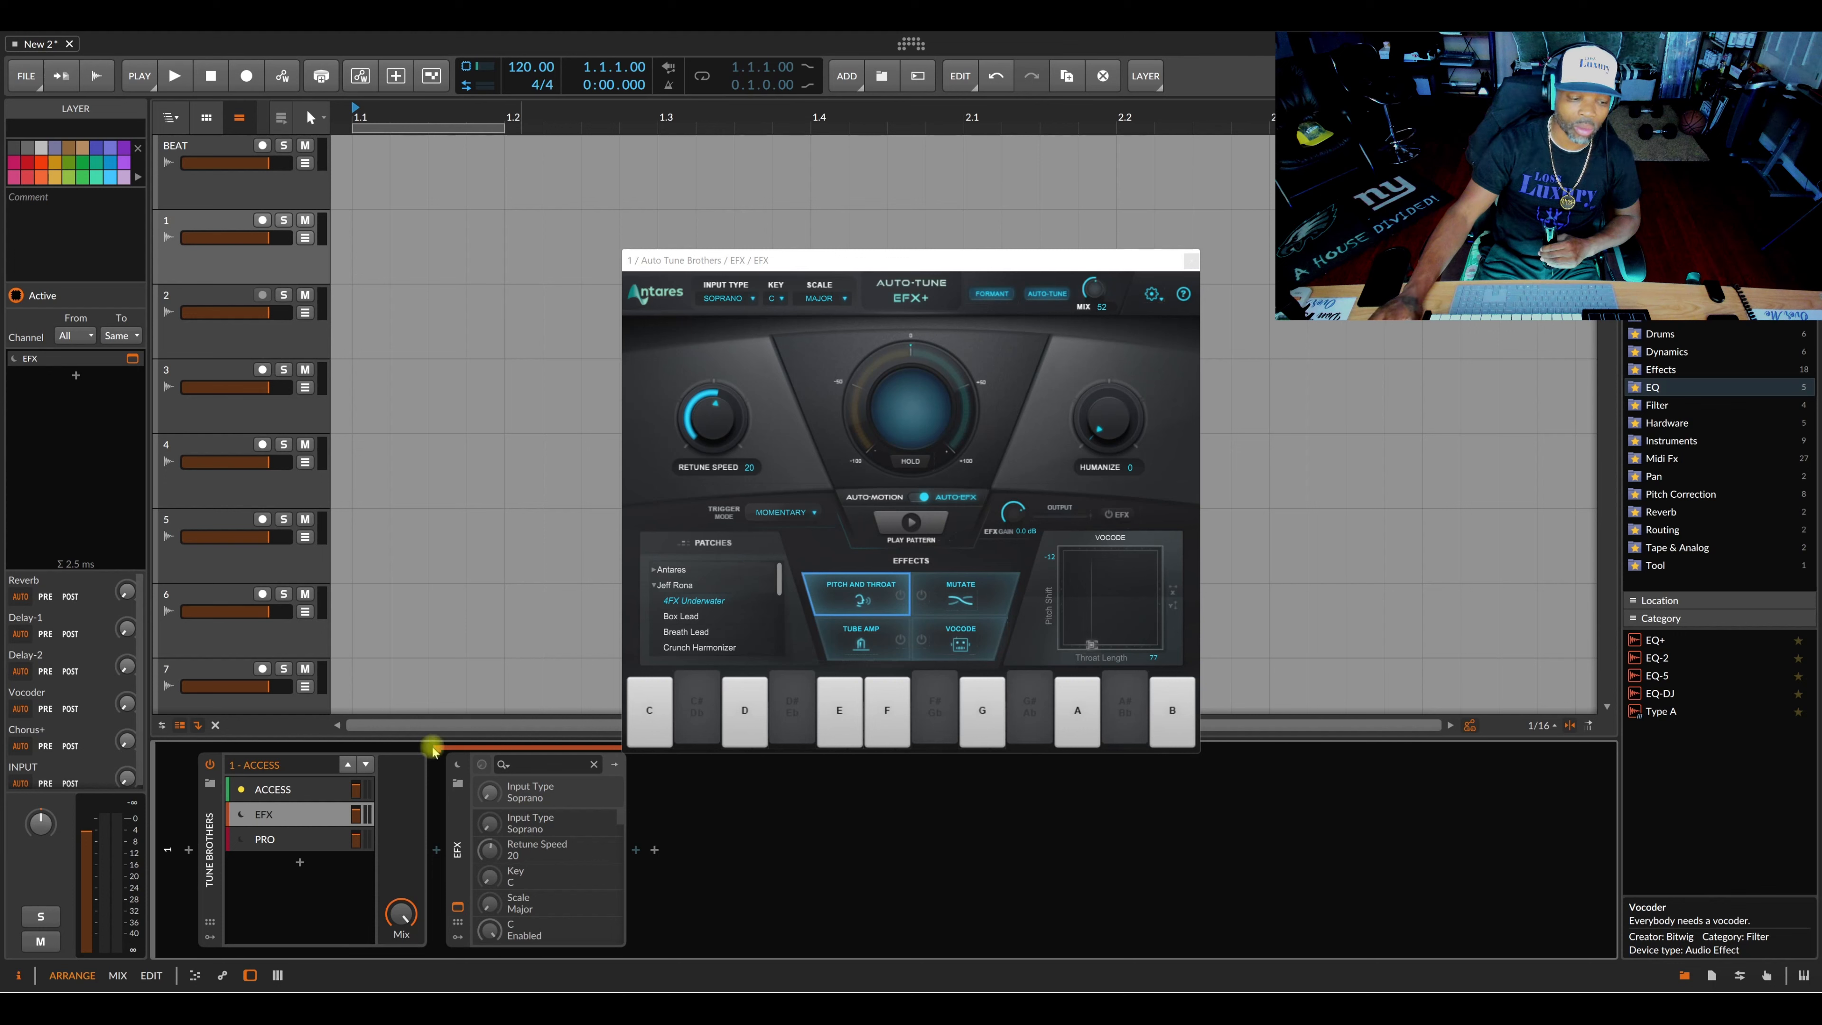
{"action": "left_click", "coordinate": [288, 839]}
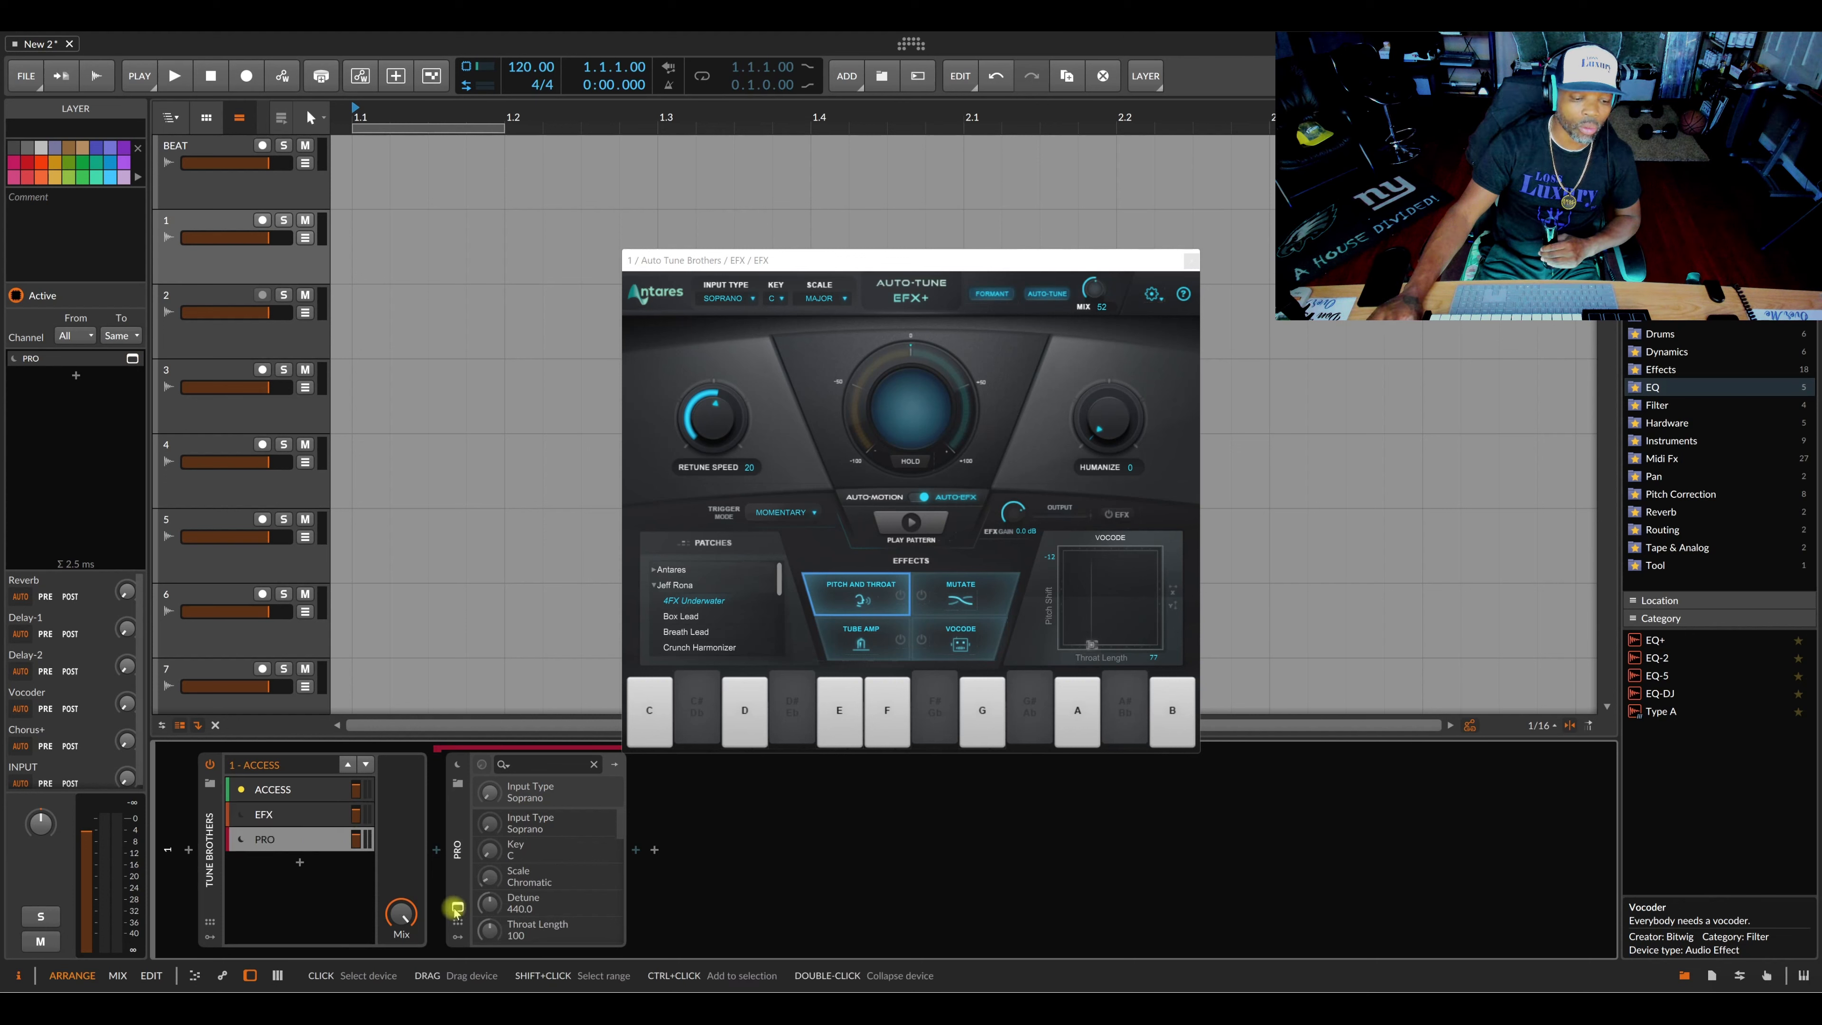
{"action": "left_click", "coordinate": [458, 906]}
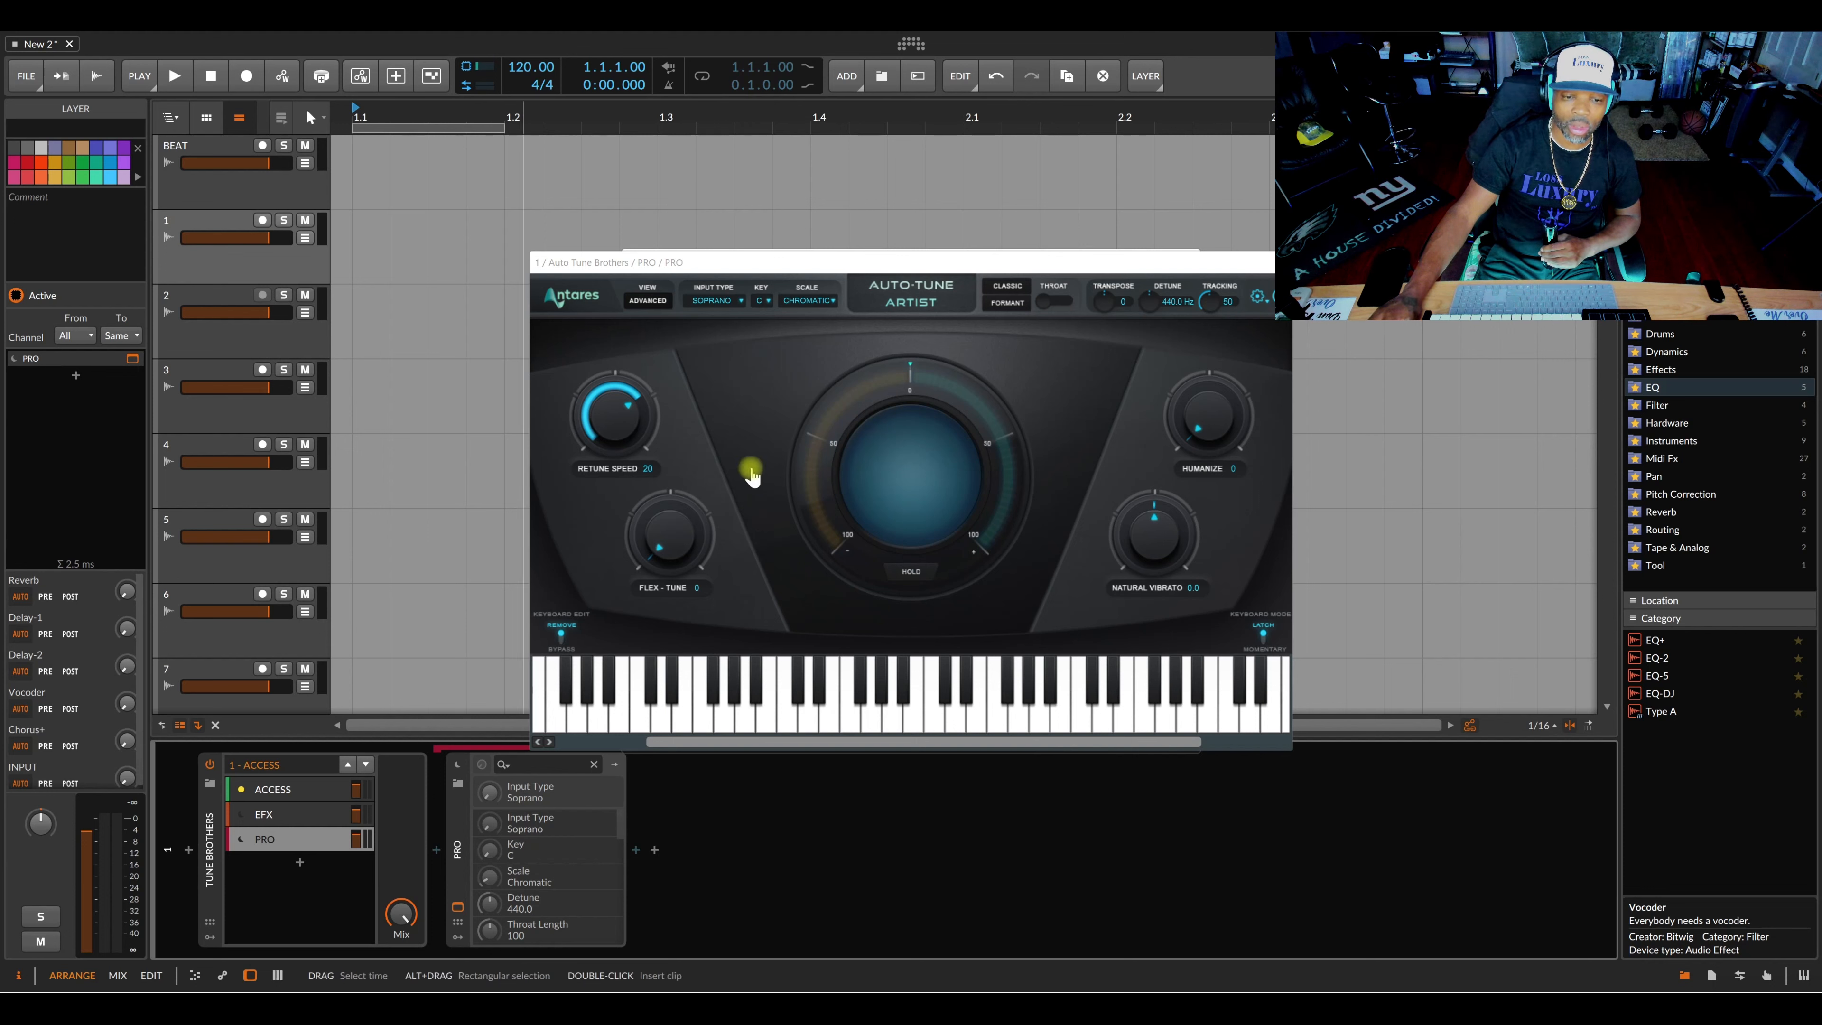
{"action": "left_click", "coordinate": [1270, 263]}
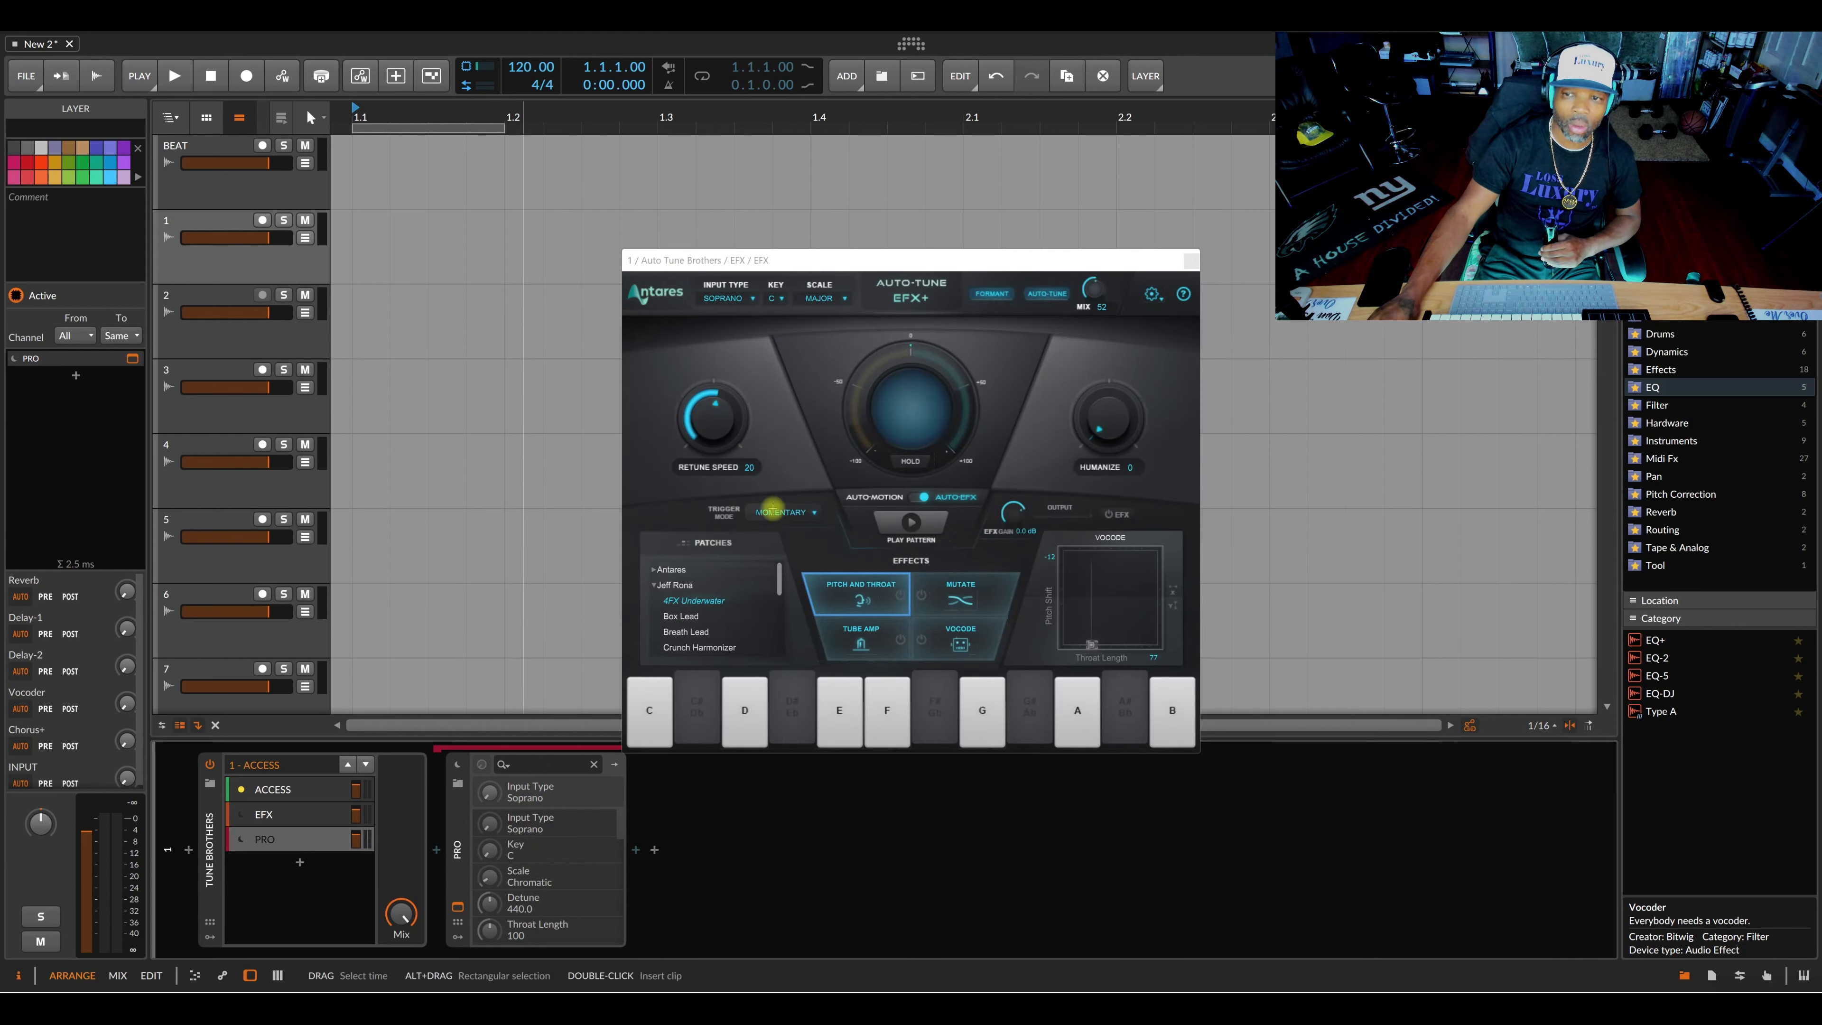
{"action": "left_click", "coordinate": [1191, 261]}
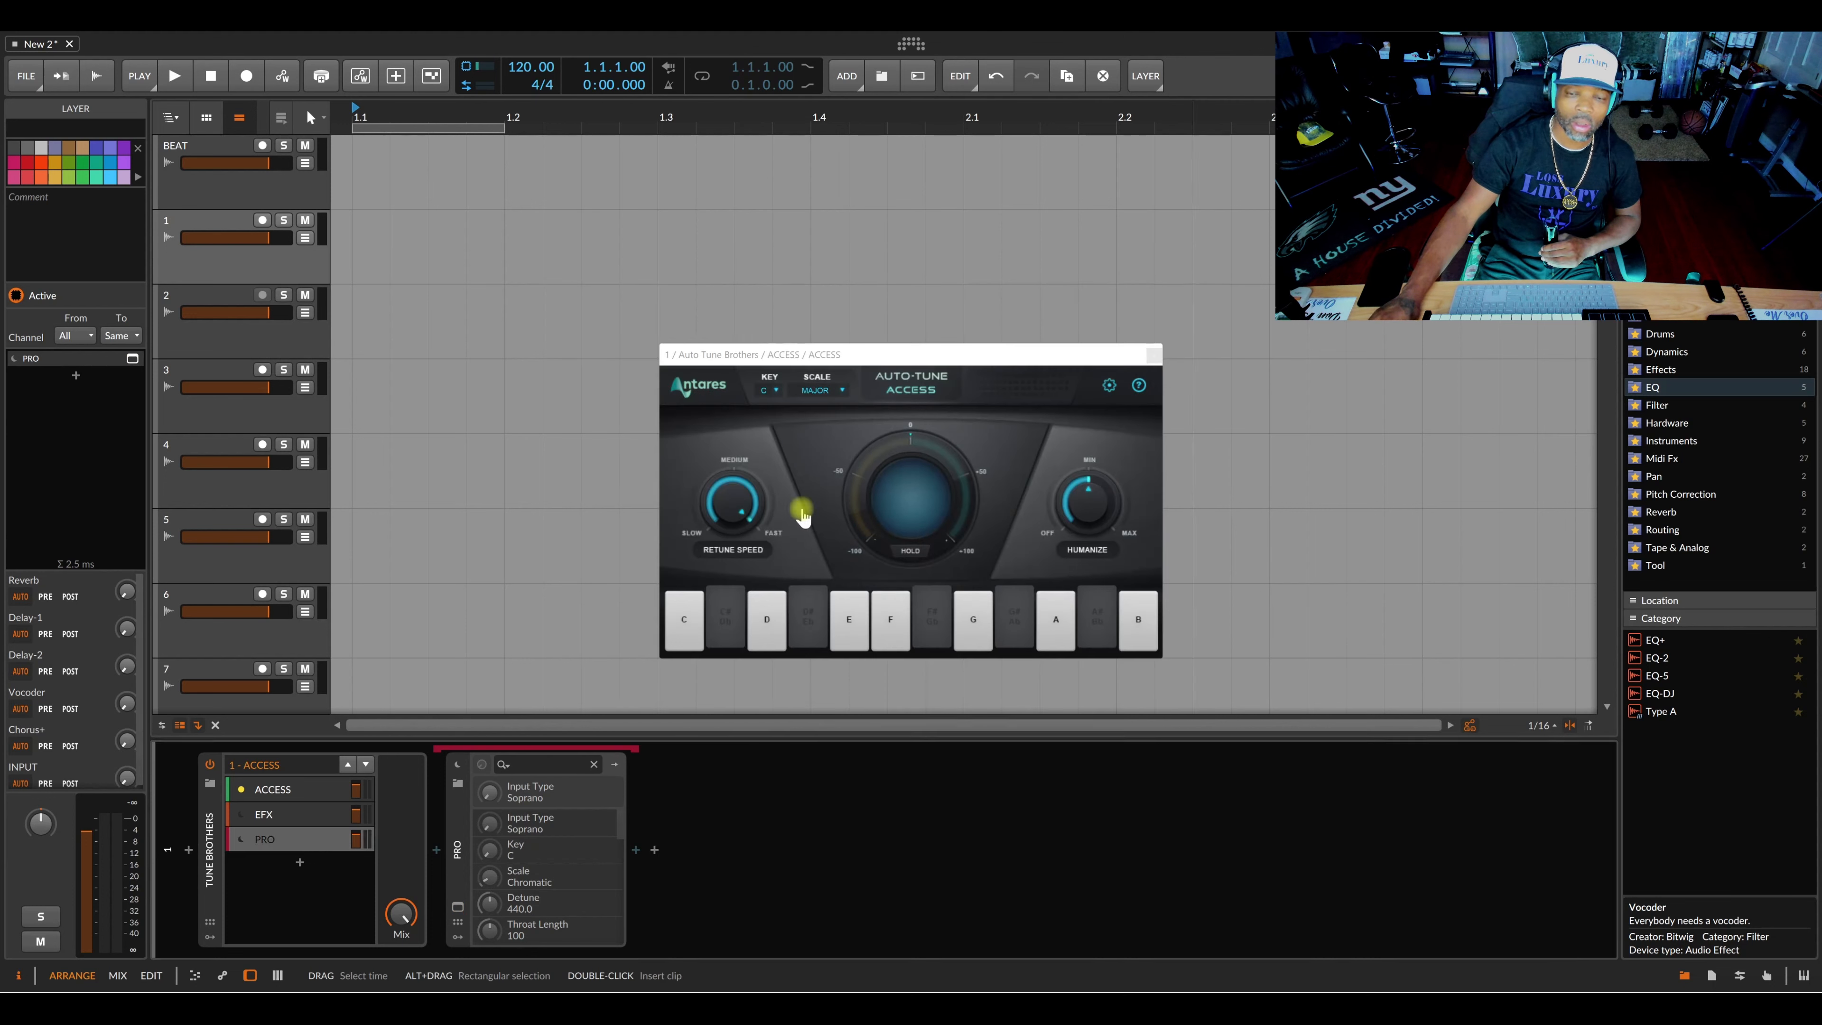
{"action": "left_click", "coordinate": [1152, 355]}
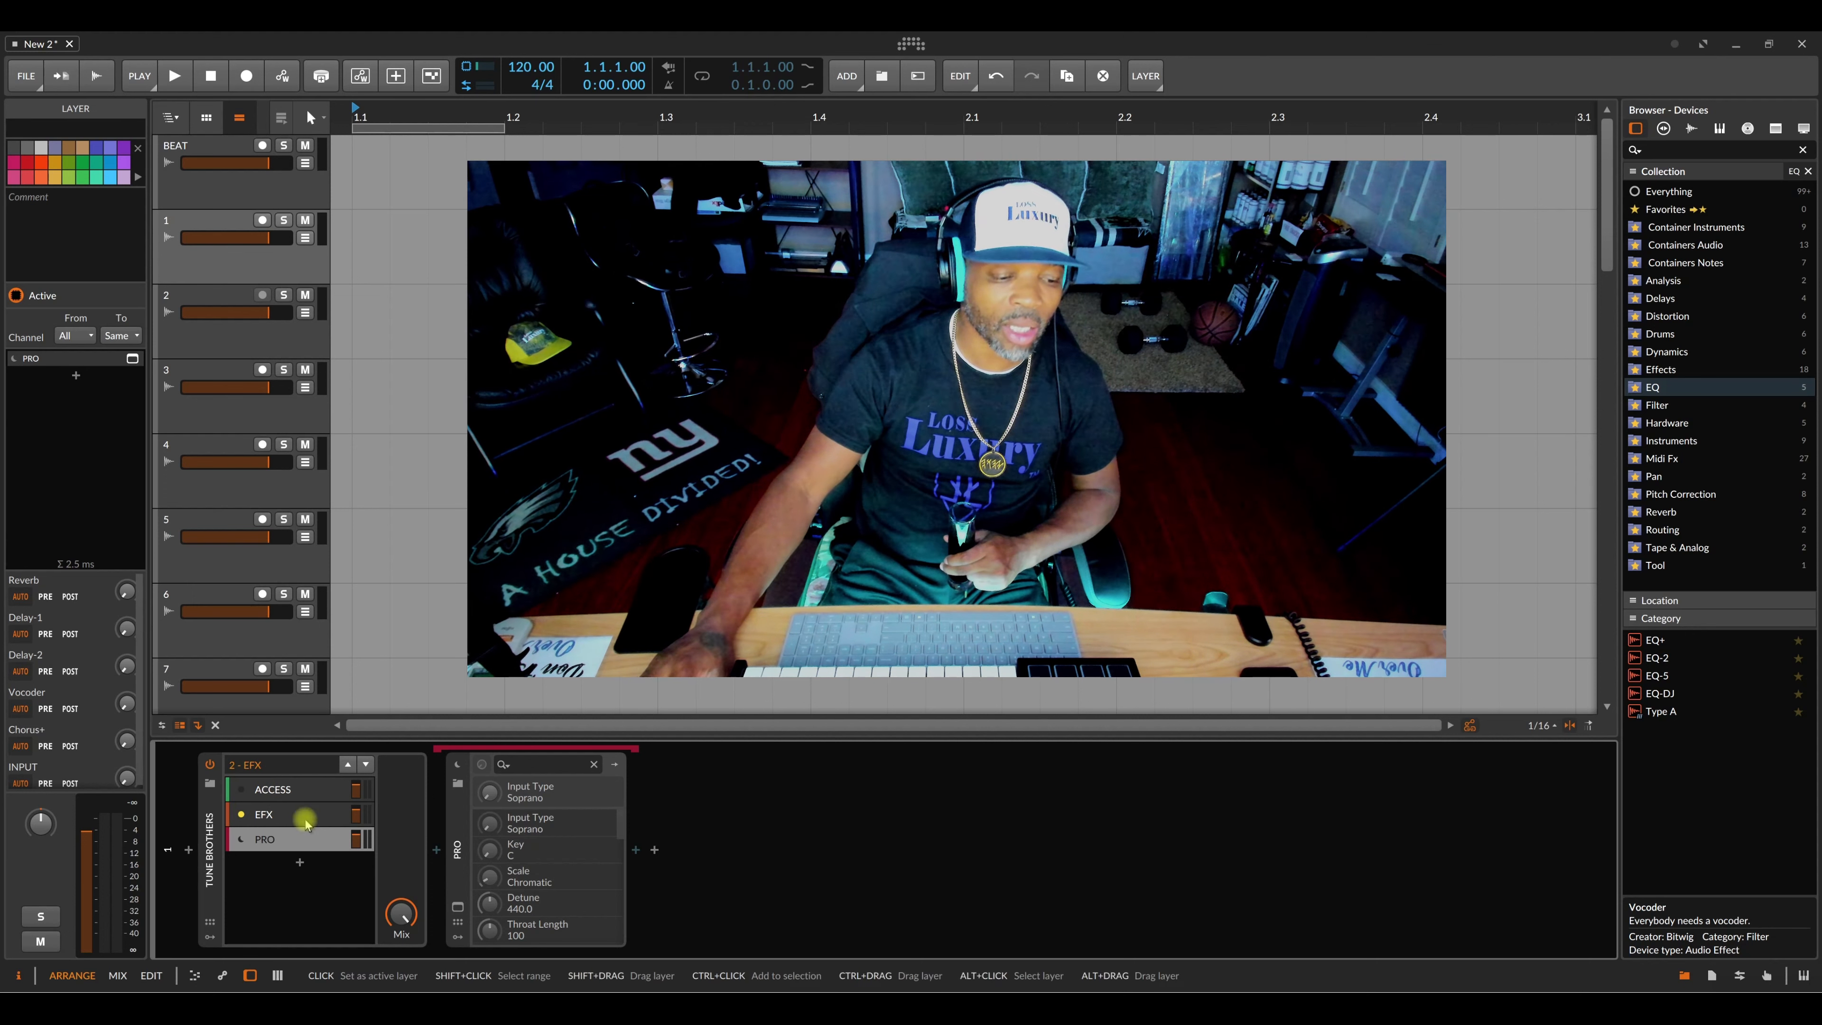
Step: Switch the active Tune Brothers layer between ACCESS, EFX and PRO, leave PRO active, and reselect track 1
{"action": "left_click", "coordinate": [288, 816]}
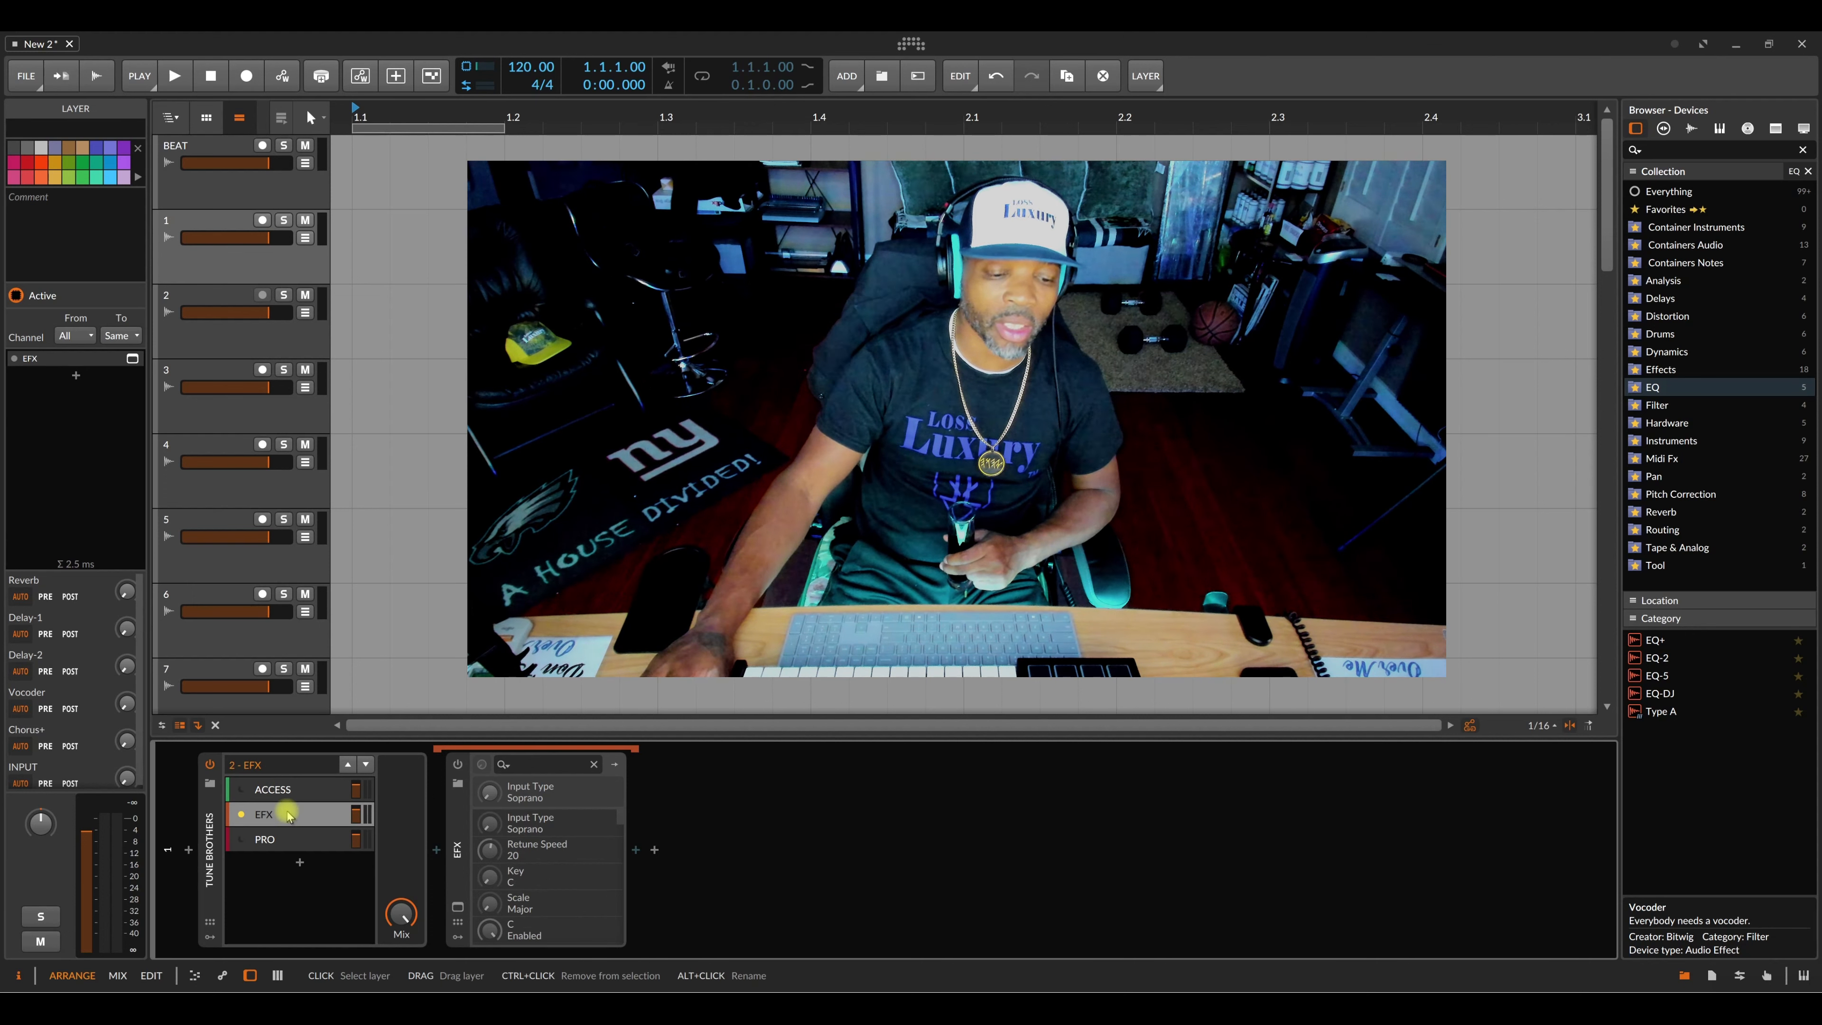
{"action": "left_click", "coordinate": [243, 843]}
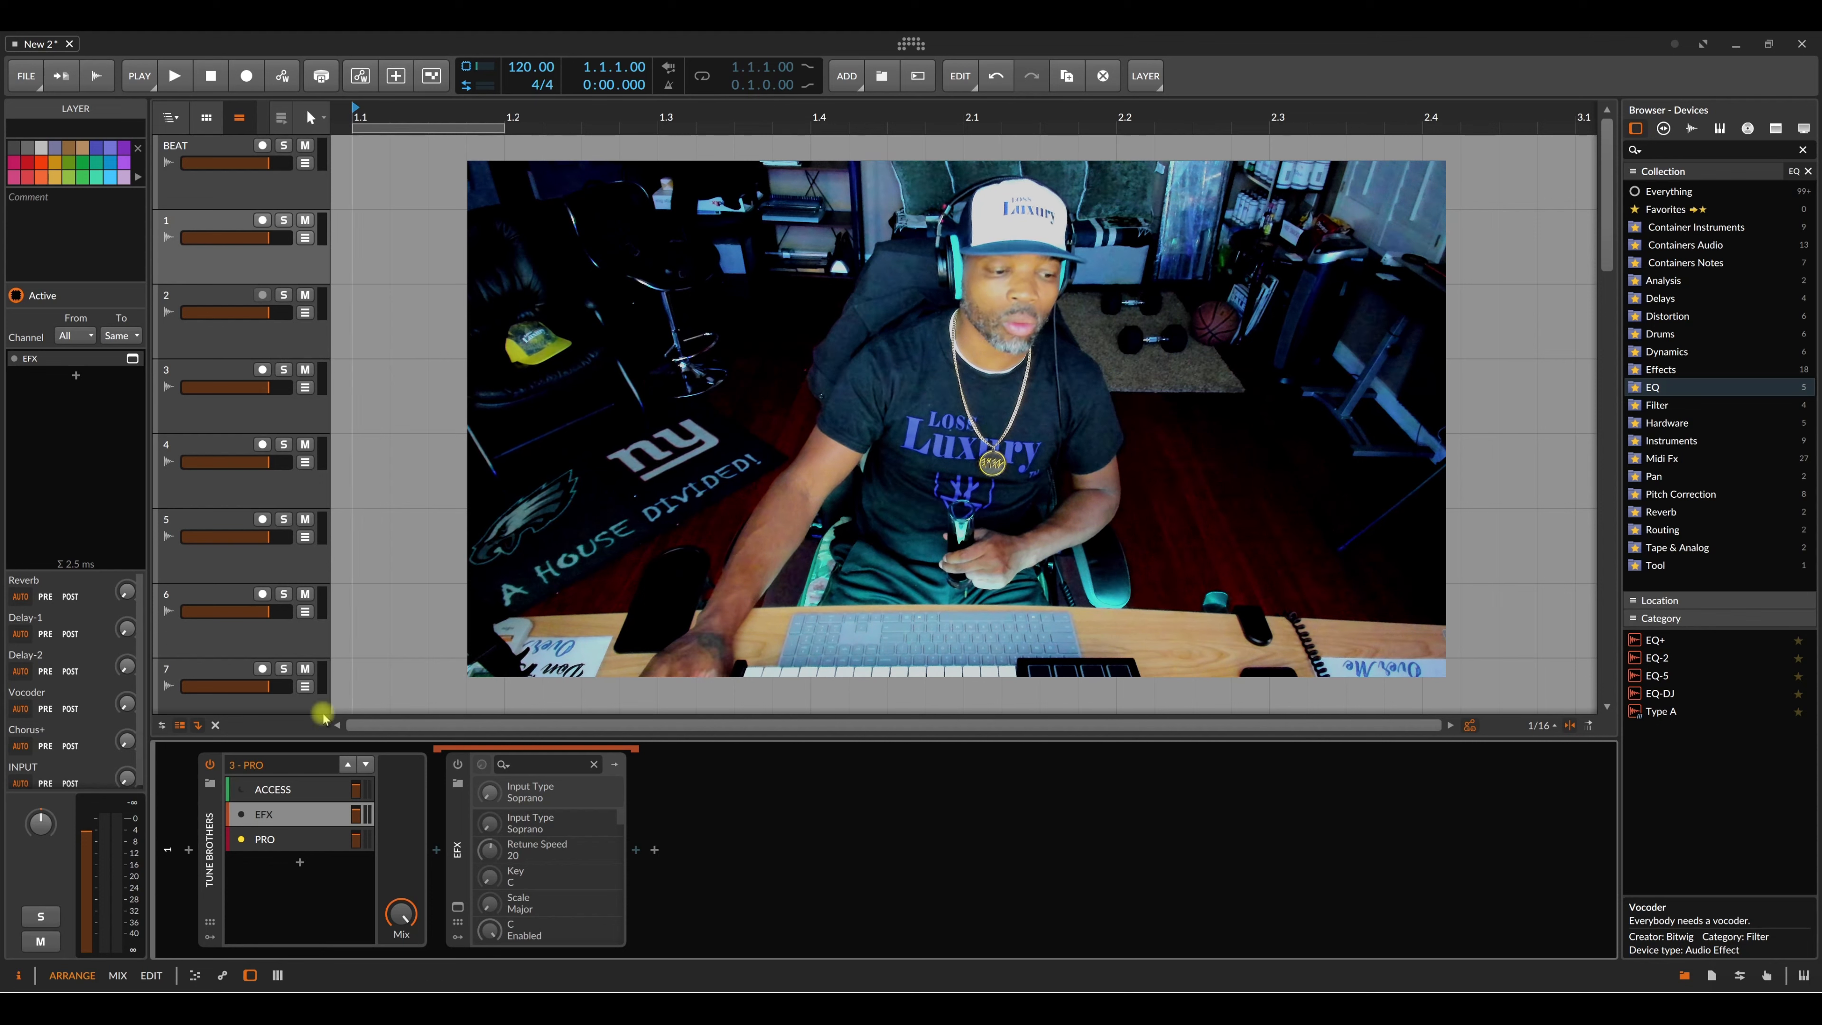
{"action": "left_click", "coordinate": [327, 790]}
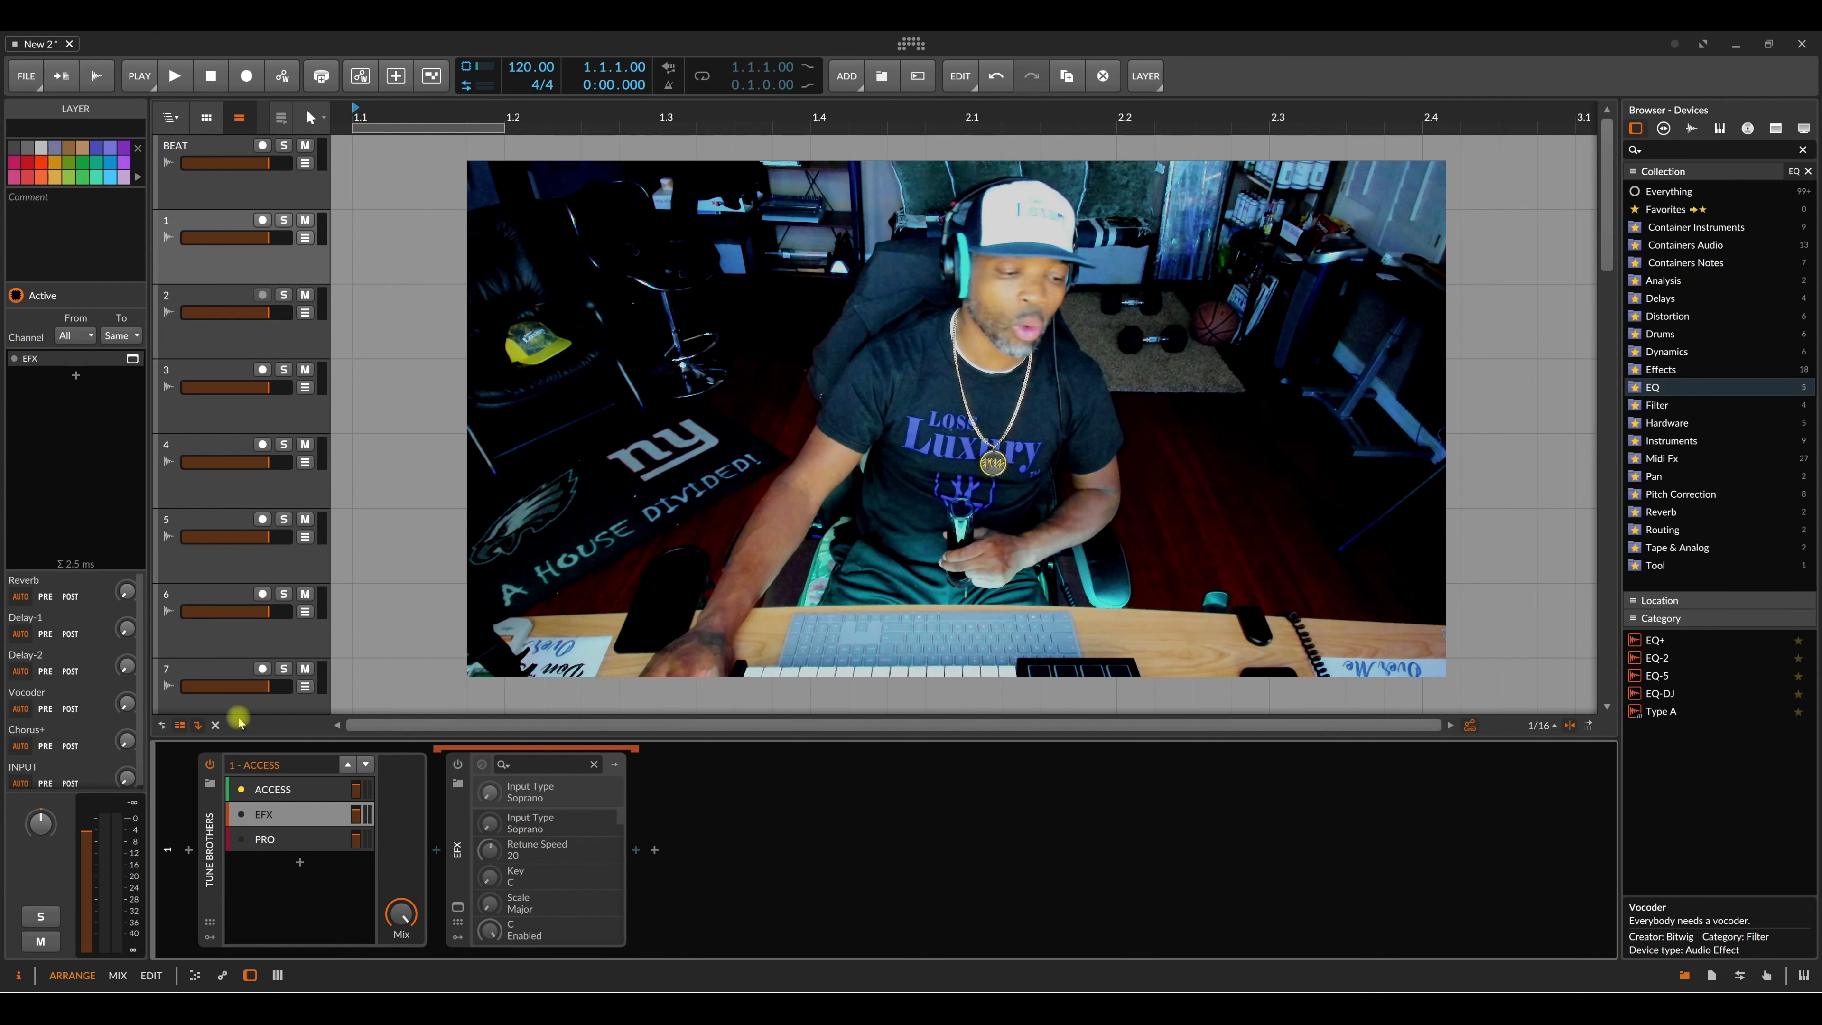
{"action": "left_click", "coordinate": [321, 816]}
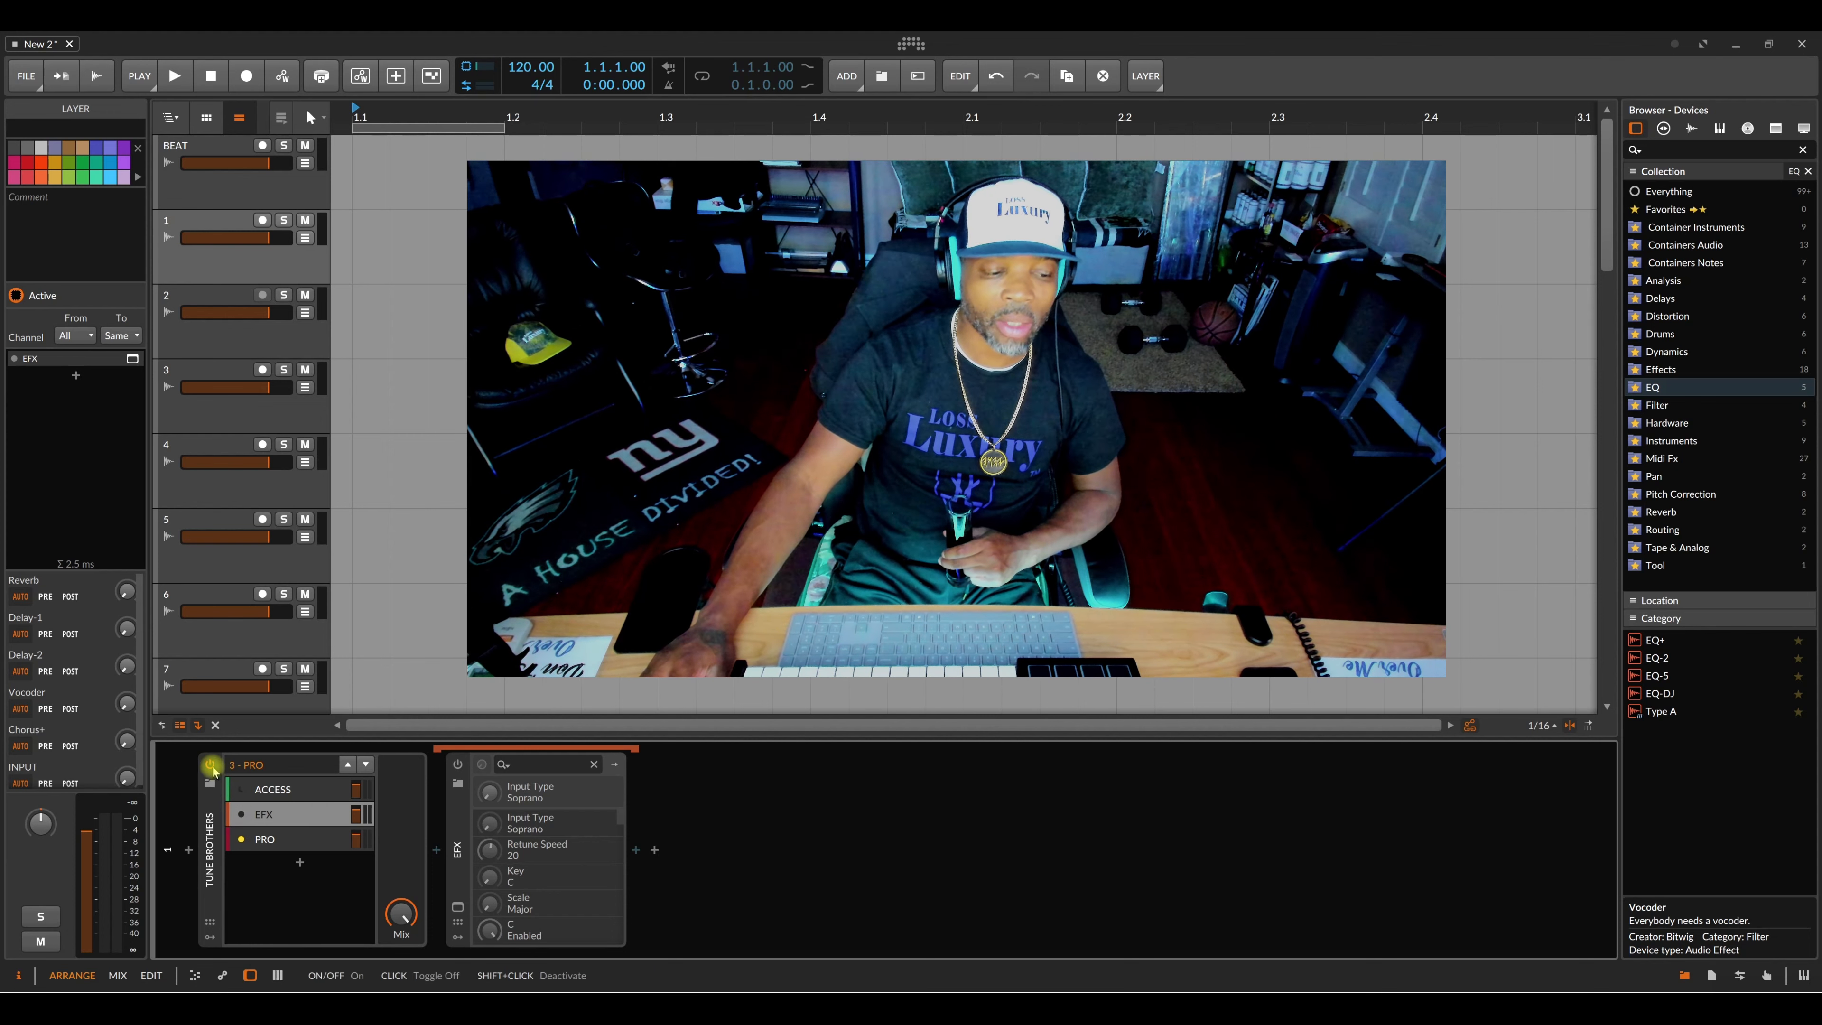
{"action": "left_click", "coordinate": [249, 352]}
{"action": "left_click", "coordinate": [226, 262]}
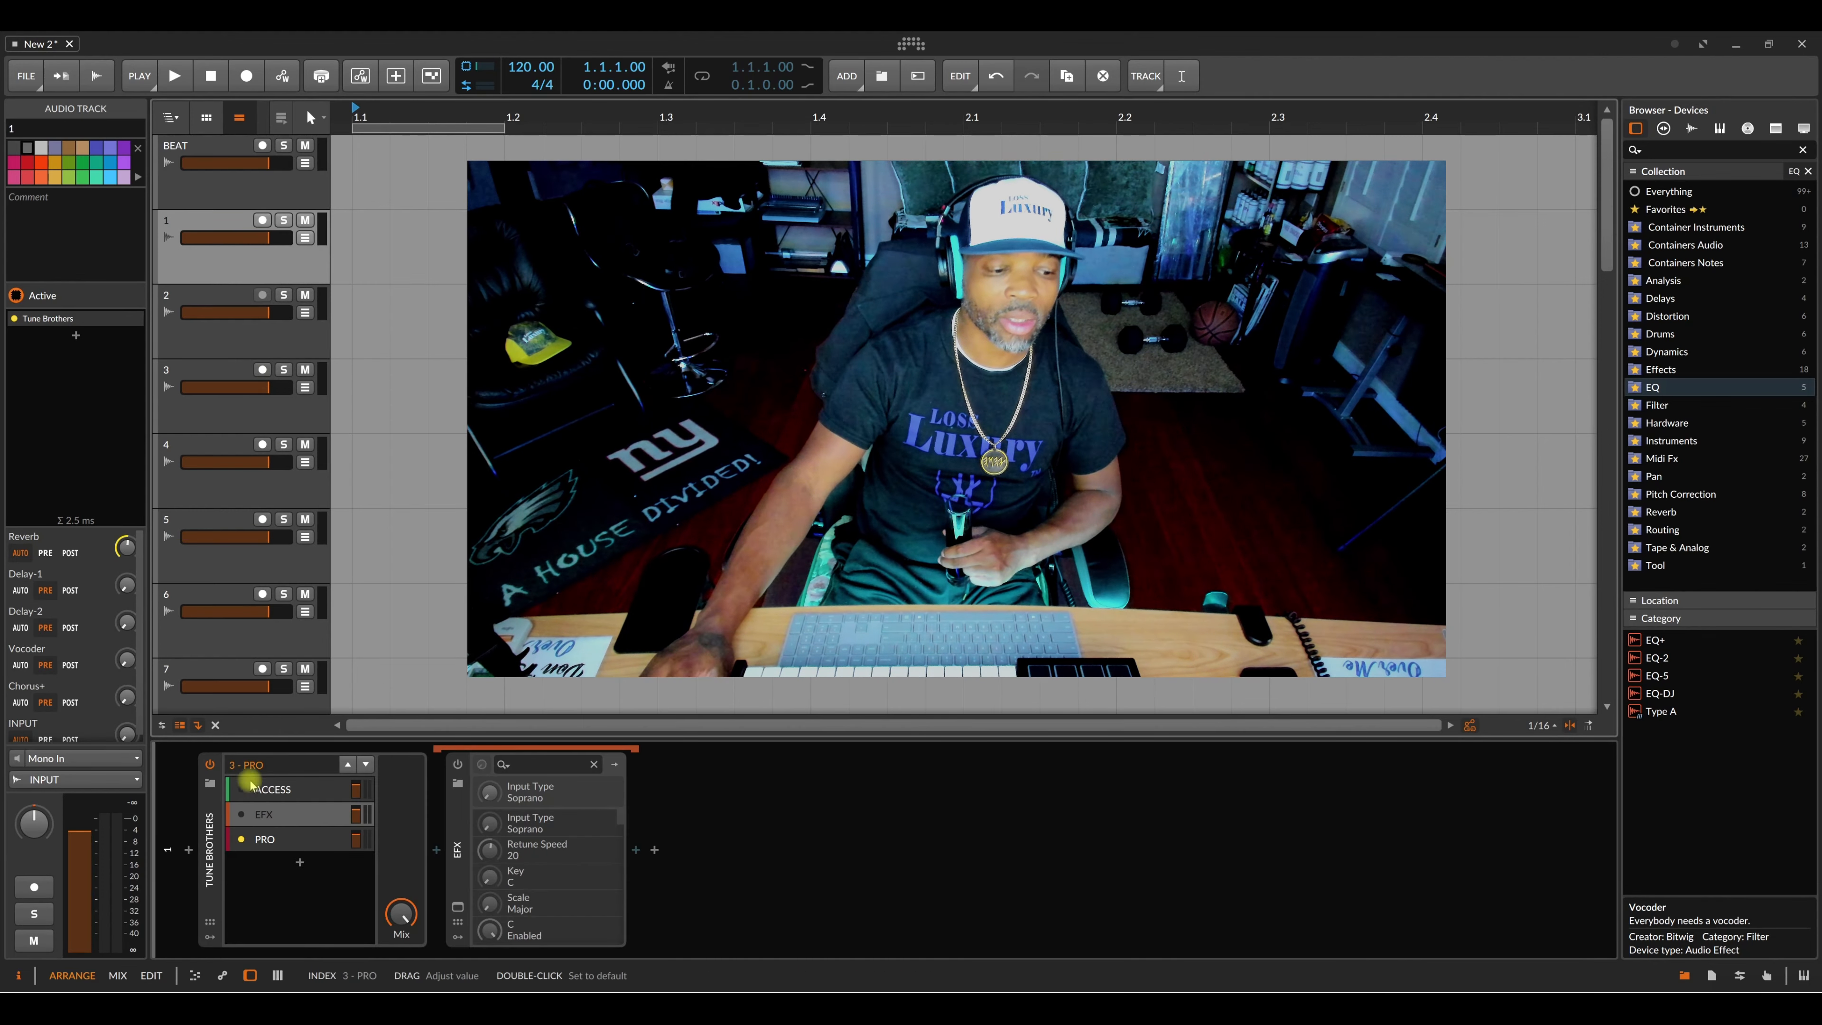
Step: Copy track 1's Tune Brothers device onto track 2 and delete the copy from track 2
{"action": "left_click", "coordinate": [208, 810]}
{"action": "right_click", "coordinate": [209, 812]}
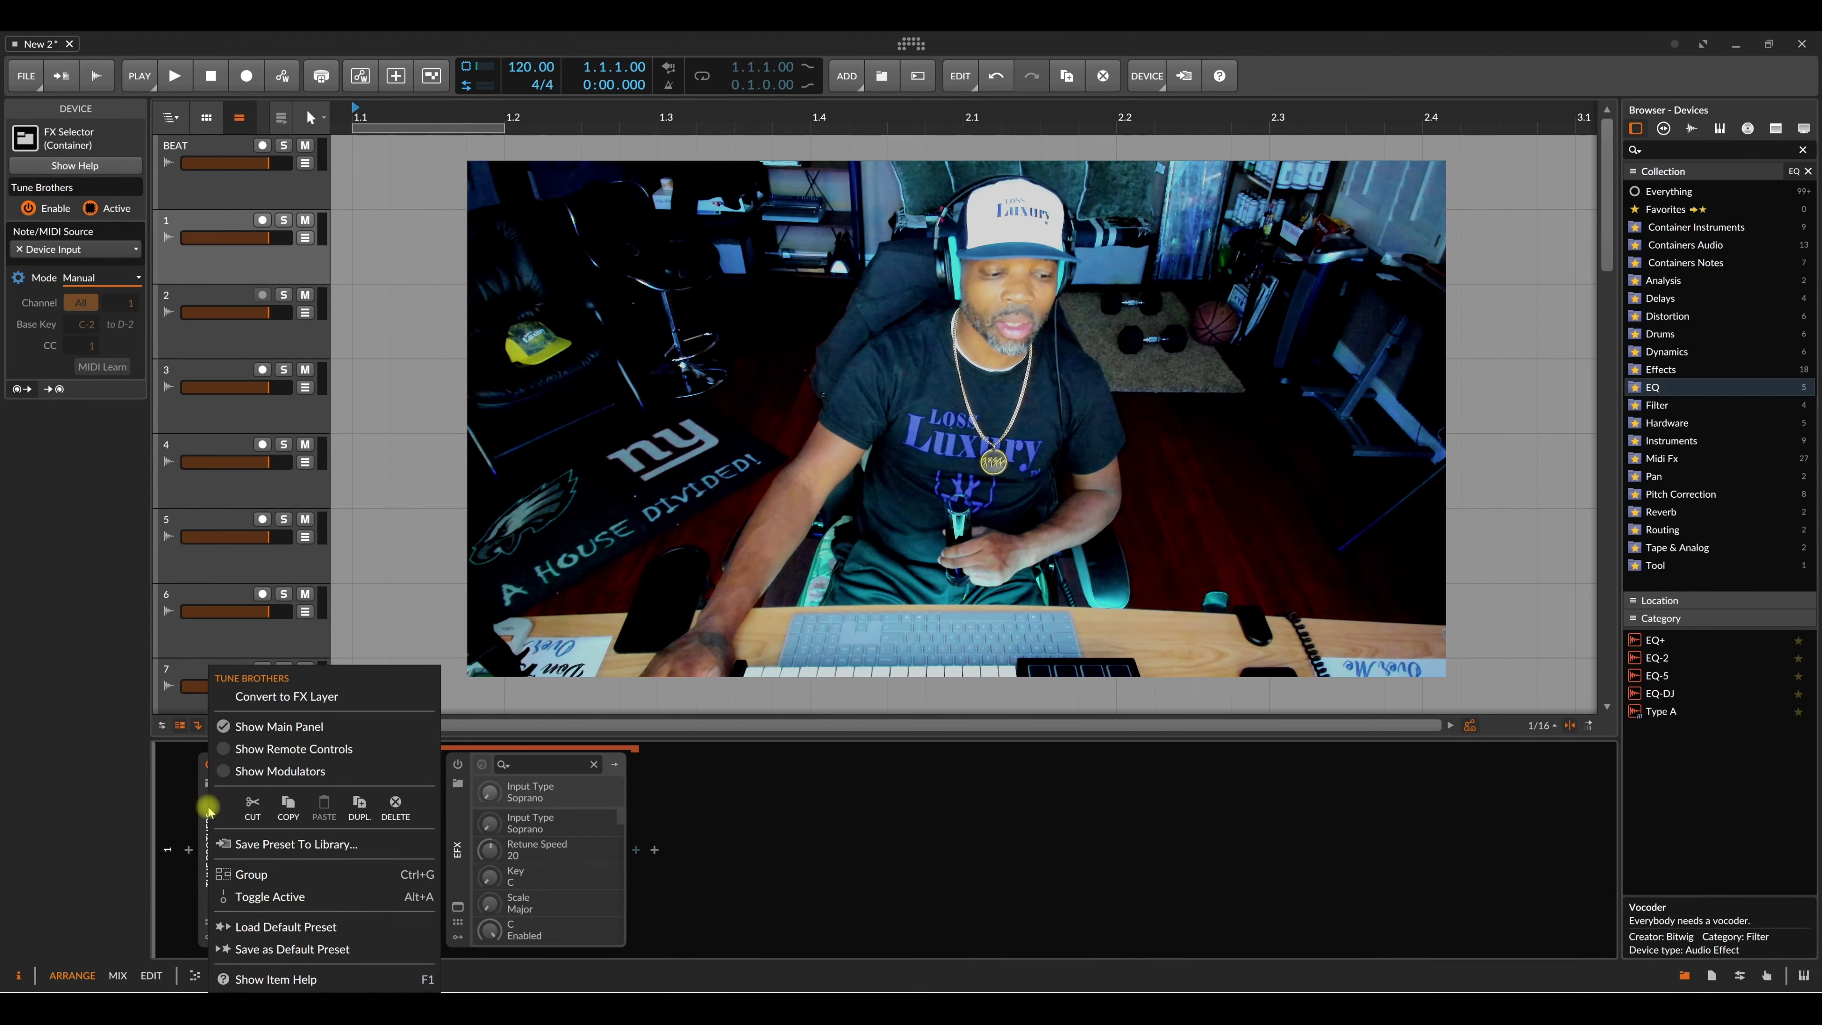
{"action": "left_click", "coordinate": [281, 809]}
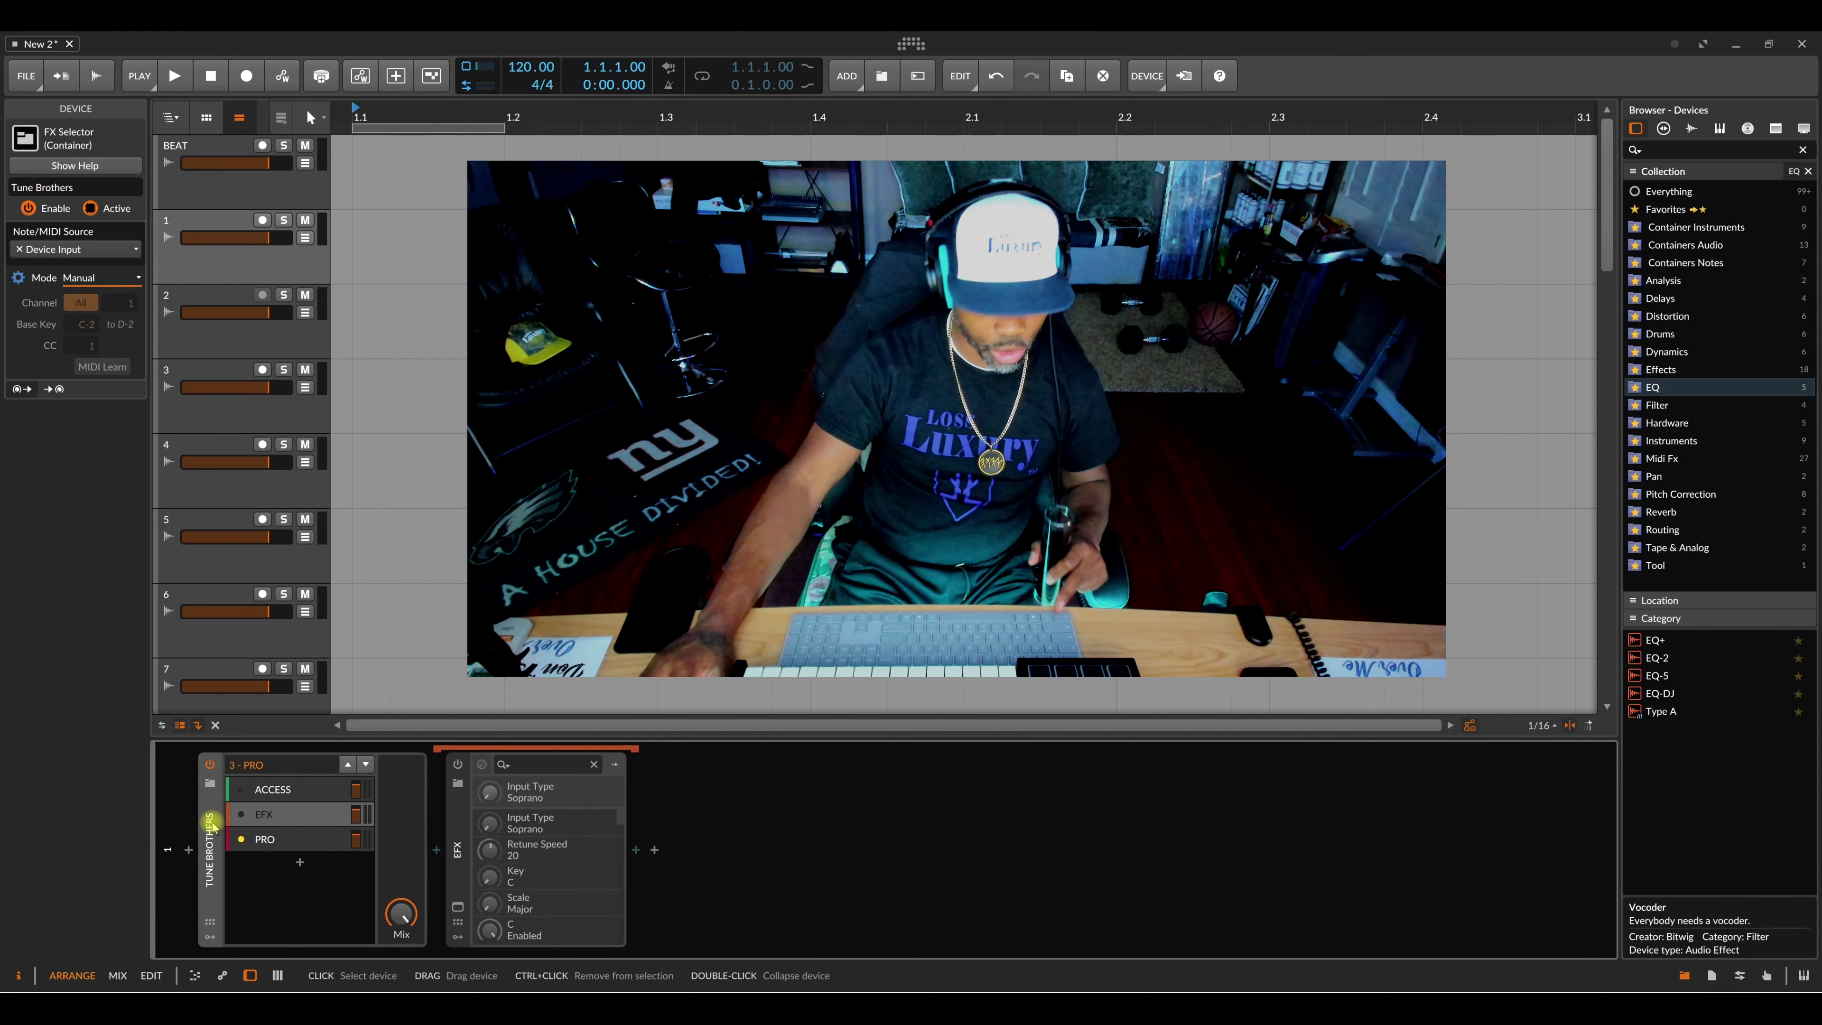
{"action": "left_click", "coordinate": [206, 348]}
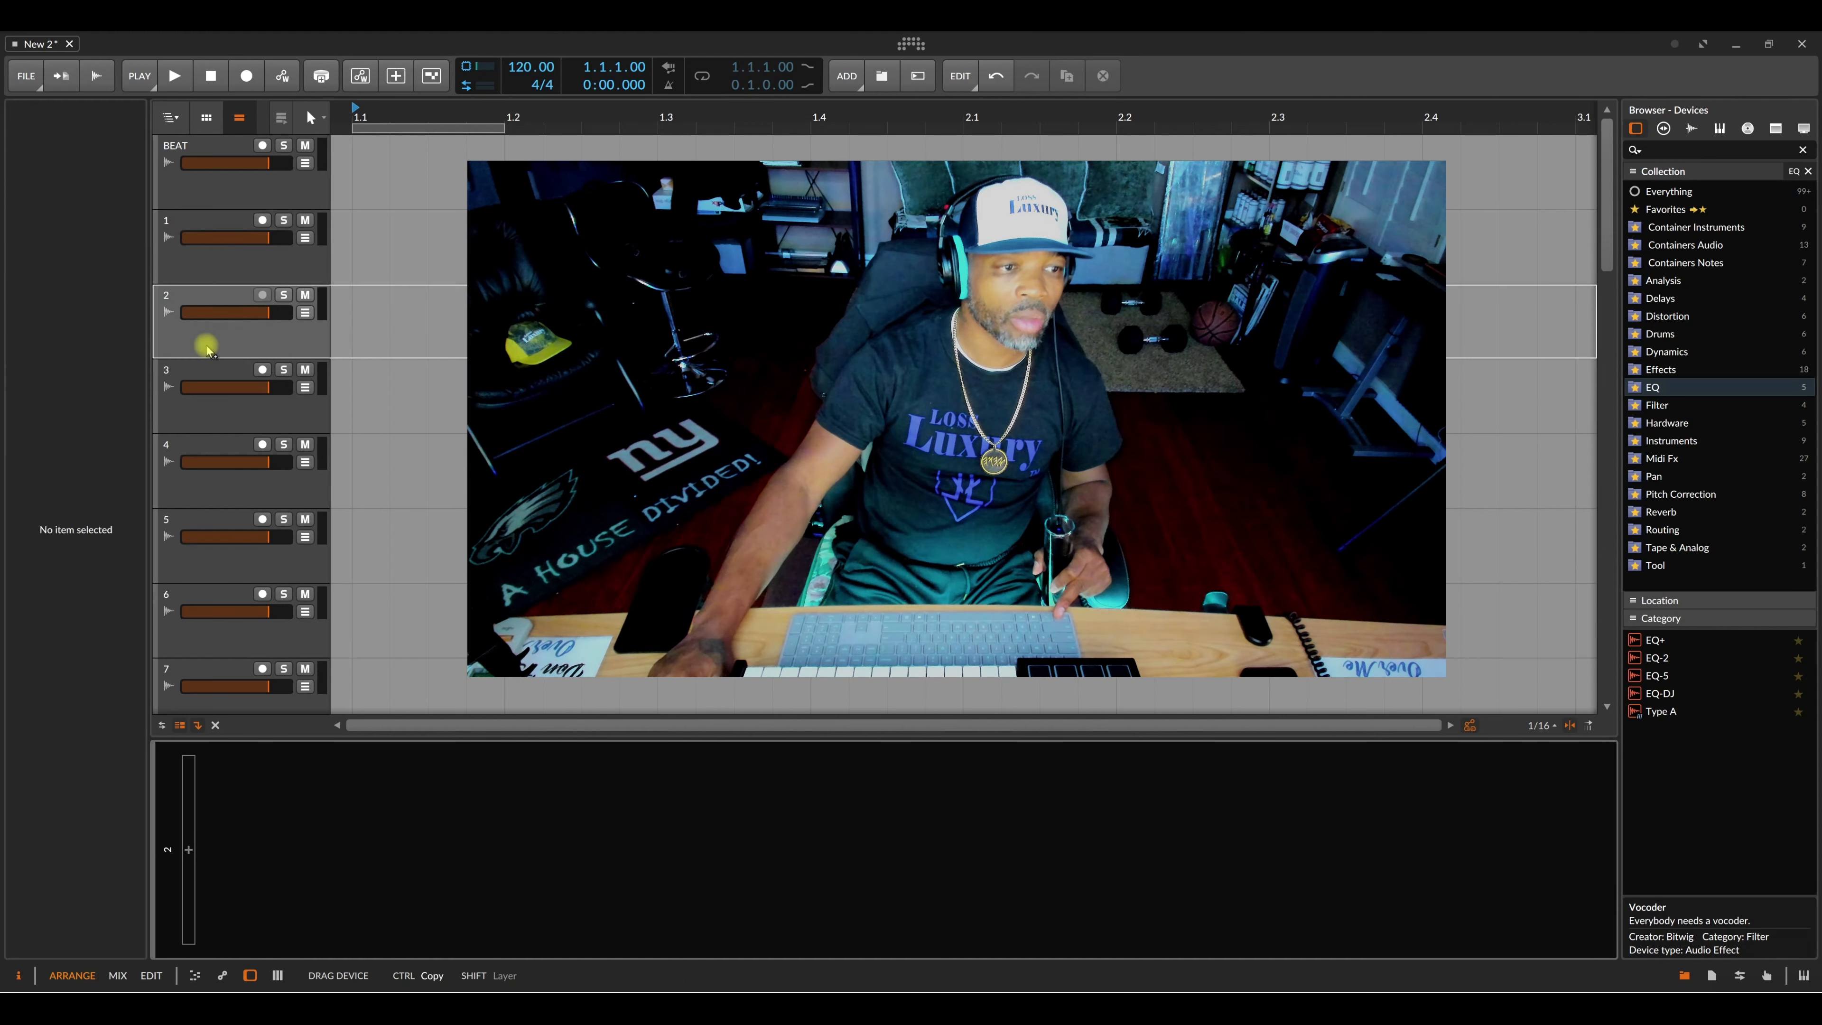
{"action": "key", "text": "ctrl+v"}
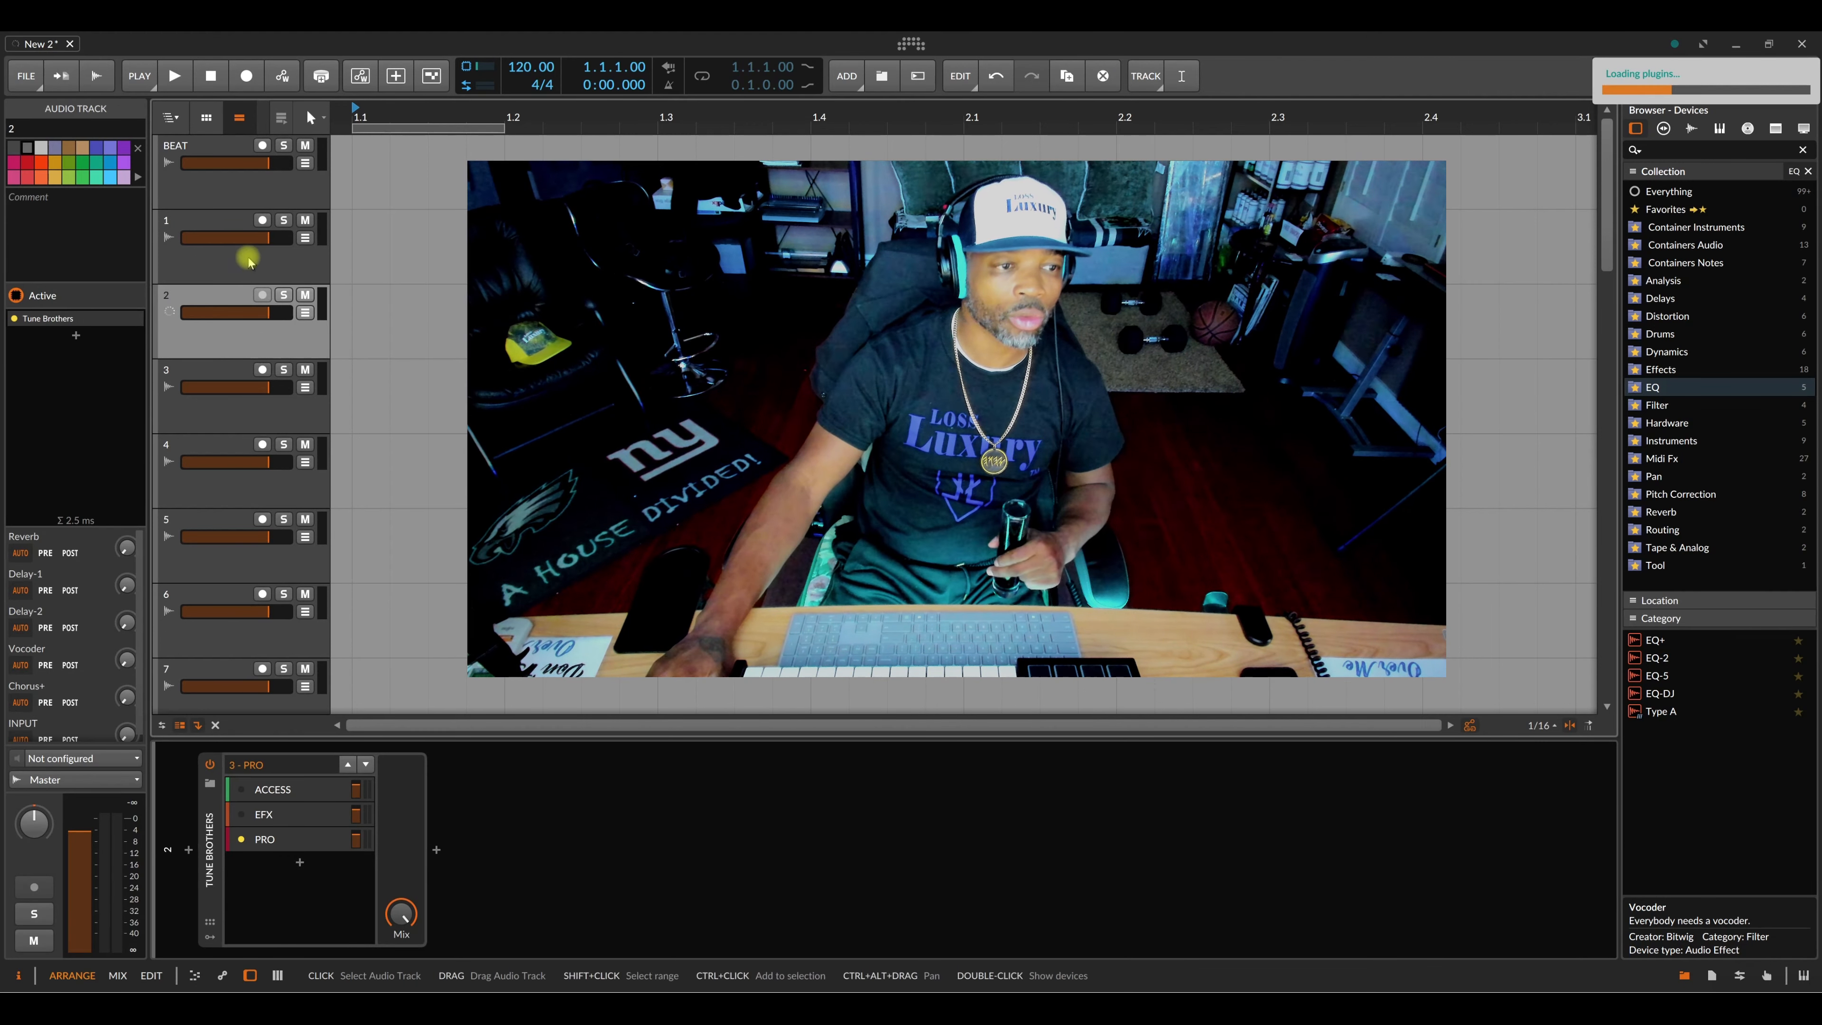
{"action": "left_click", "coordinate": [247, 260]}
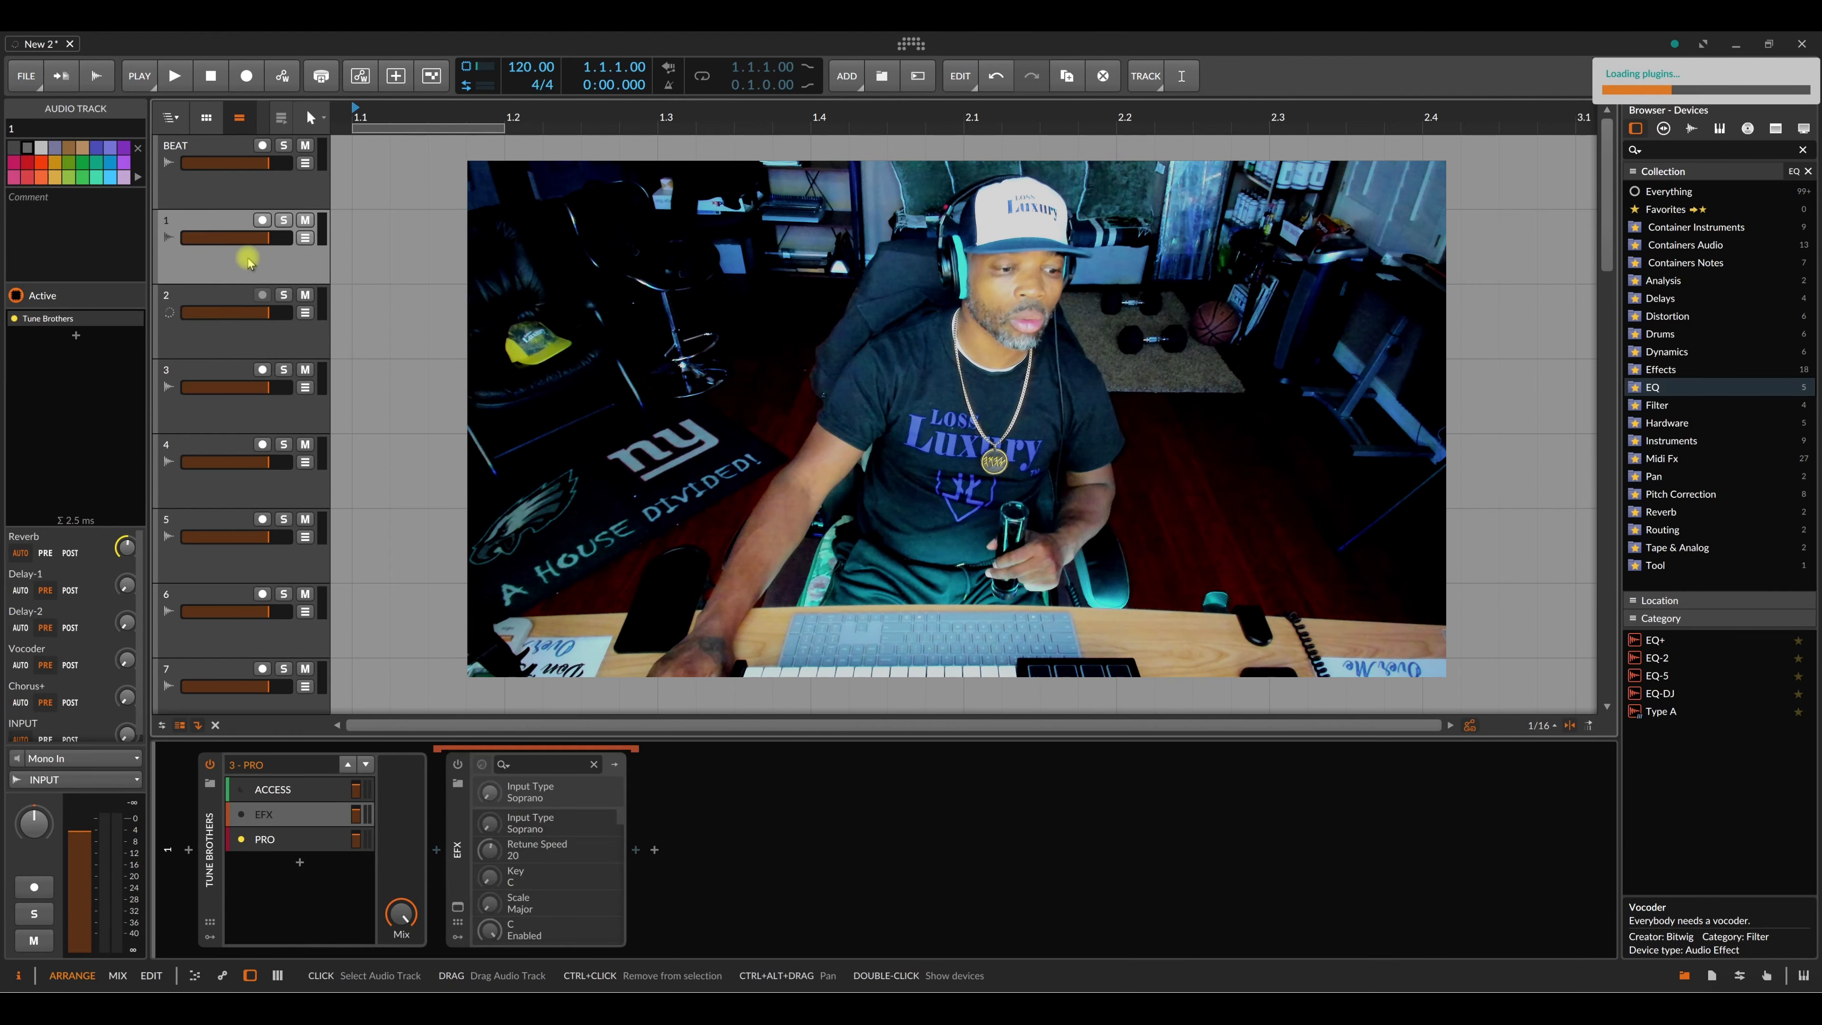
{"action": "left_click", "coordinate": [219, 352]}
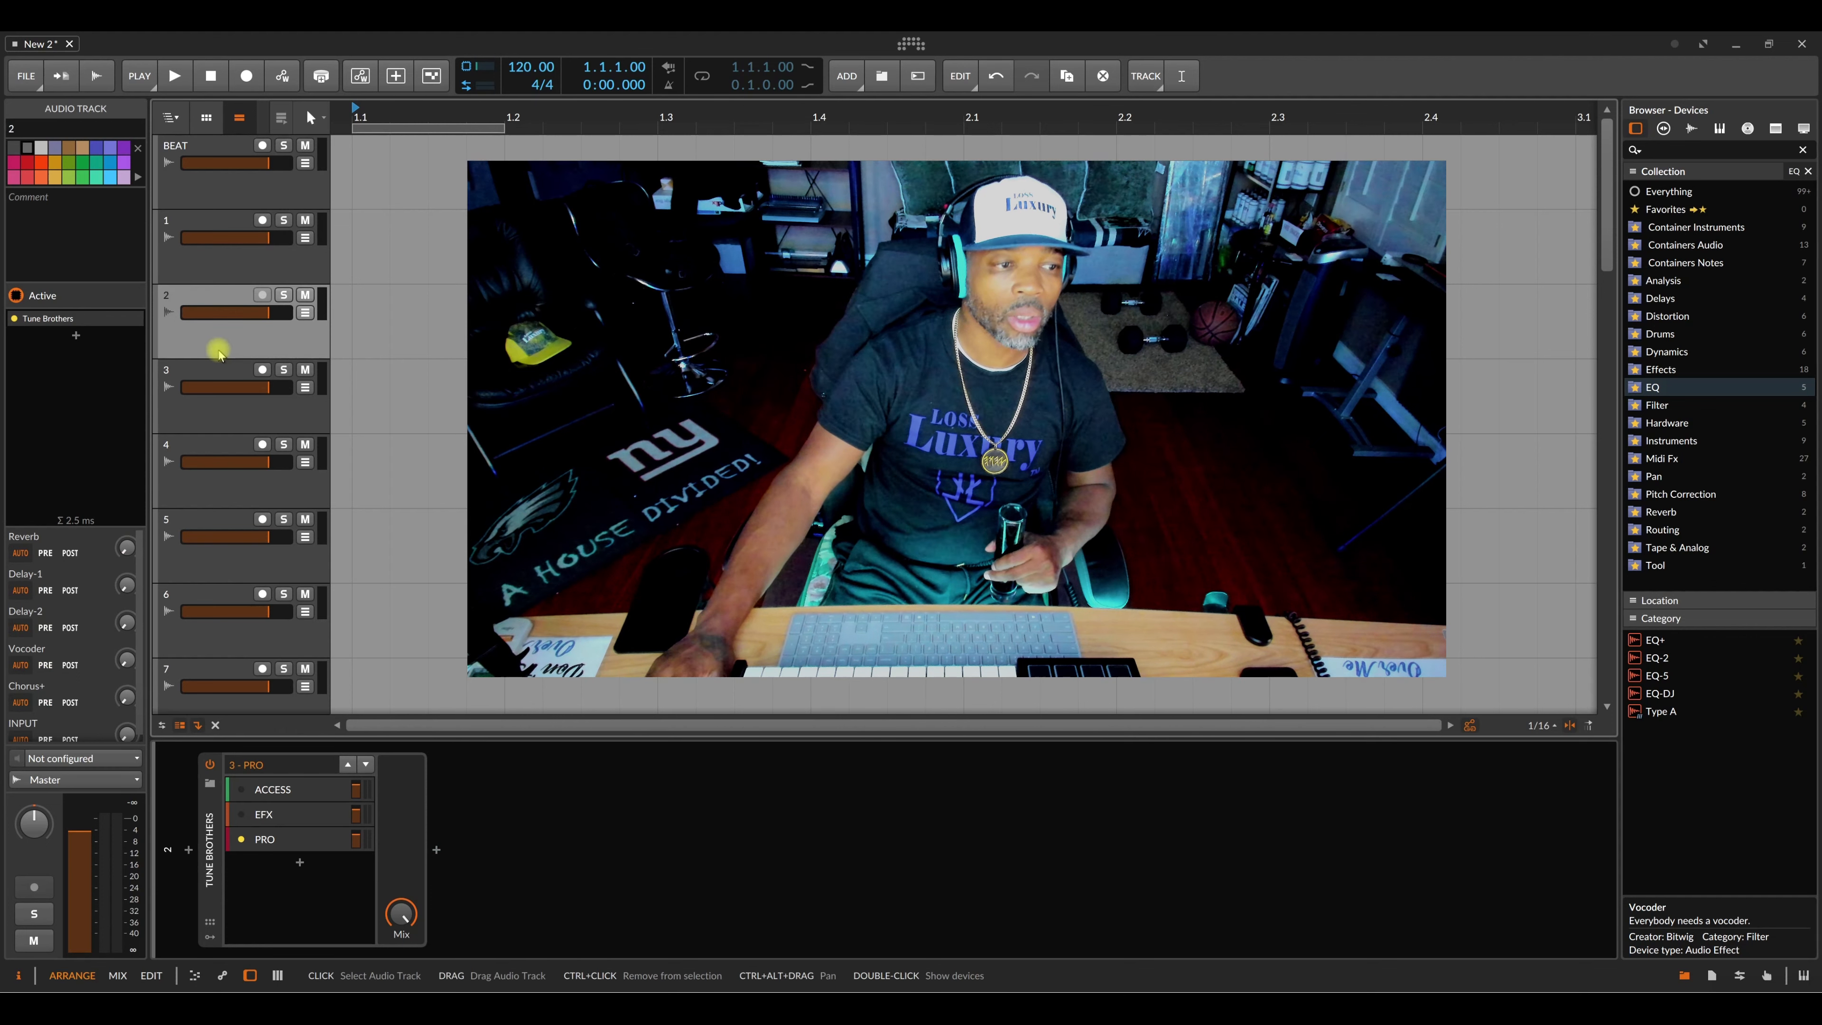
{"action": "right_click", "coordinate": [216, 802]}
{"action": "left_click", "coordinate": [400, 802]}
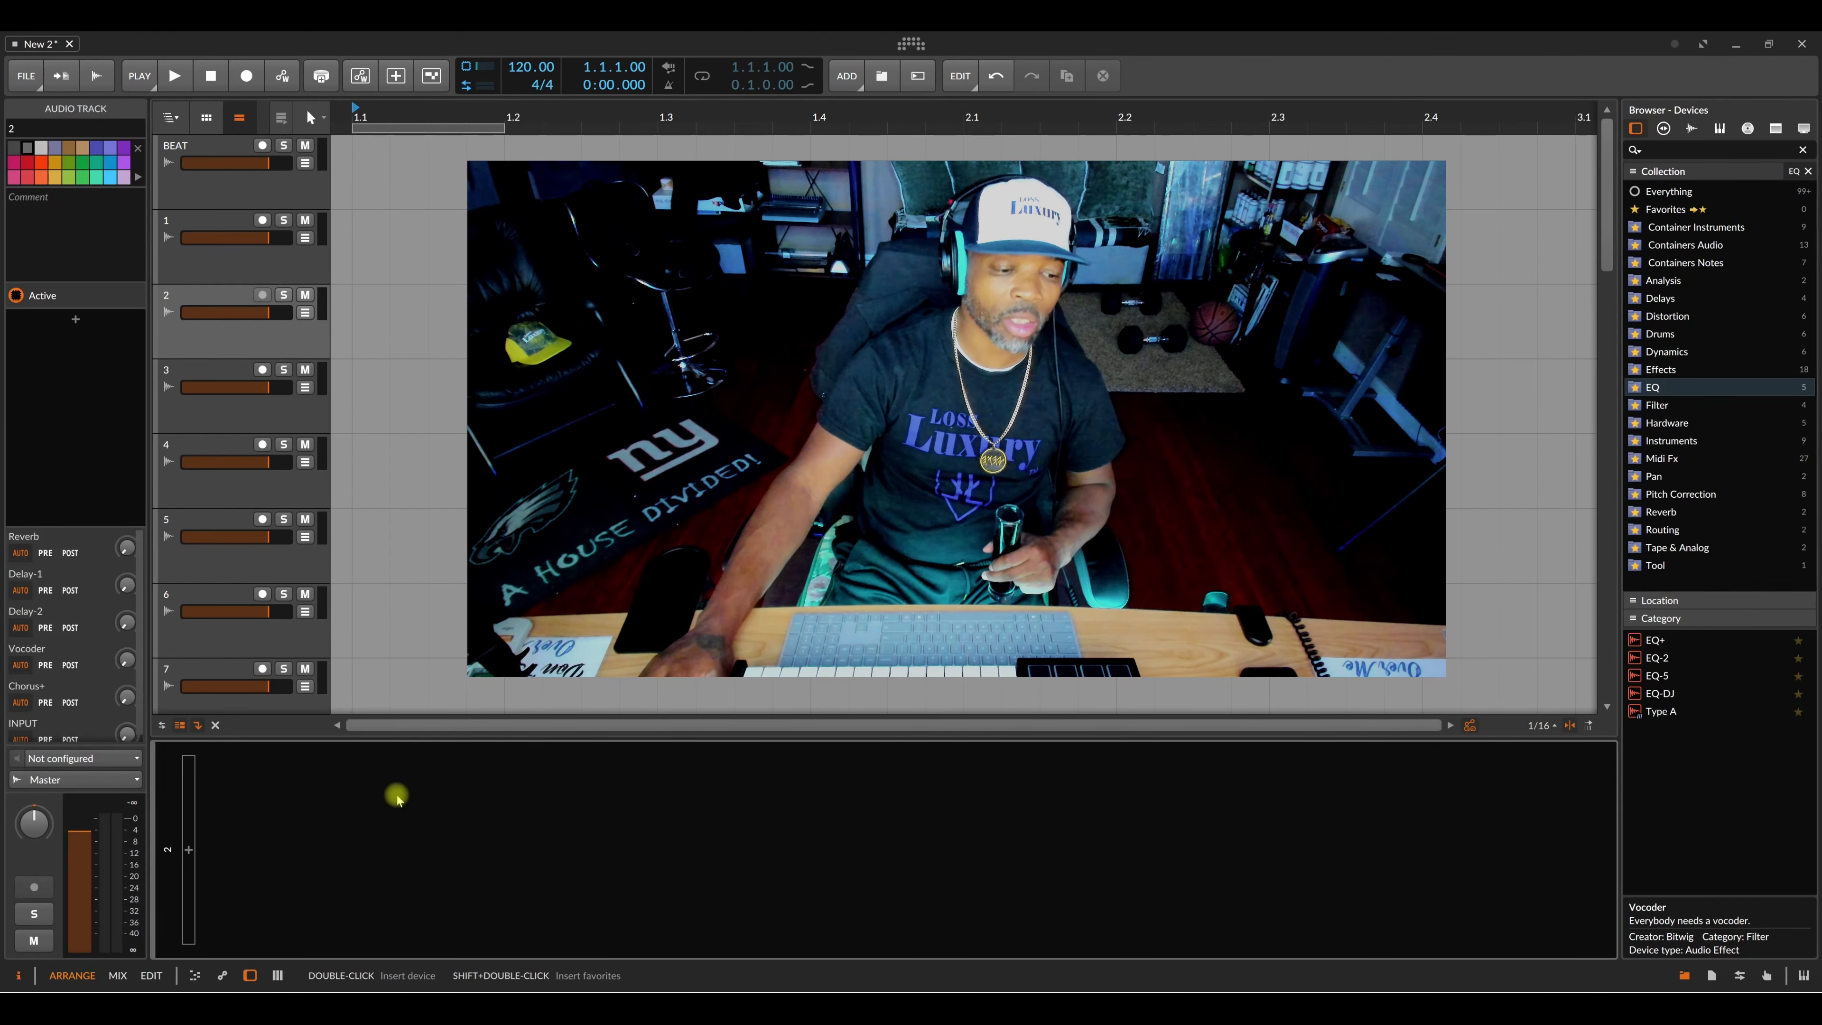
Step: Turn off the Tune Brothers device on track 1
{"action": "left_click", "coordinate": [210, 270]}
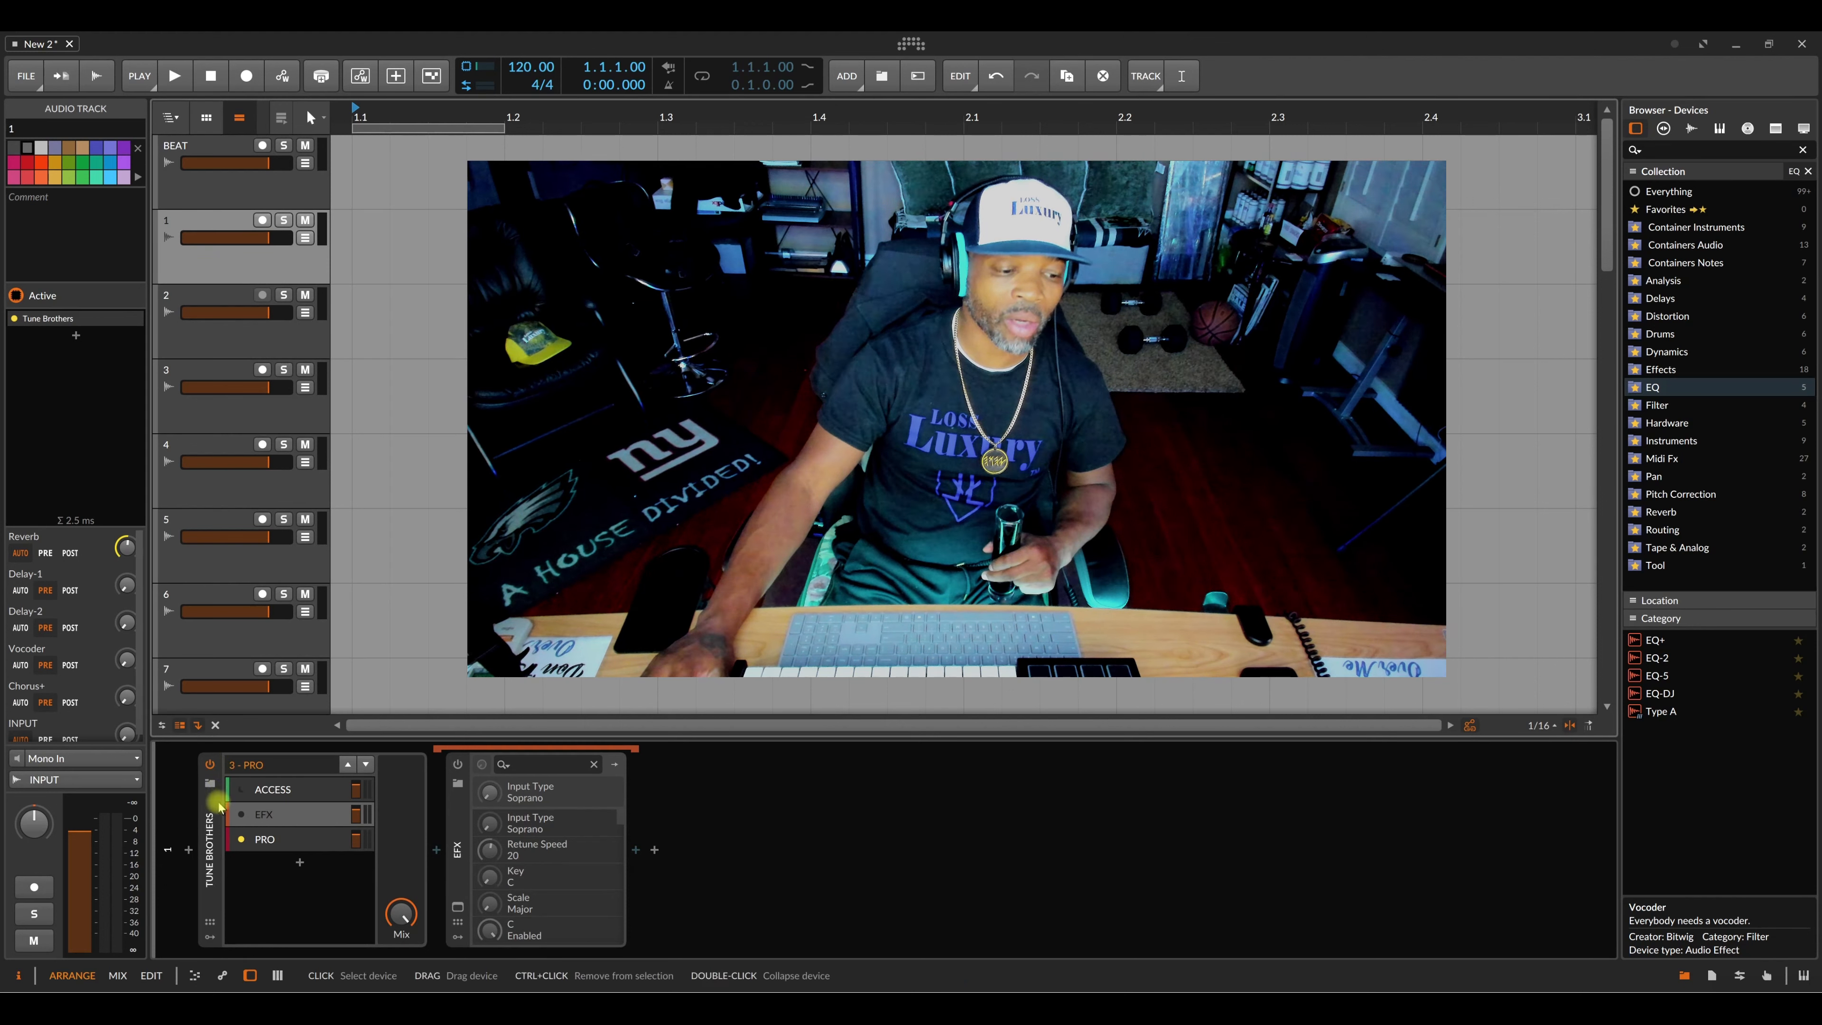
{"action": "left_click", "coordinate": [209, 763]}
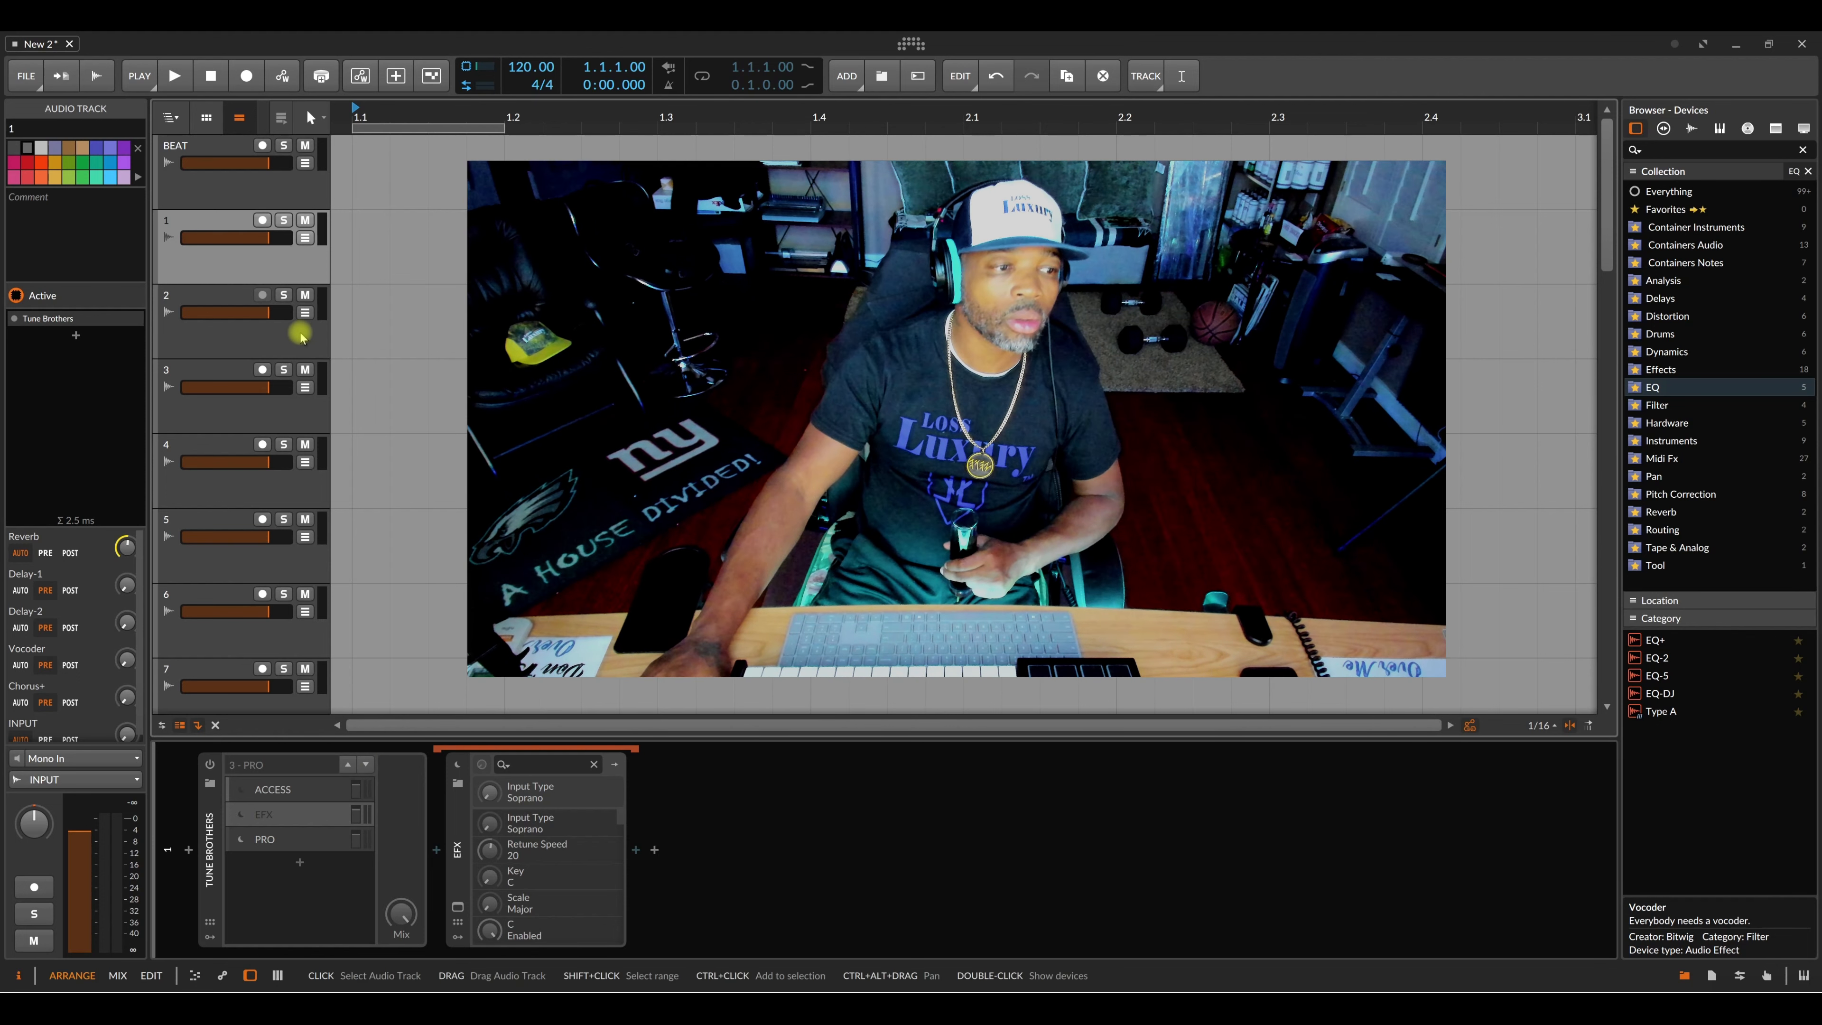
Step: Show the deactivated tracks in the track list and look through tracks 1, 2 and 3
{"action": "left_click", "coordinate": [230, 188]}
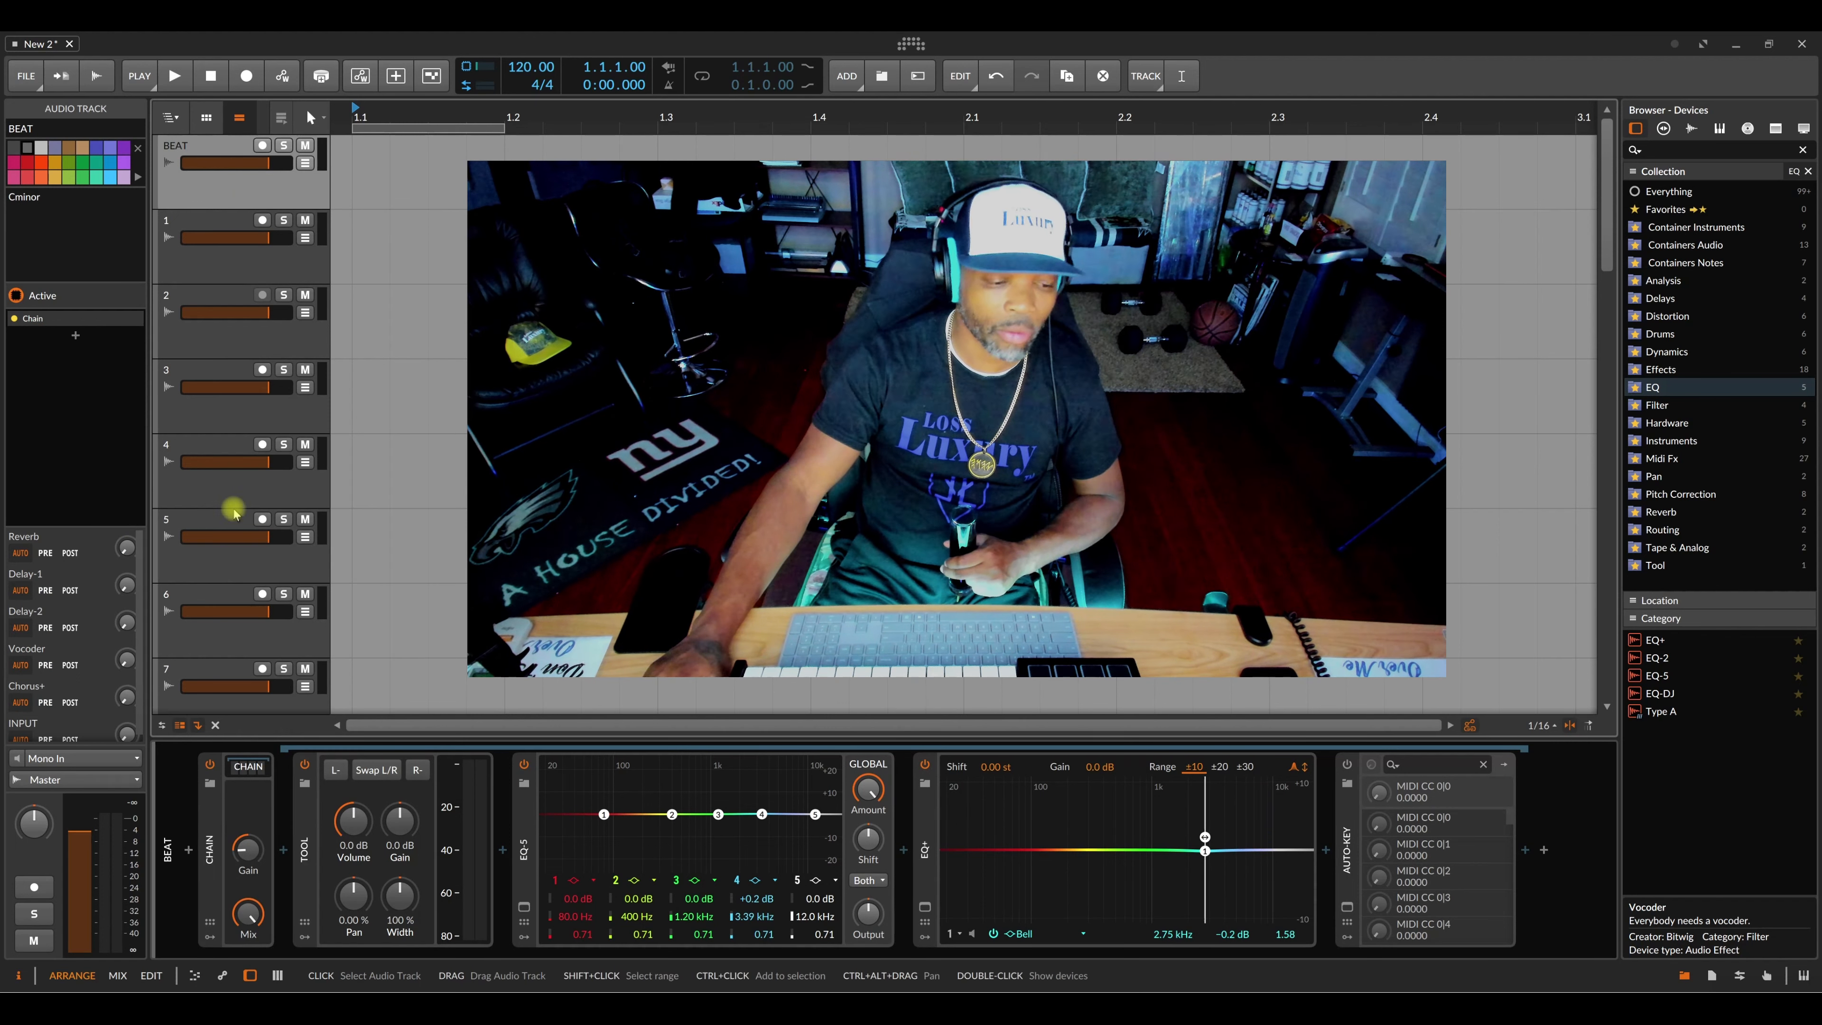
{"action": "left_click", "coordinate": [214, 727]}
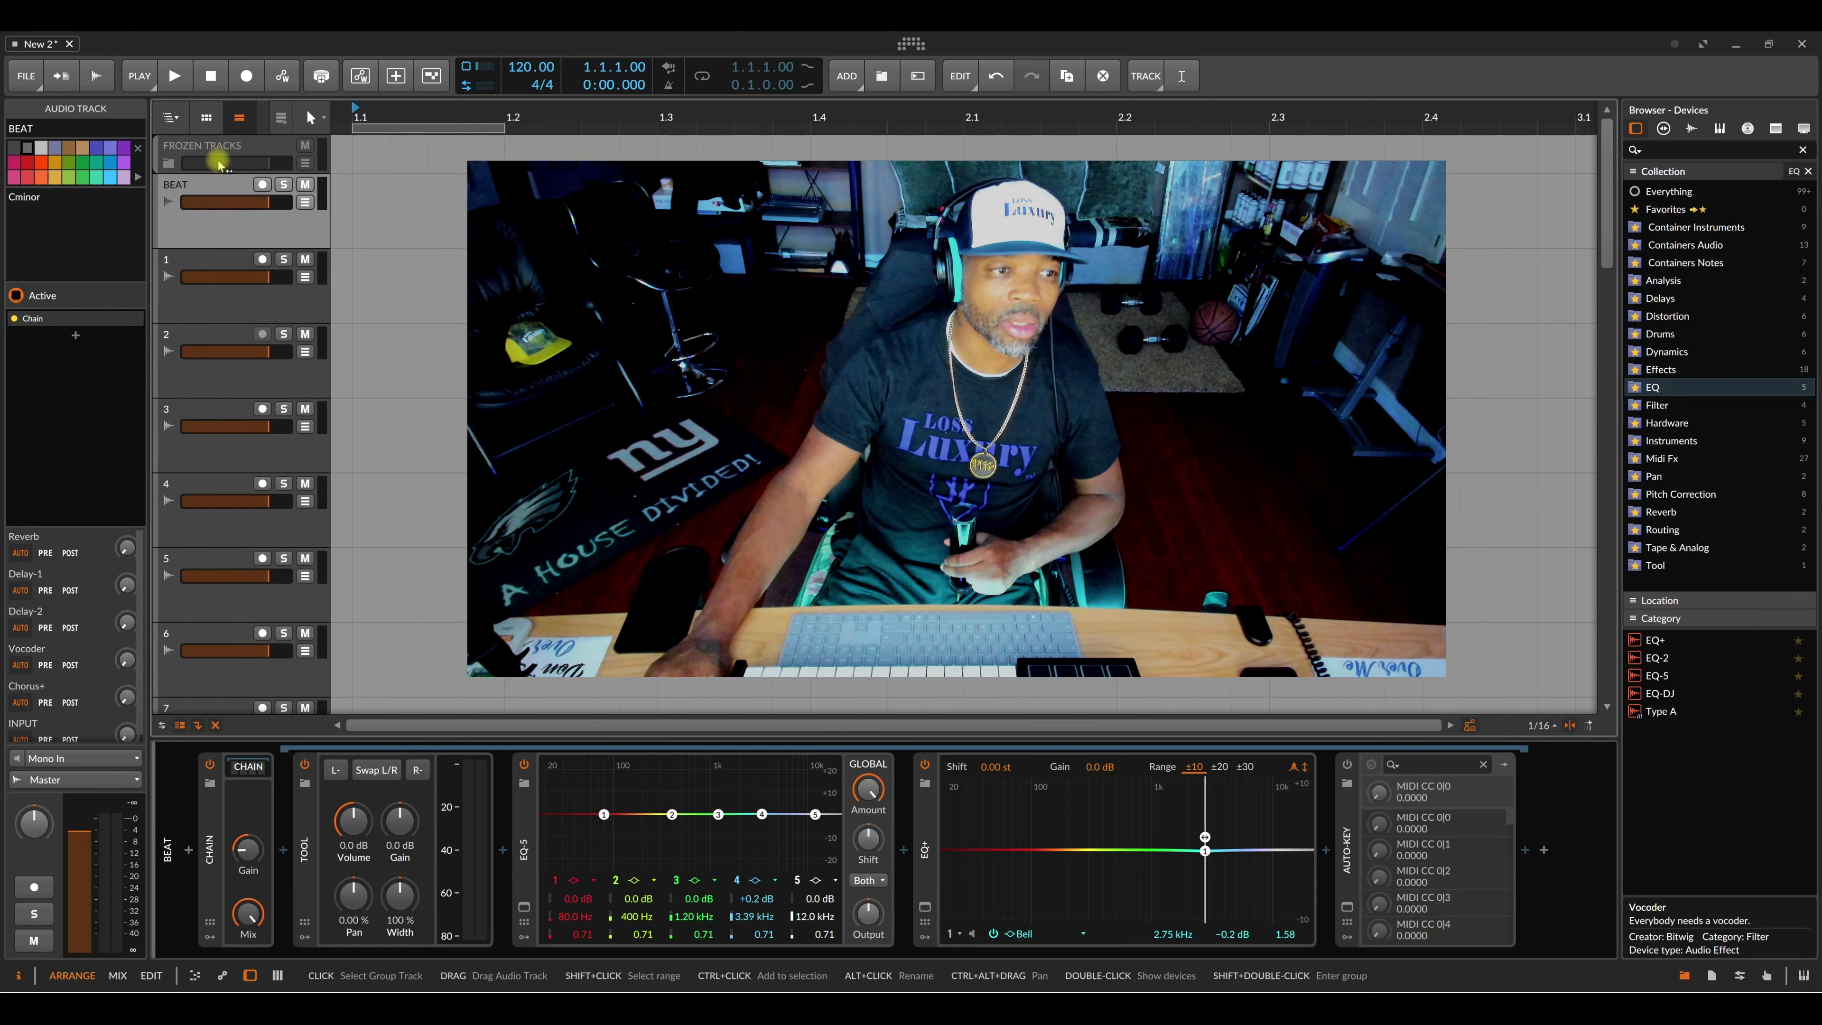
{"action": "left_click", "coordinate": [237, 305]}
{"action": "left_click", "coordinate": [235, 375]}
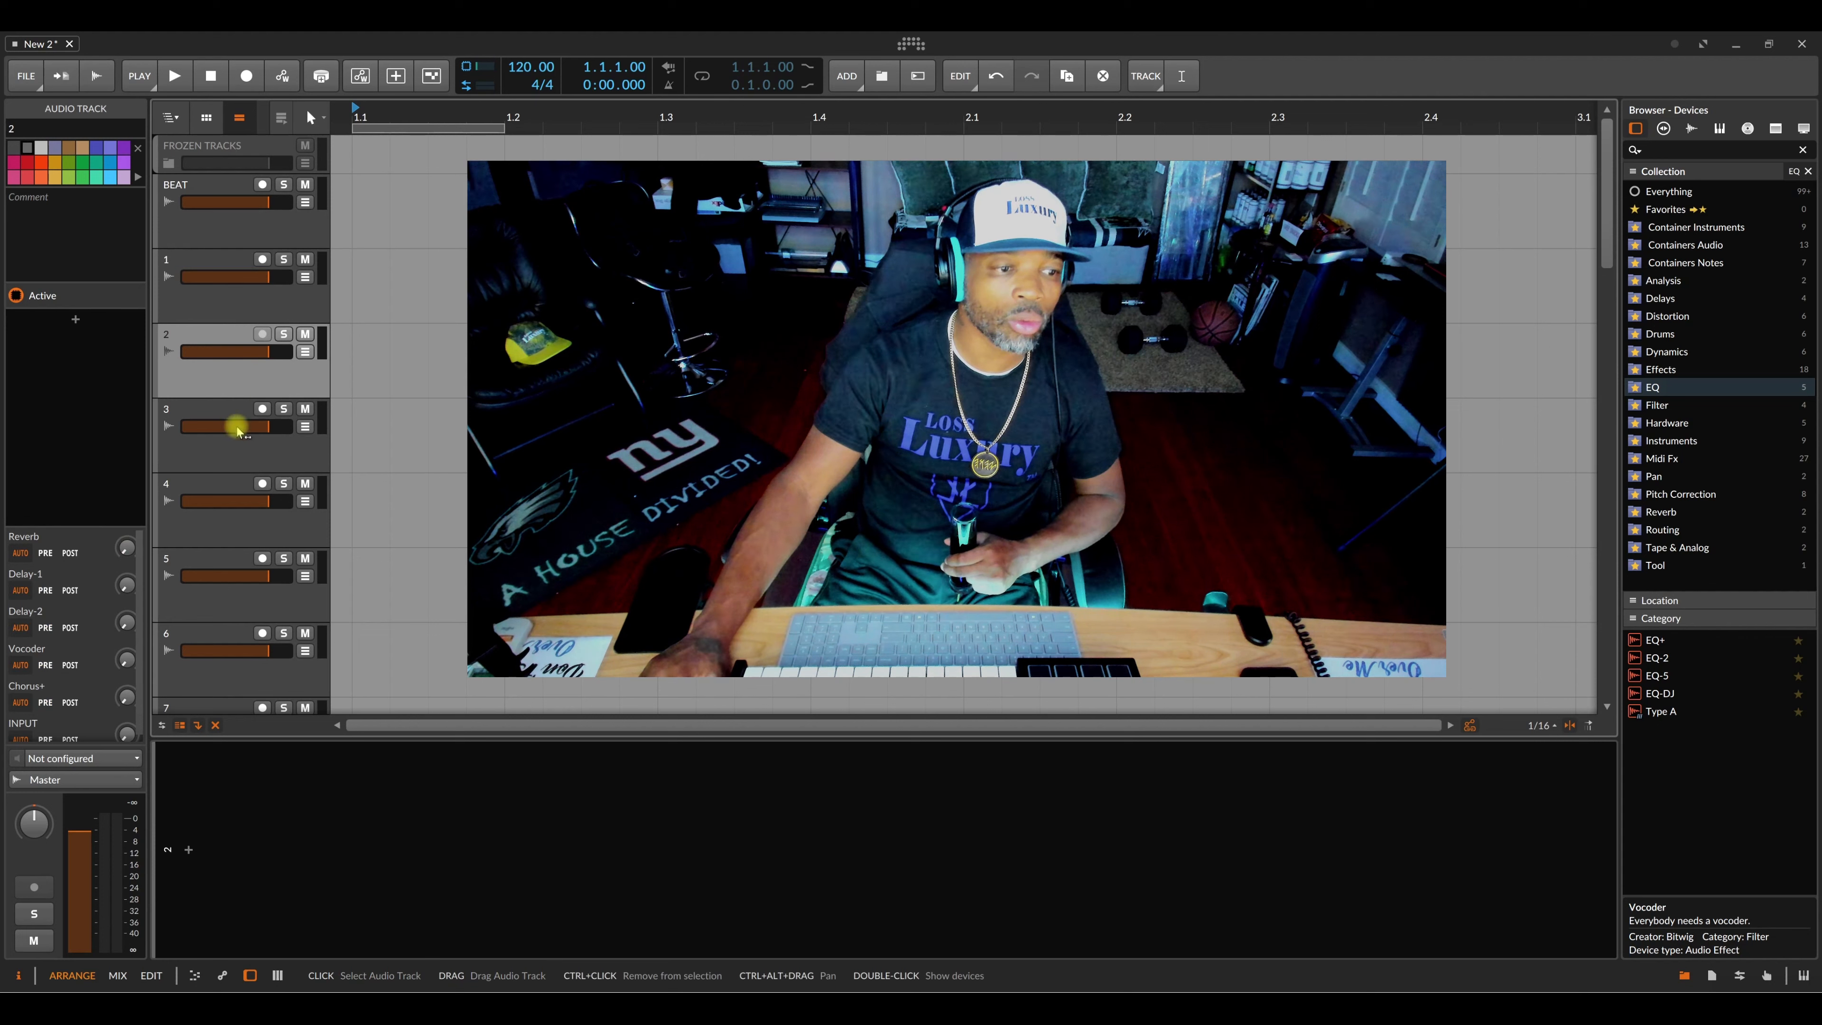
{"action": "left_click", "coordinate": [236, 441]}
{"action": "left_click", "coordinate": [229, 380]}
{"action": "left_click", "coordinate": [259, 305]}
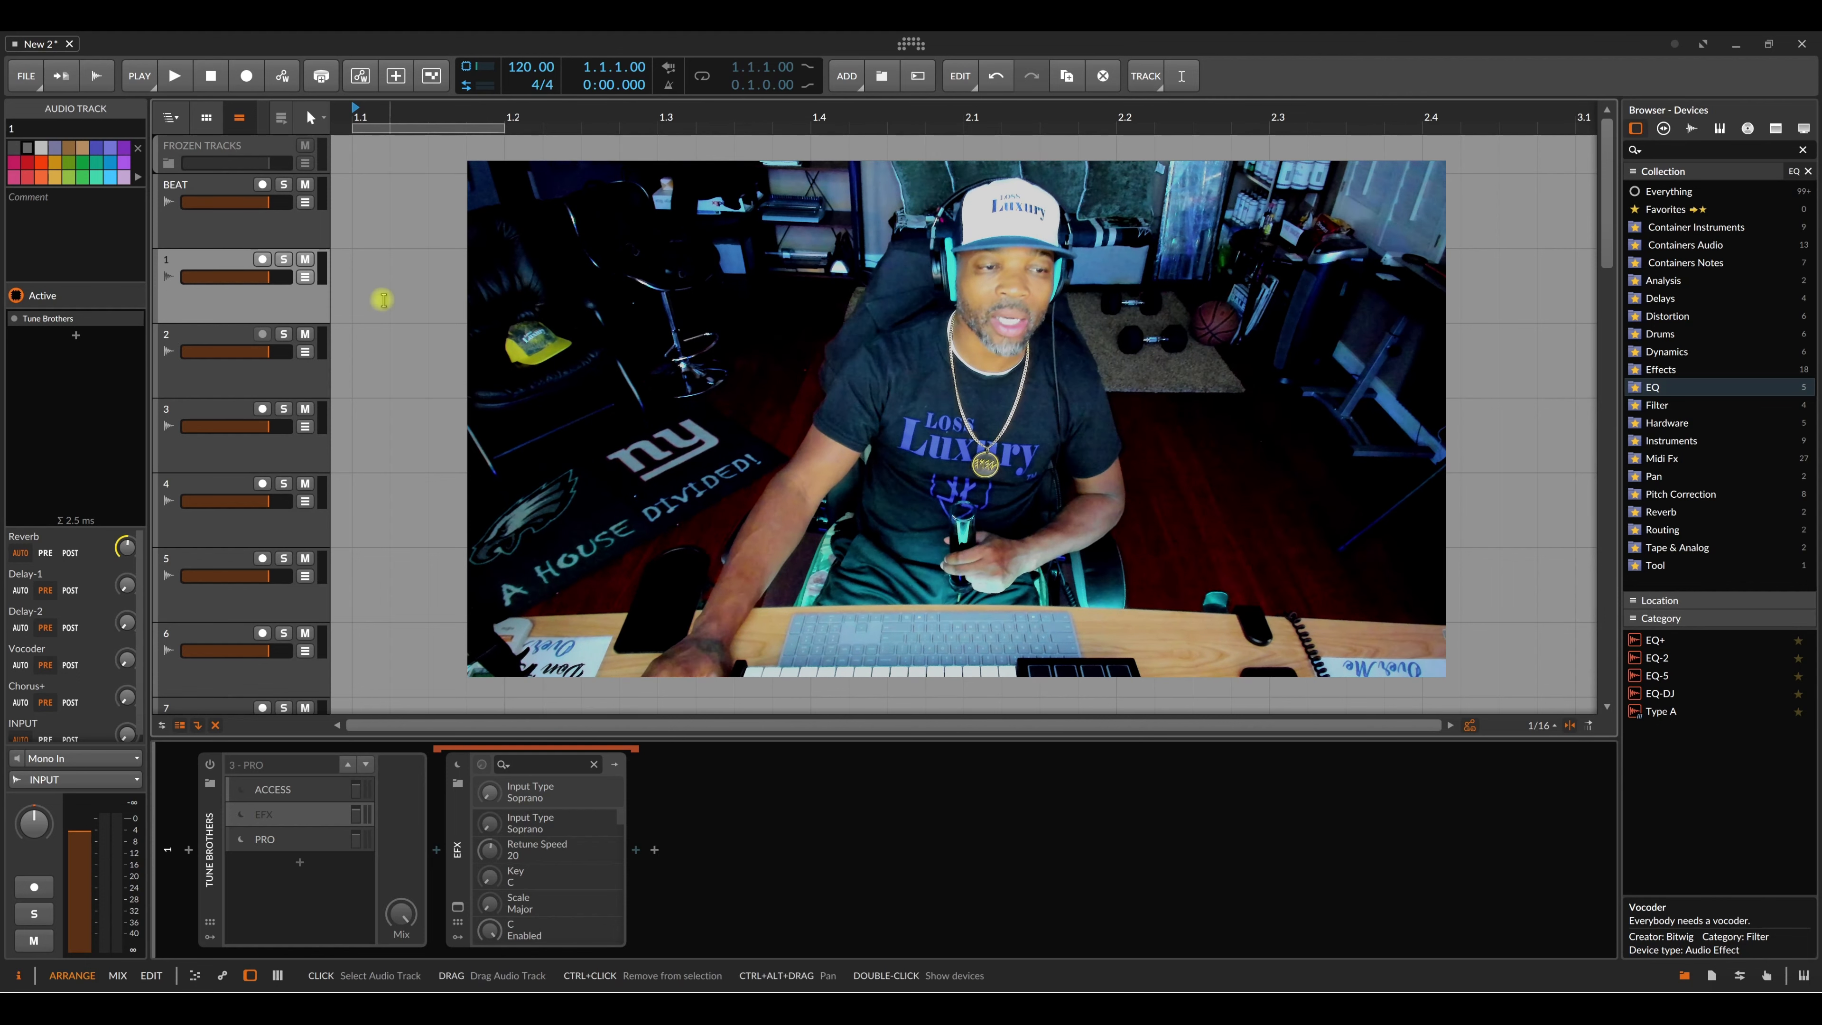
Step: Move track 1 into the deactivated FROZEN TRACKS group
{"action": "right_click", "coordinate": [251, 297]}
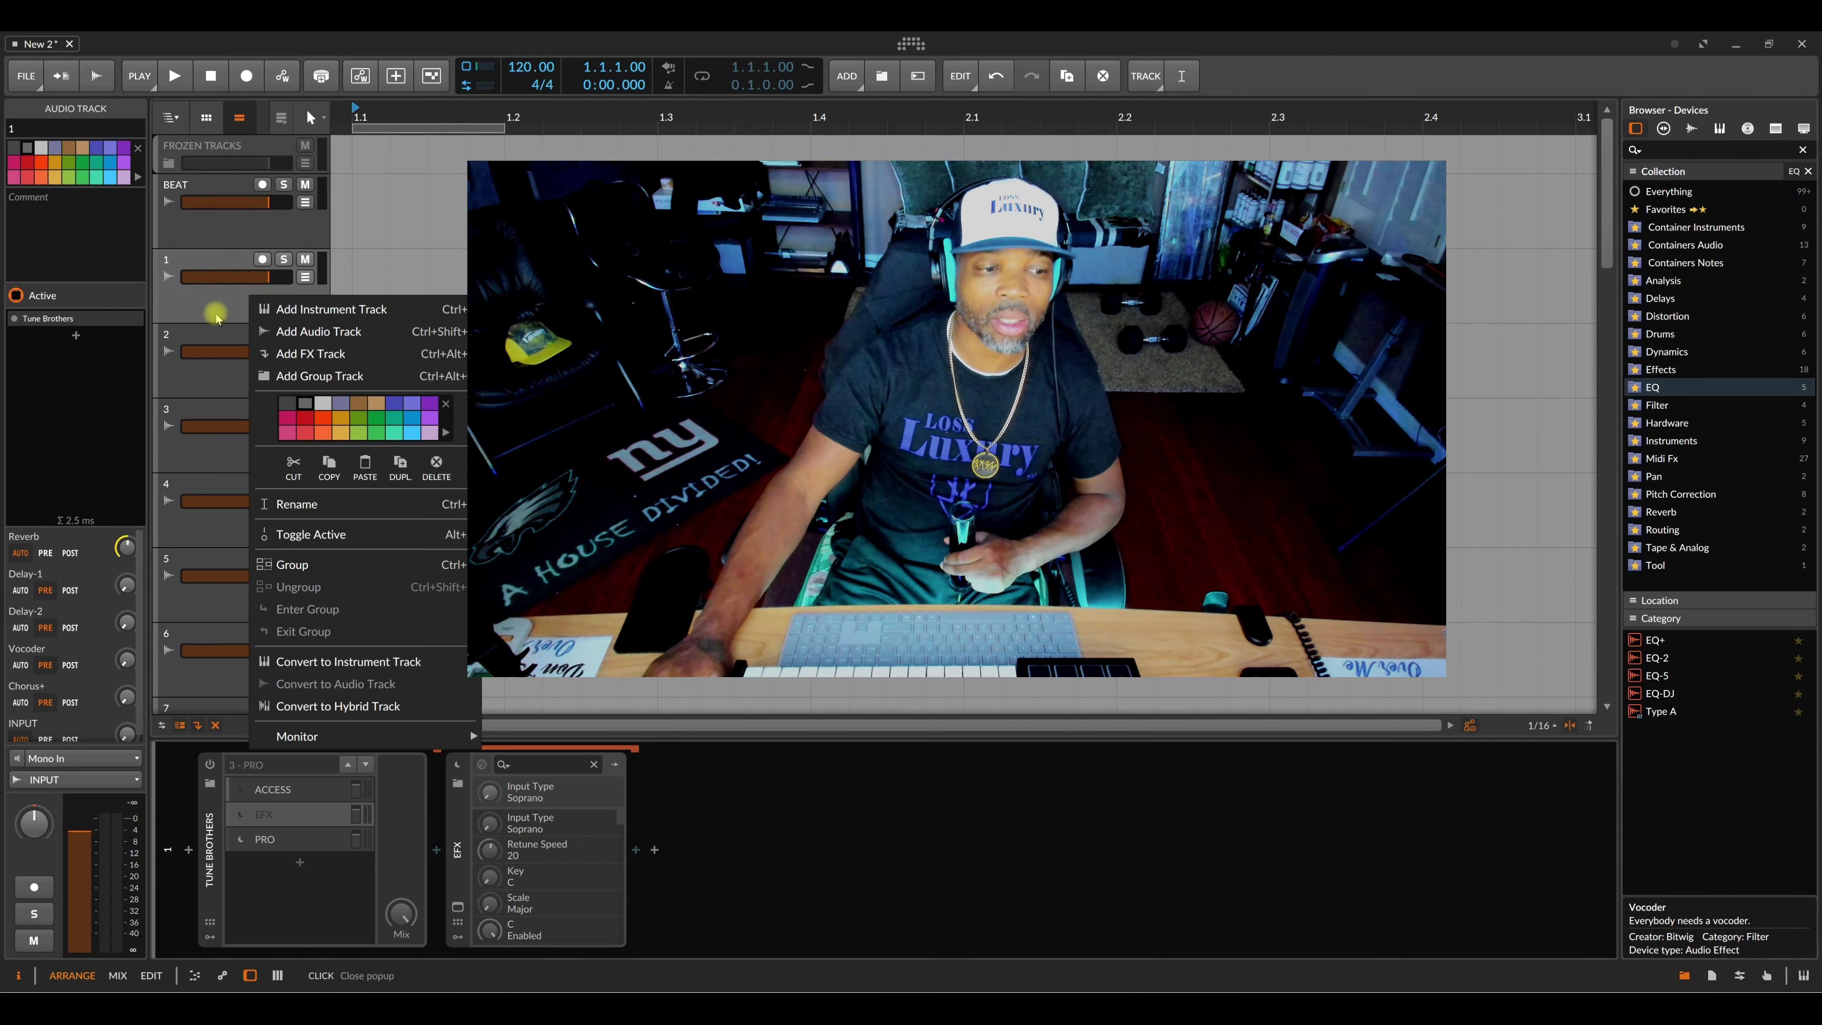
{"action": "left_click", "coordinate": [193, 309]}
{"action": "left_click_drag", "start_coordinate": [203, 297], "coordinate": [208, 156]}
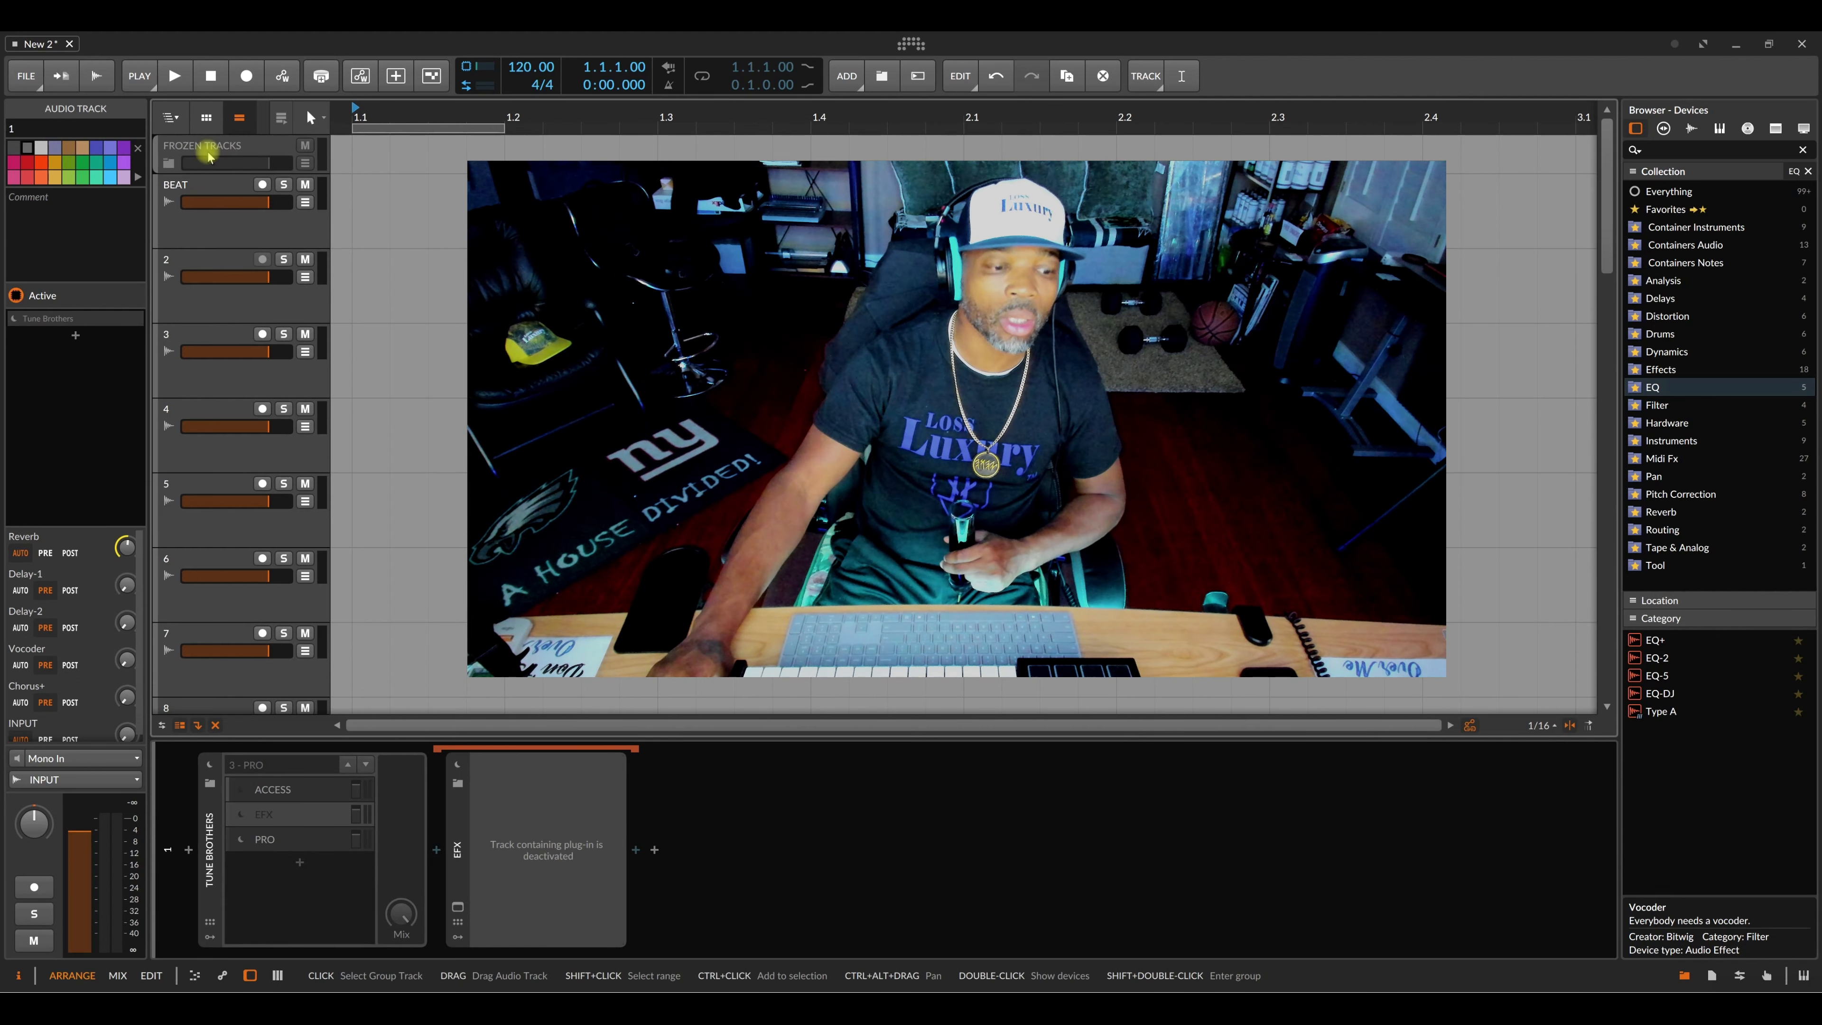
Step: Unfold the FROZEN TRACKS group to view track 1 inside it and fold the group again
{"action": "left_click", "coordinate": [223, 145]}
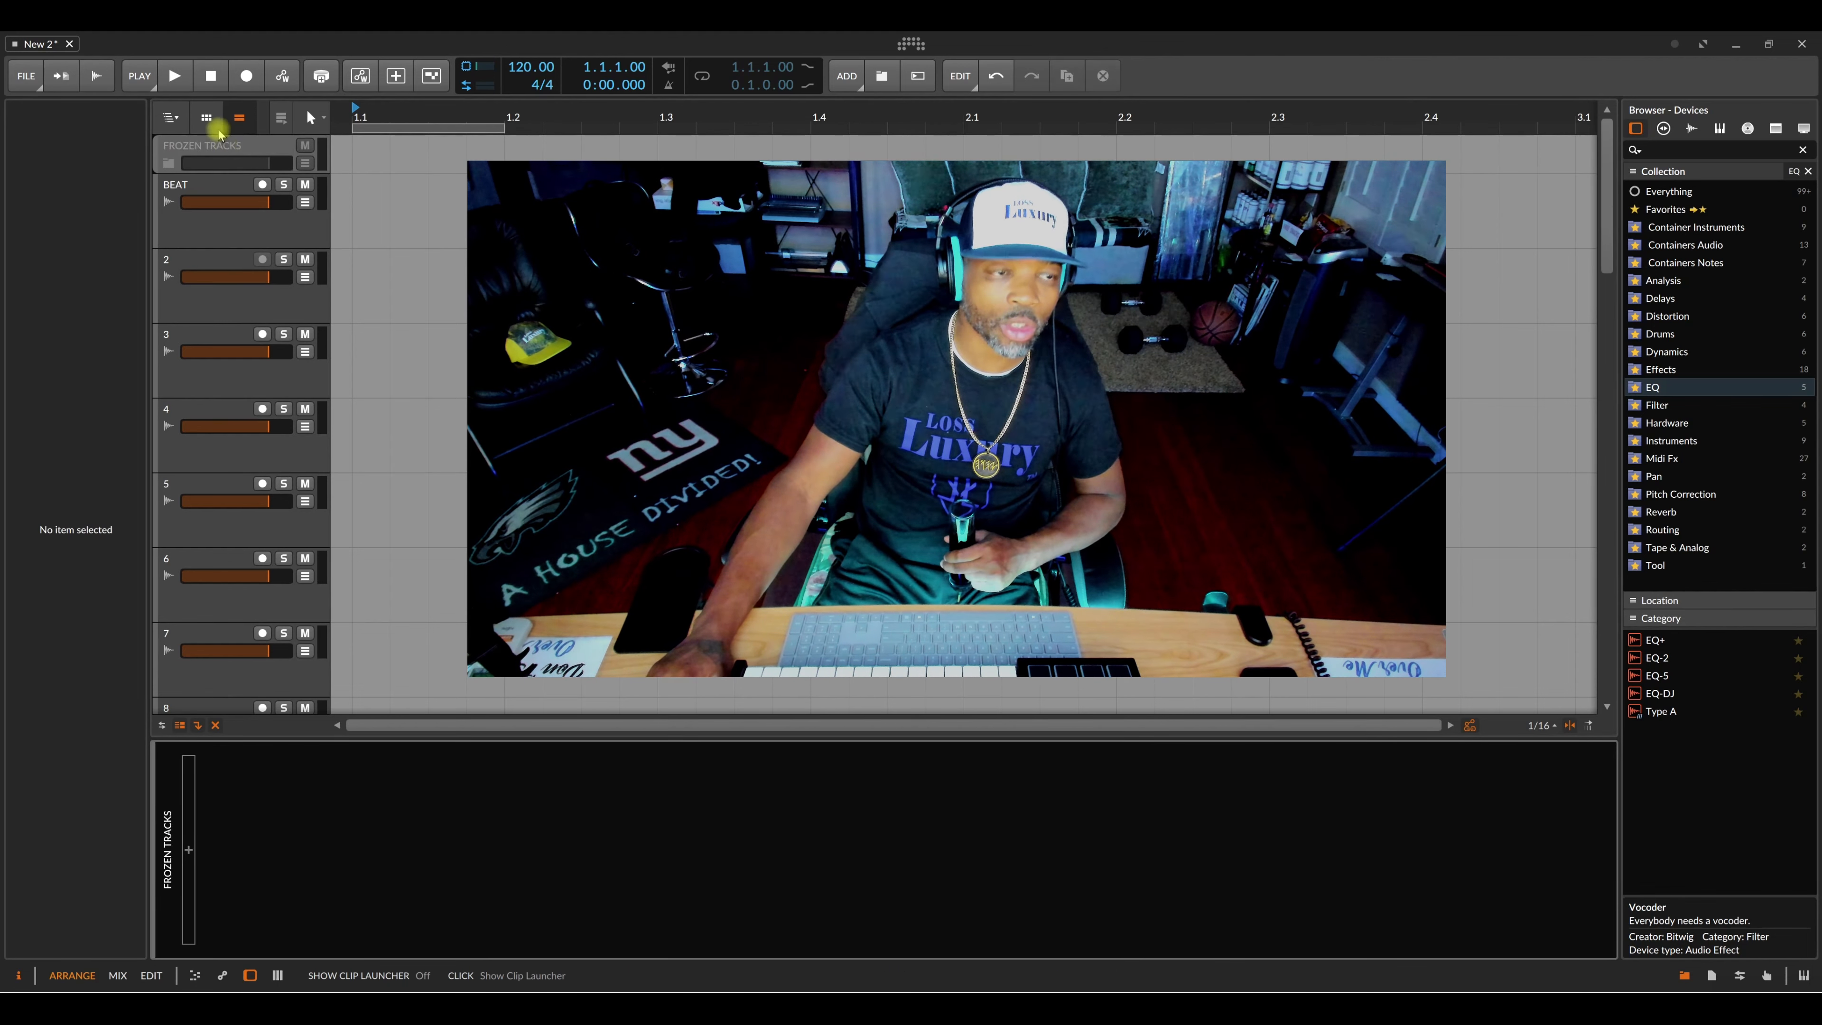
{"action": "left_click", "coordinate": [206, 119]}
{"action": "left_click", "coordinate": [220, 147]}
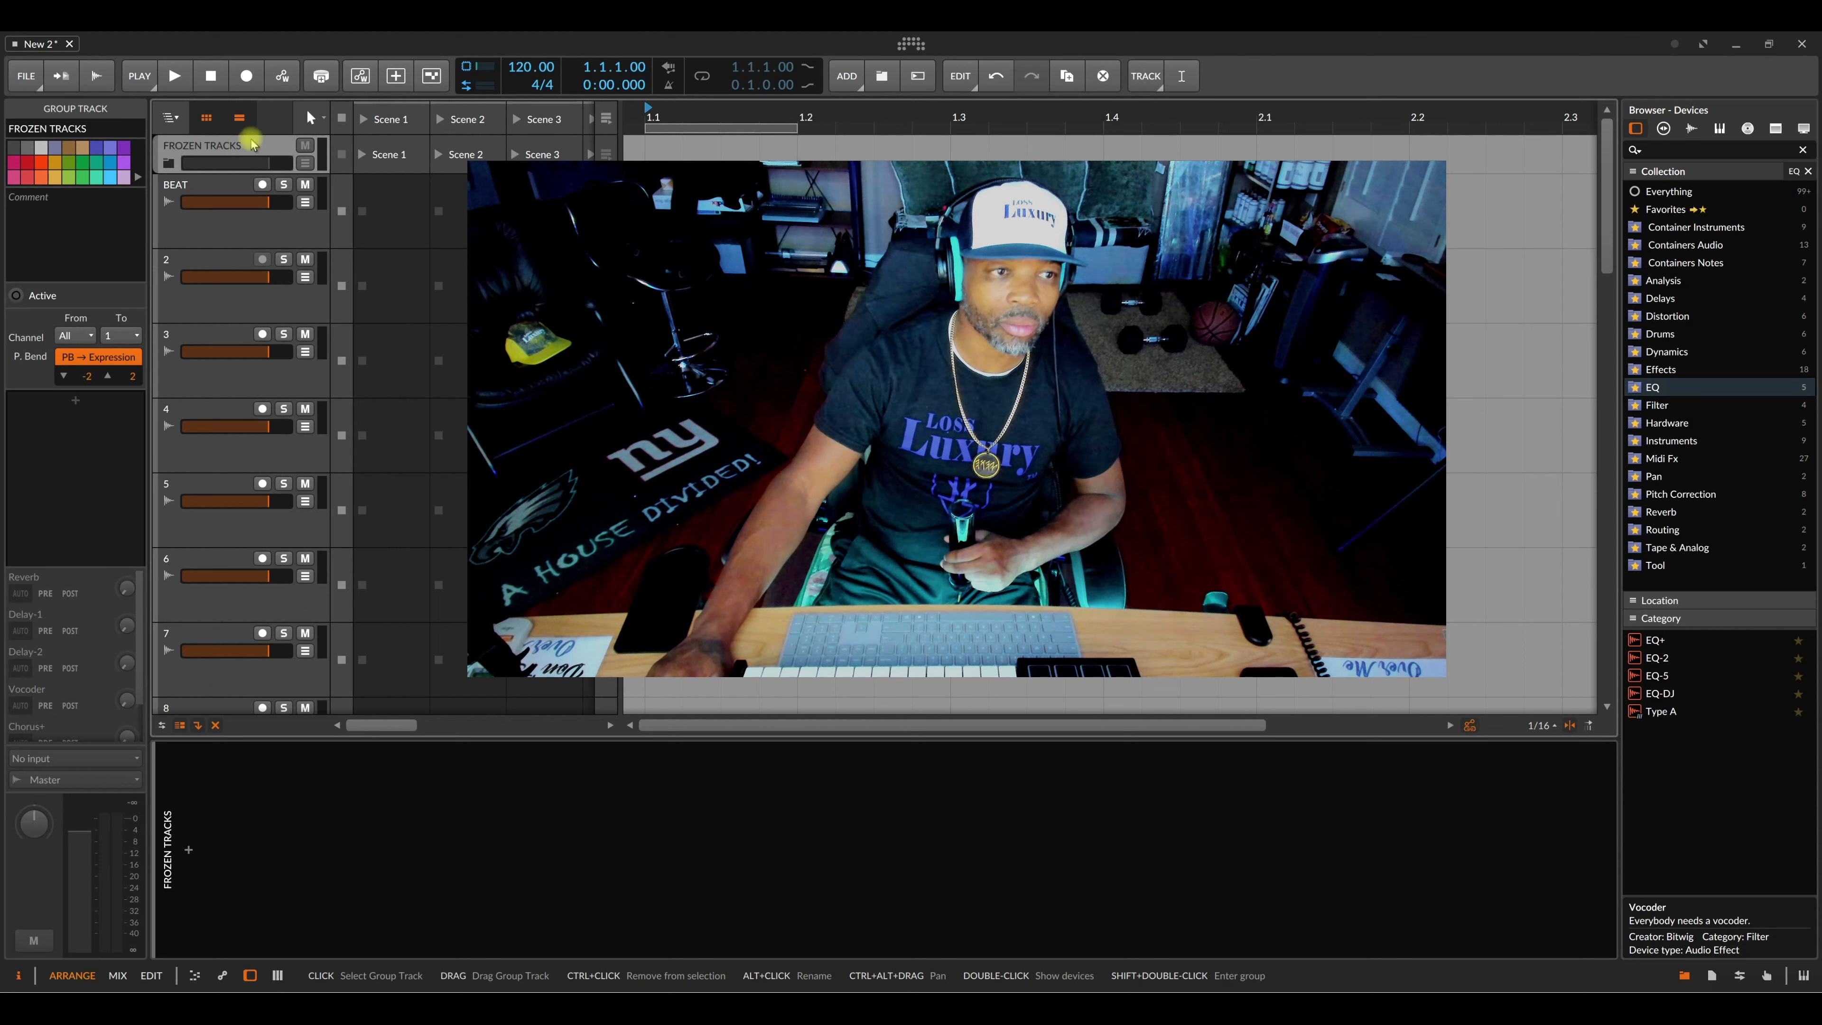
{"action": "left_click", "coordinate": [206, 119]}
{"action": "left_click", "coordinate": [229, 151]}
{"action": "left_click", "coordinate": [230, 151]}
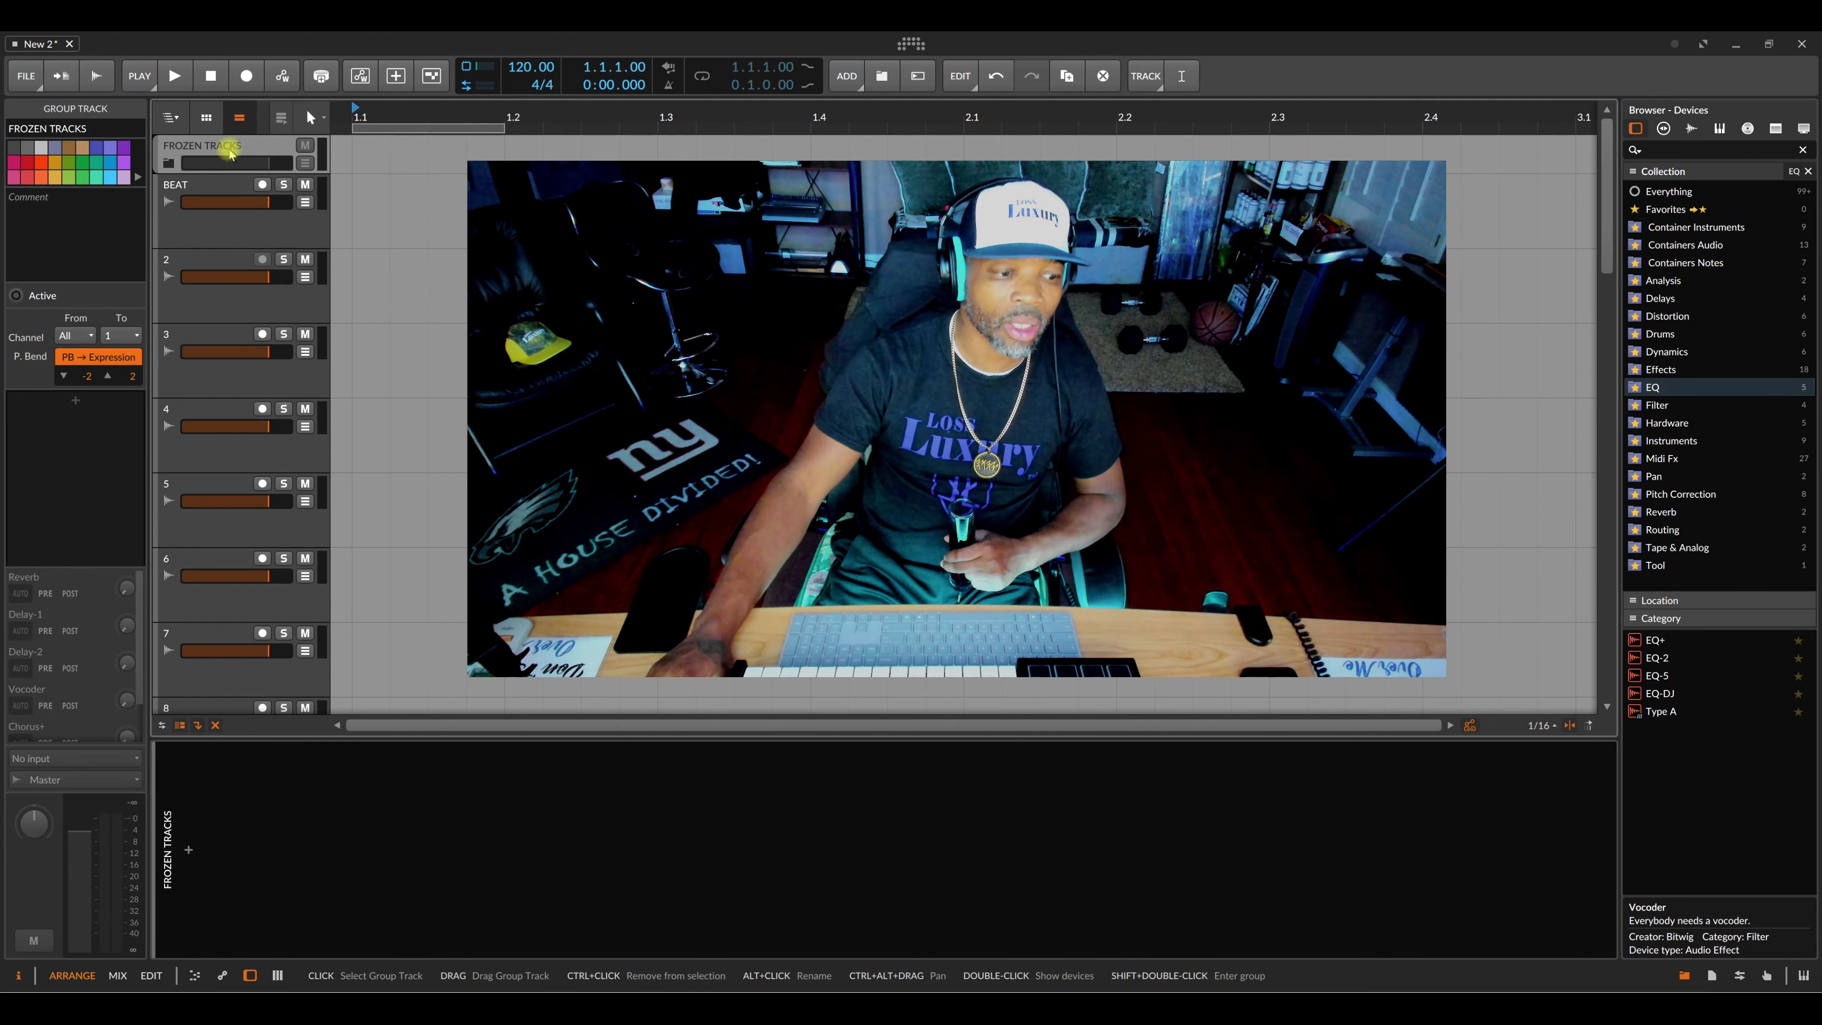
{"action": "left_click", "coordinate": [169, 163]}
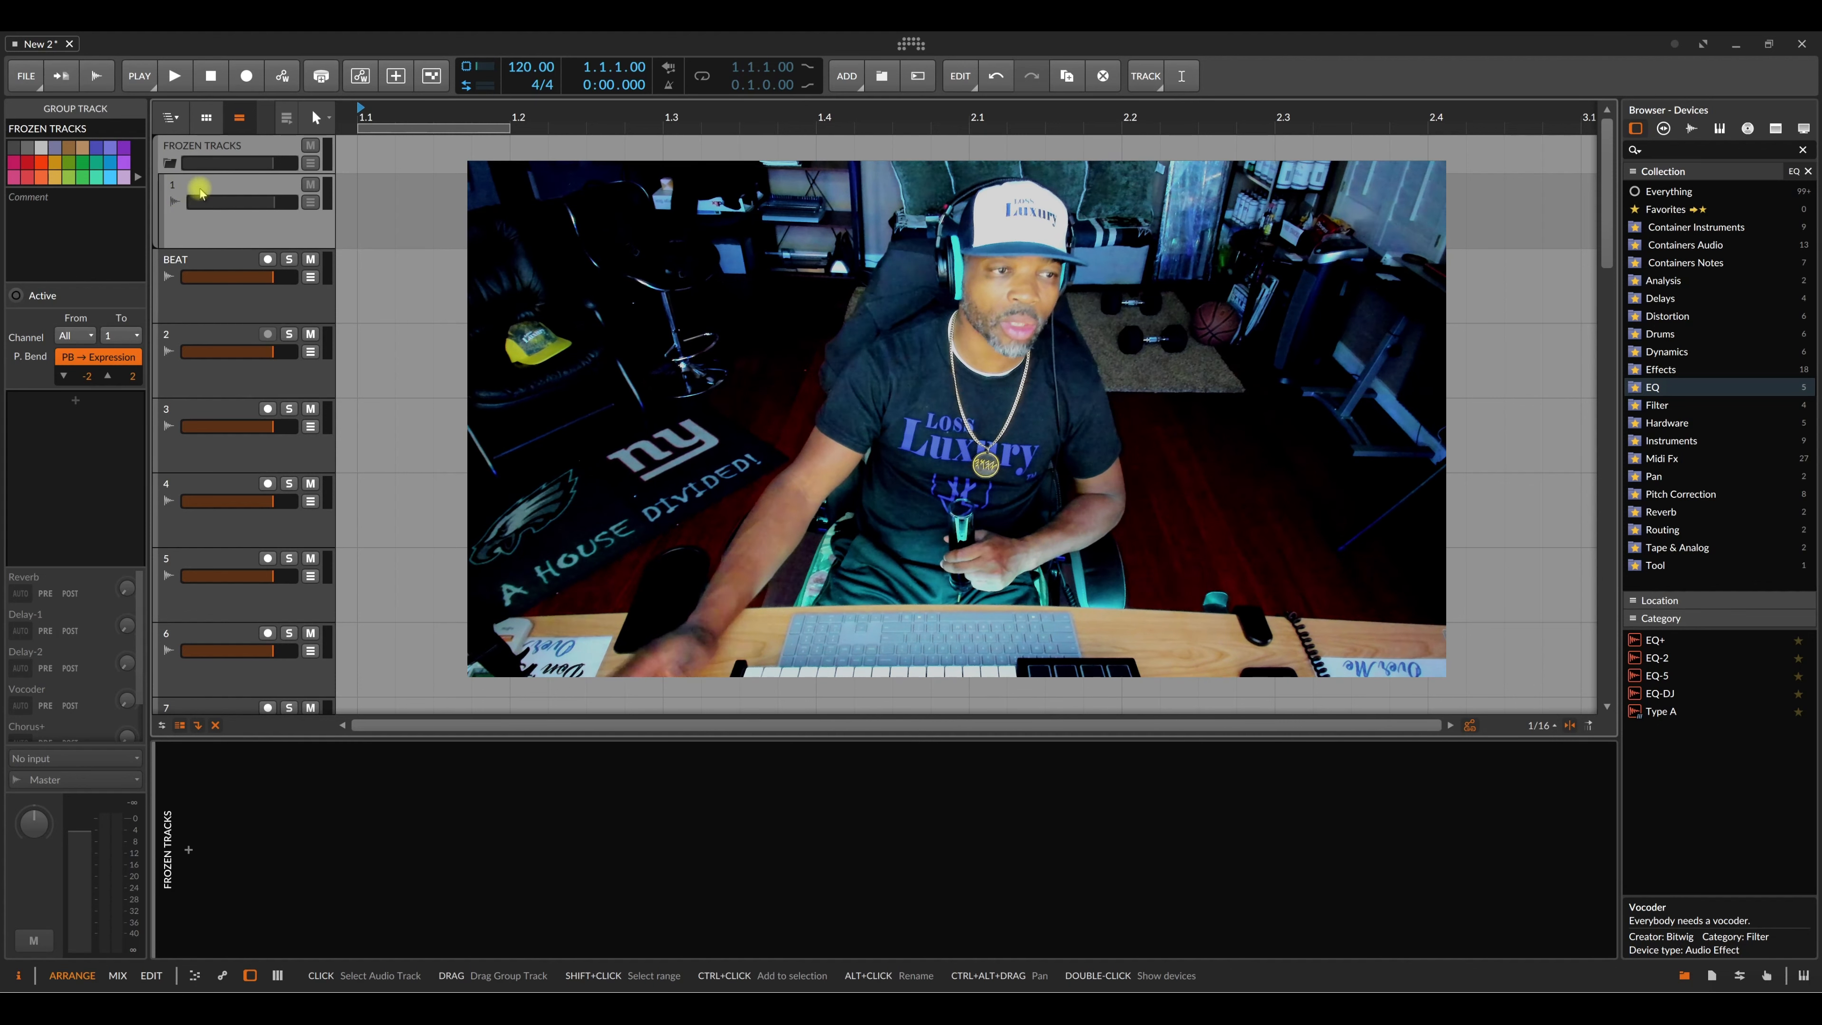
{"action": "left_click", "coordinate": [170, 163]}
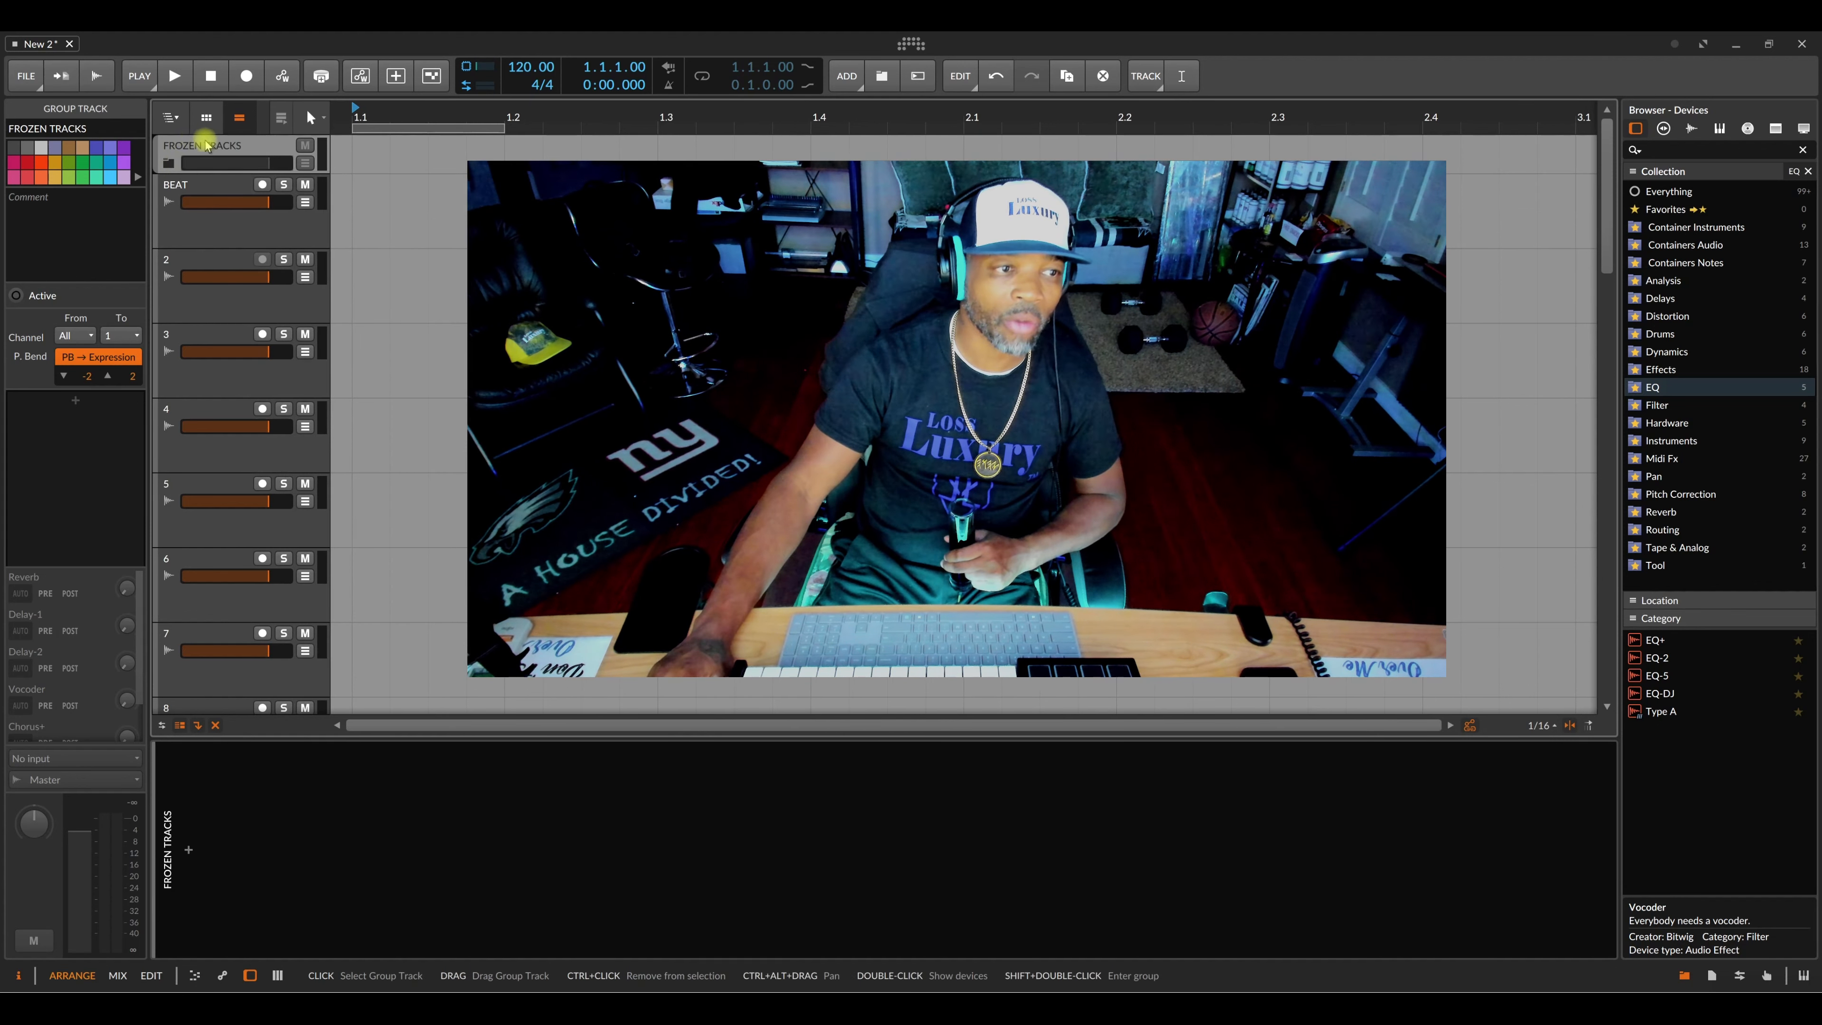
Step: Hide the deactivated tracks and undo moving track 1 into the FROZEN TRACKS group
{"action": "key", "text": "Delete"}
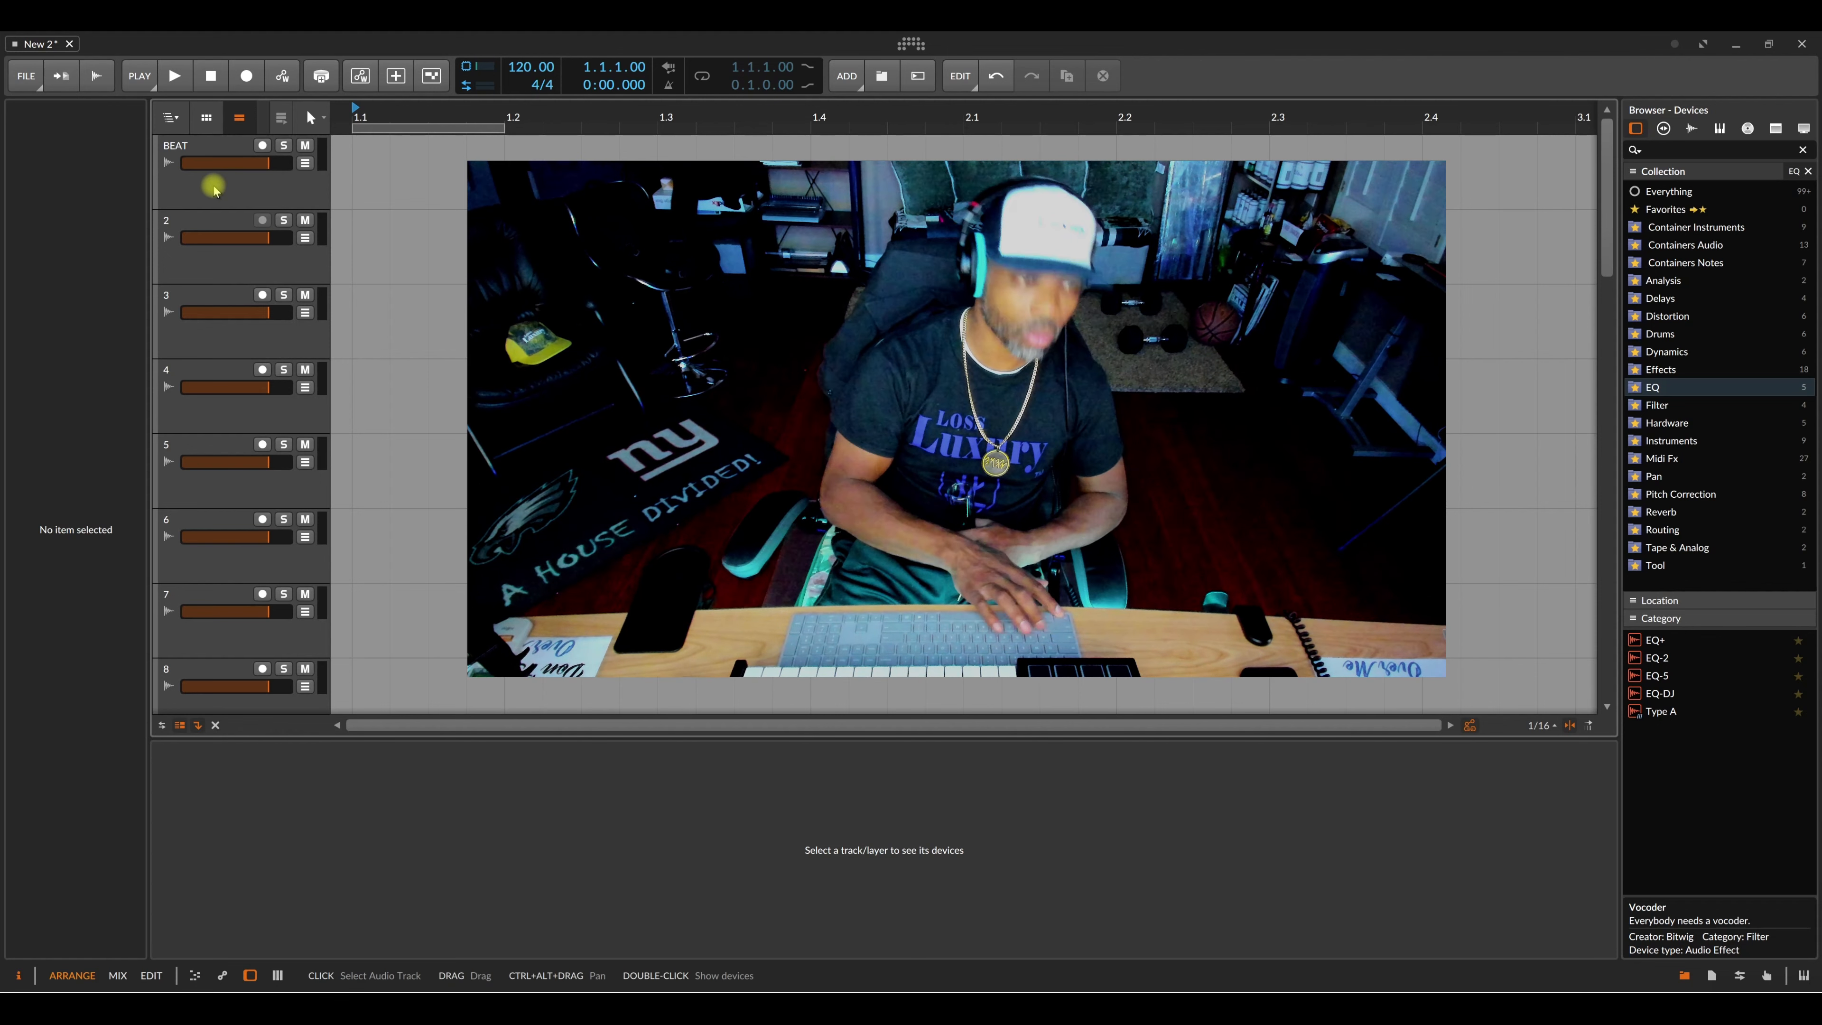
{"action": "key", "text": "ctrl+z"}
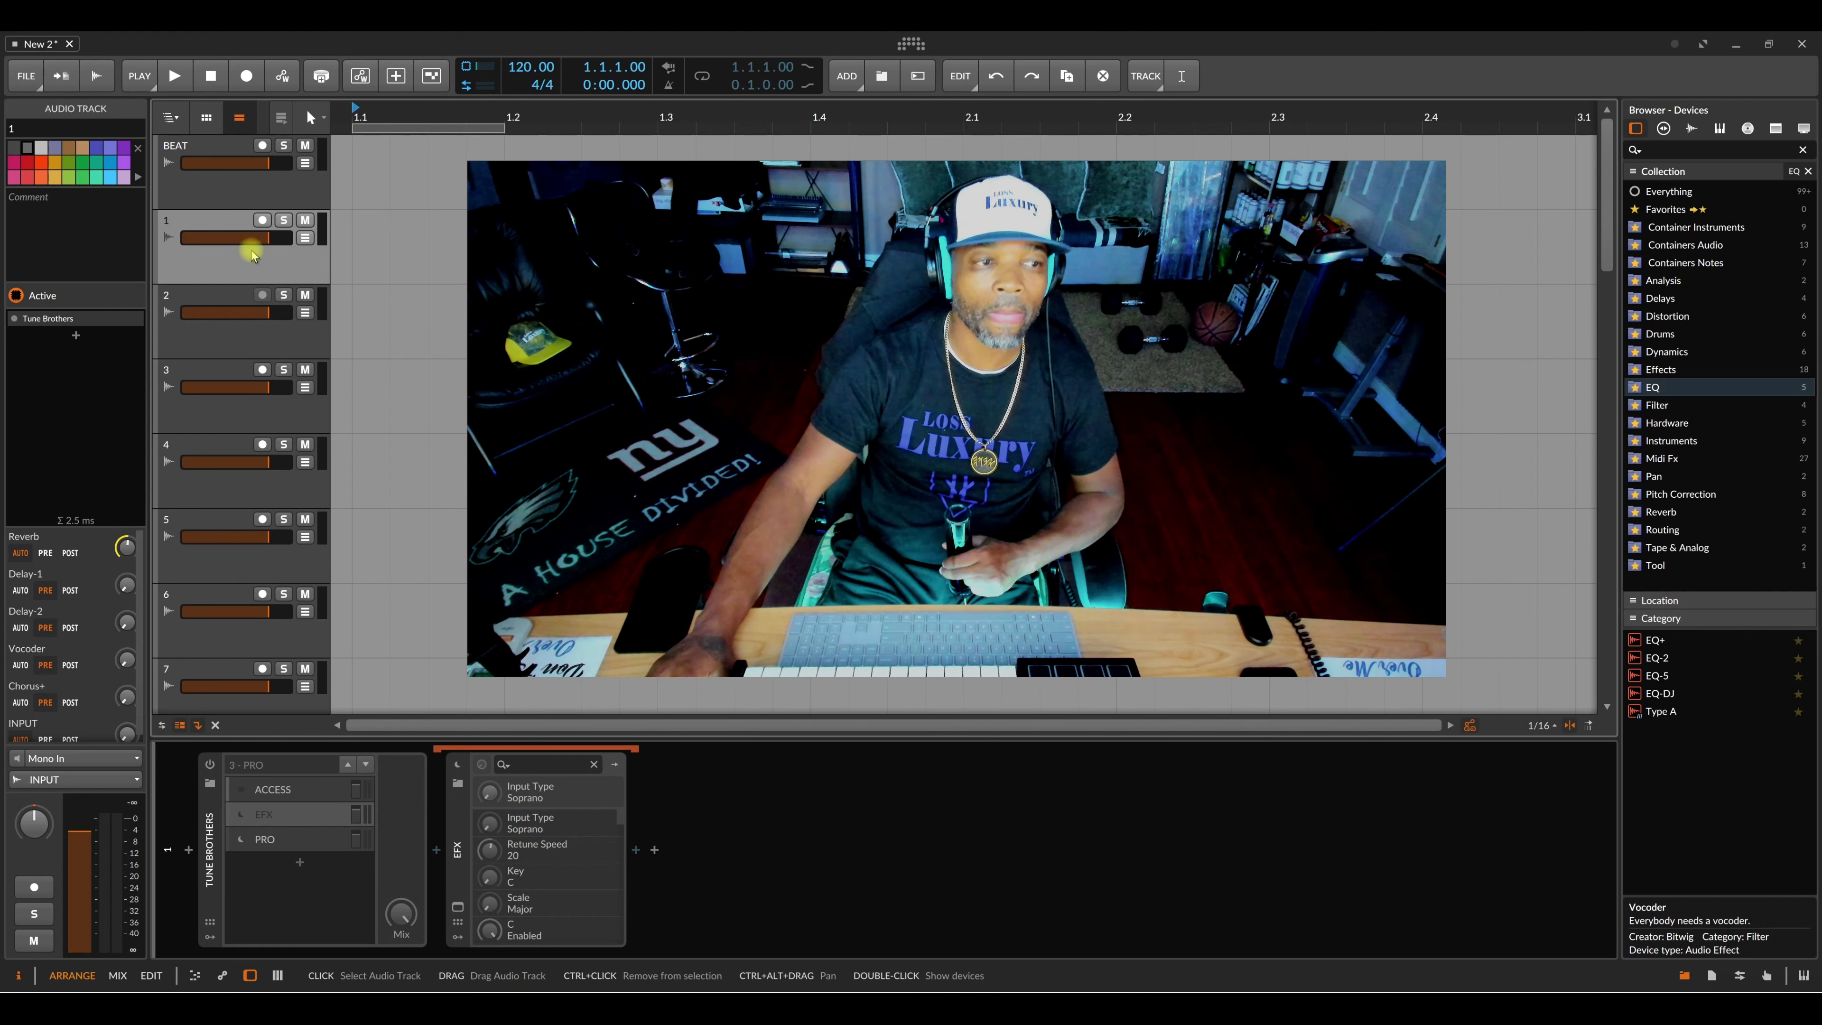
Step: Select the BEAT track, switch to the Mix view and look across the mixer channels to the effect tracks
{"action": "left_click", "coordinate": [238, 188]}
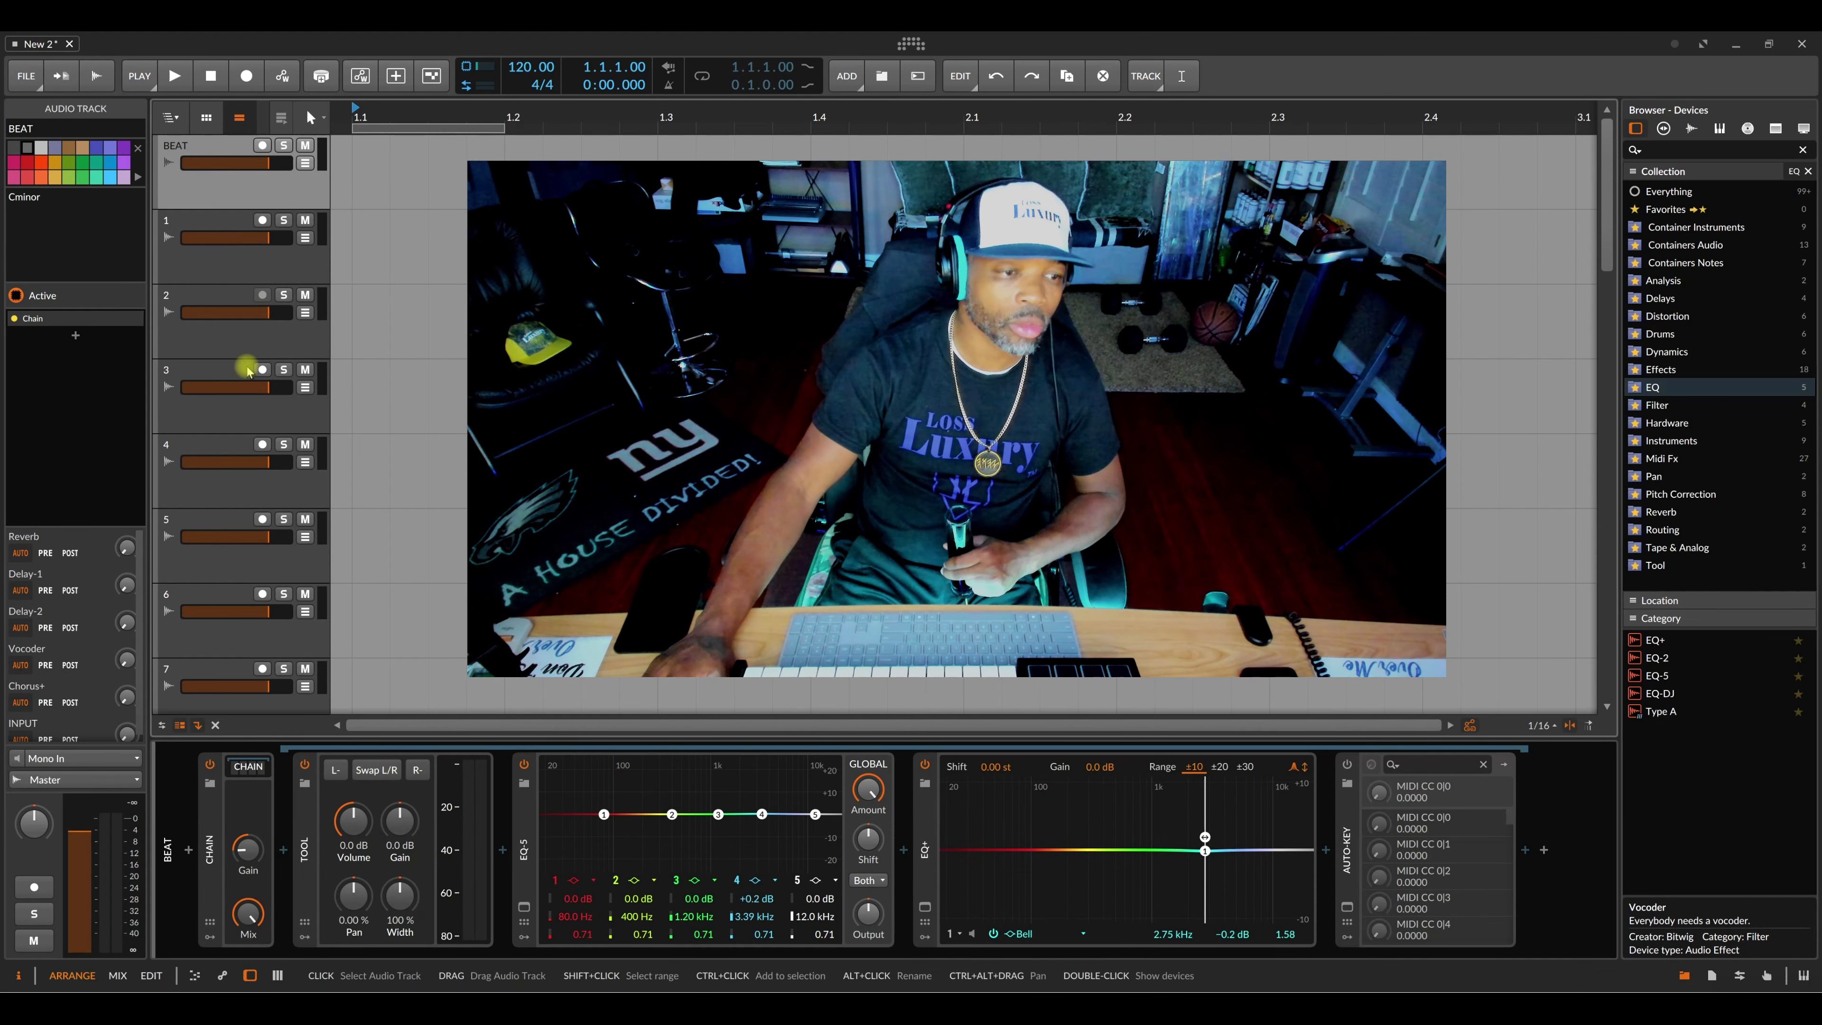
{"action": "left_click", "coordinate": [305, 669]}
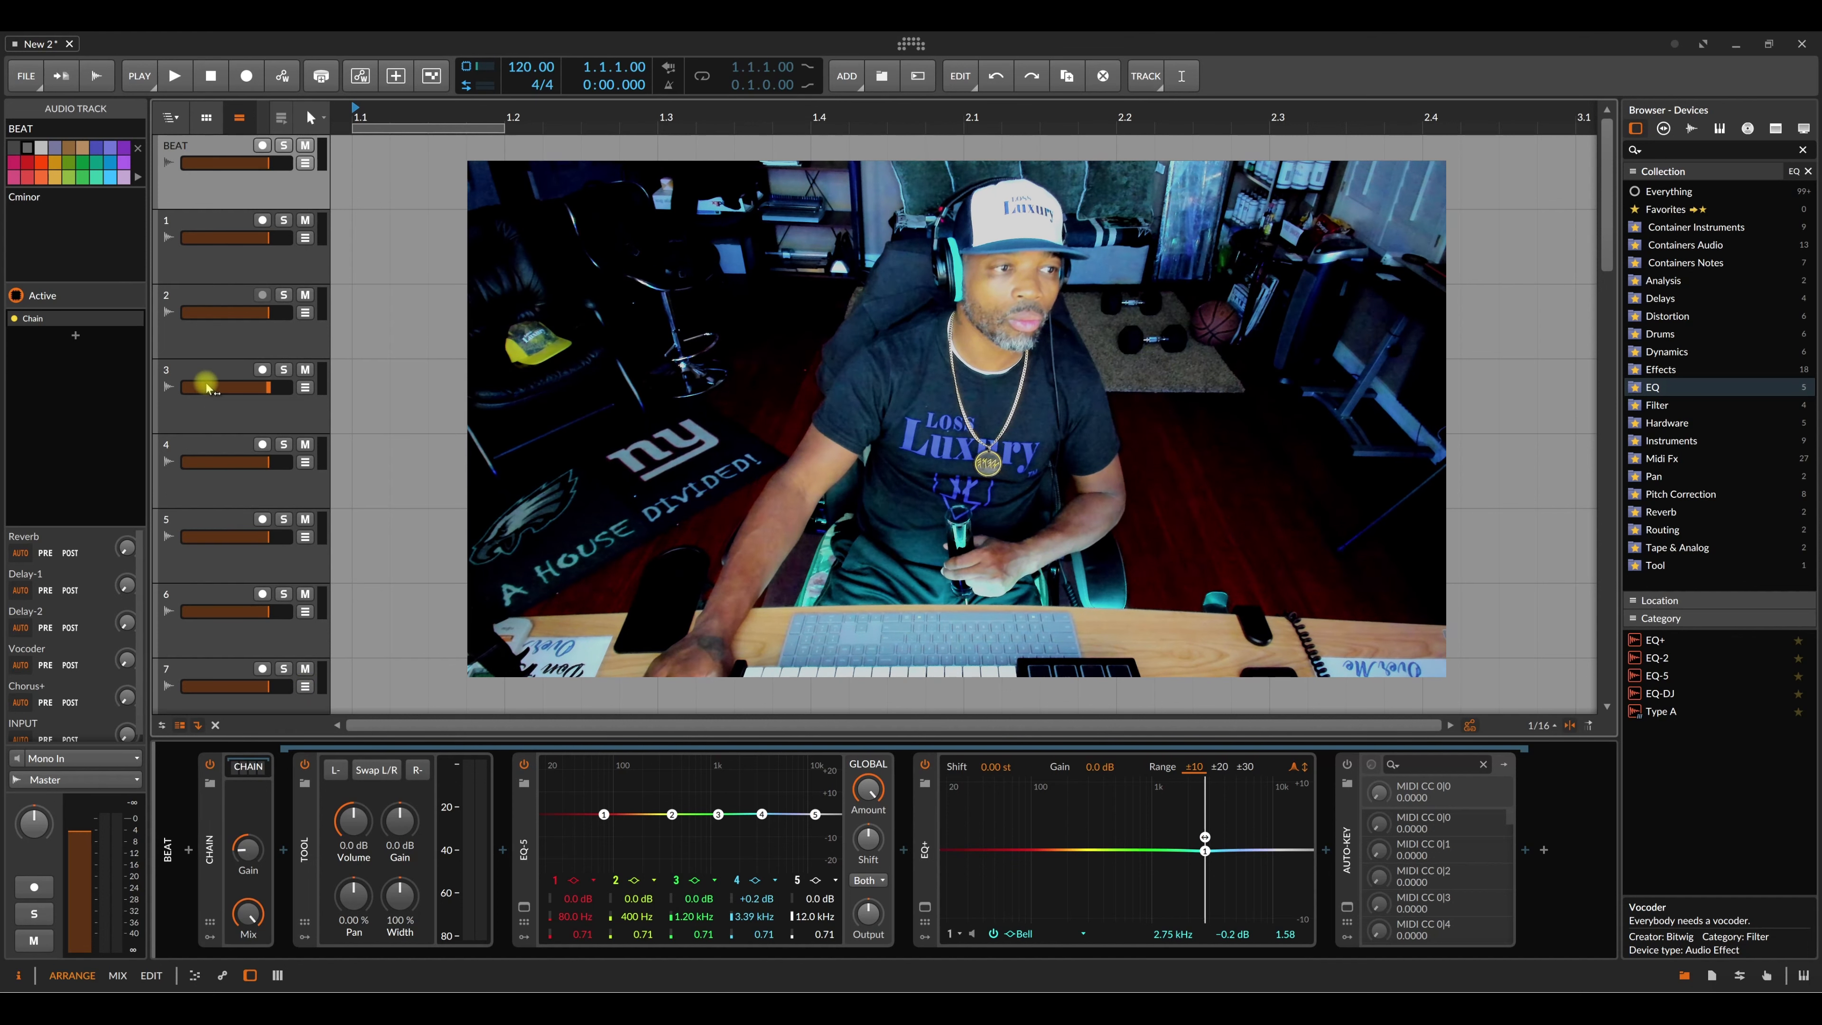
{"action": "key", "text": "alt+2"}
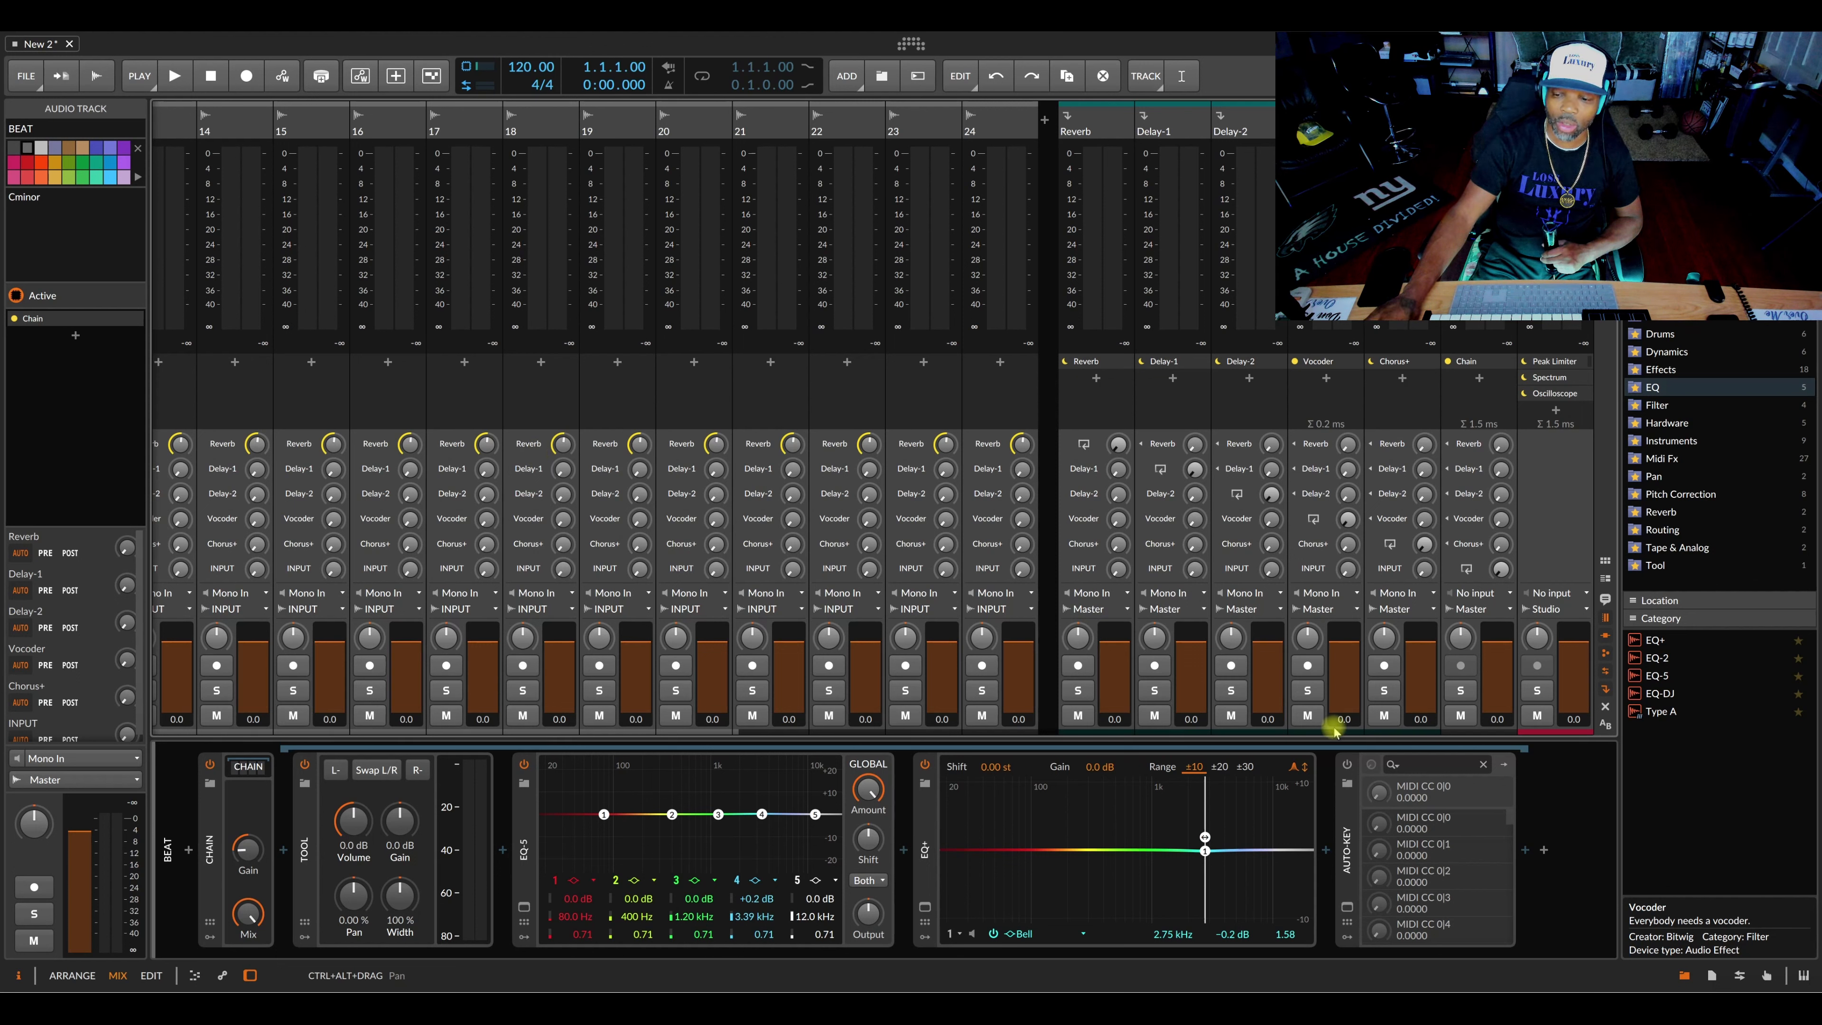
{"action": "left_click", "coordinate": [639, 731]}
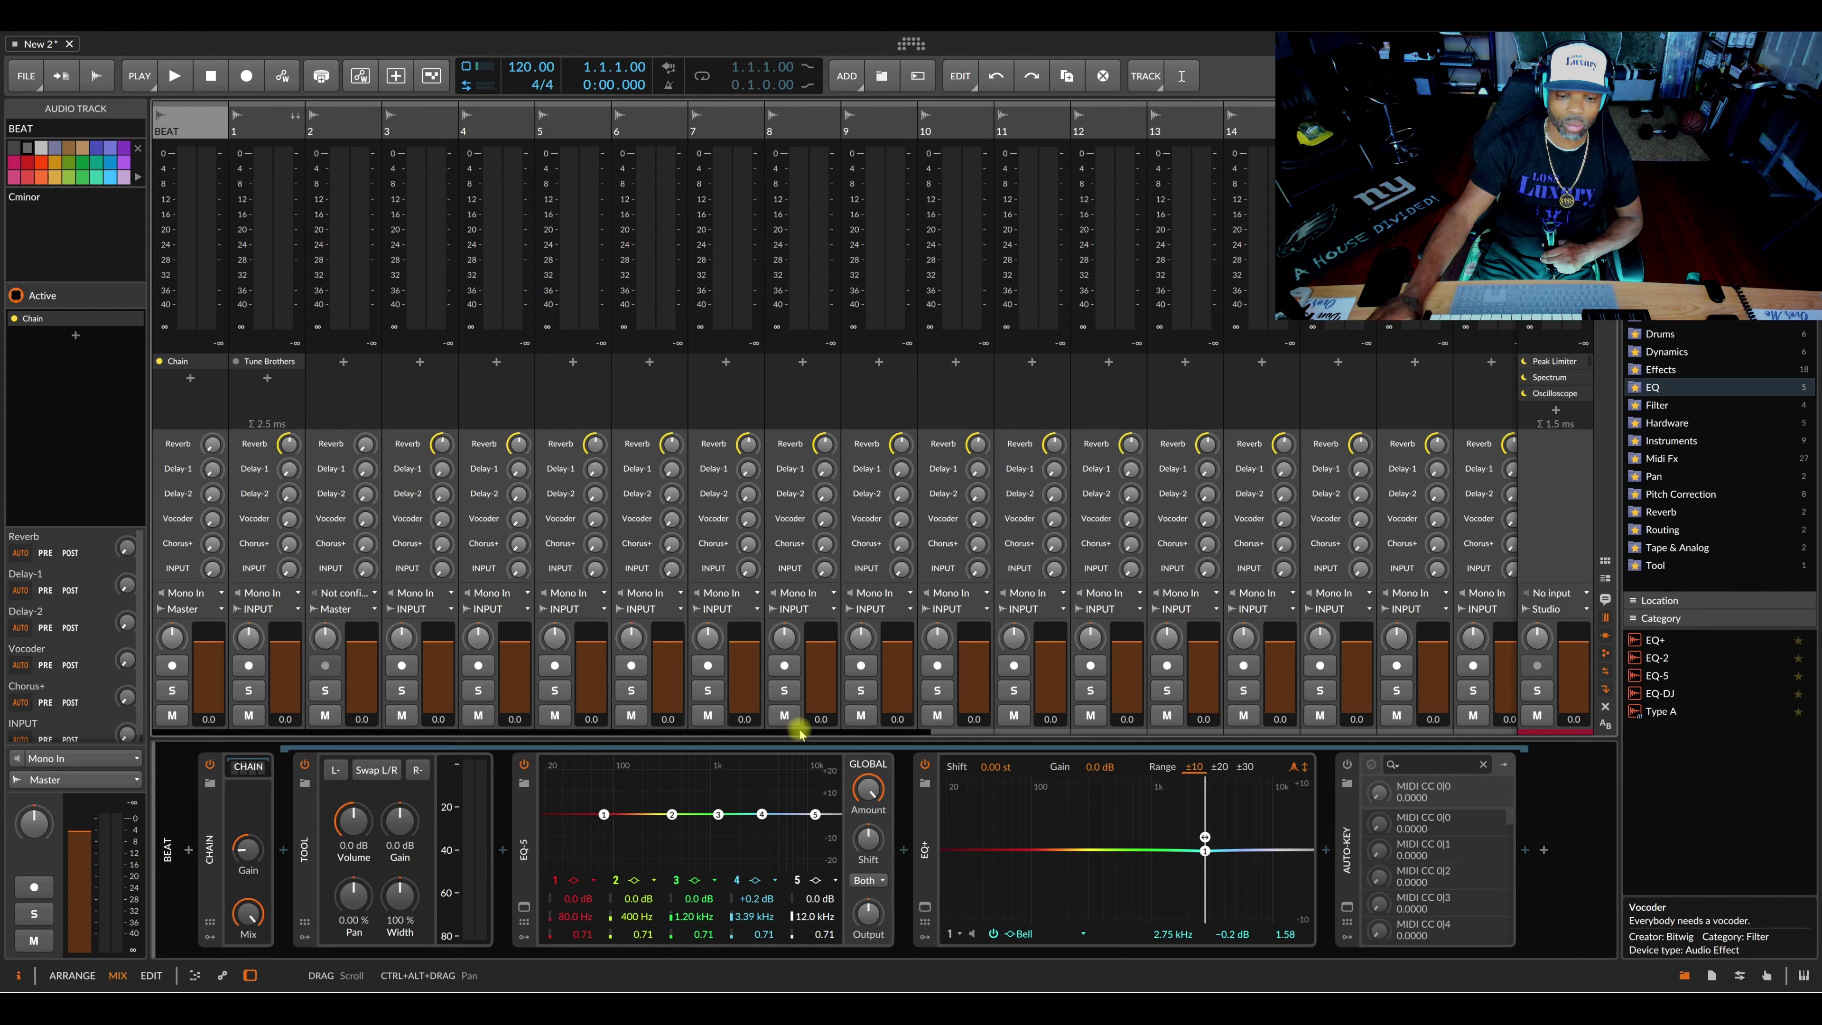
{"action": "scroll", "coordinate": [800, 732], "scroll_direction": "right", "scroll_amount": 10}
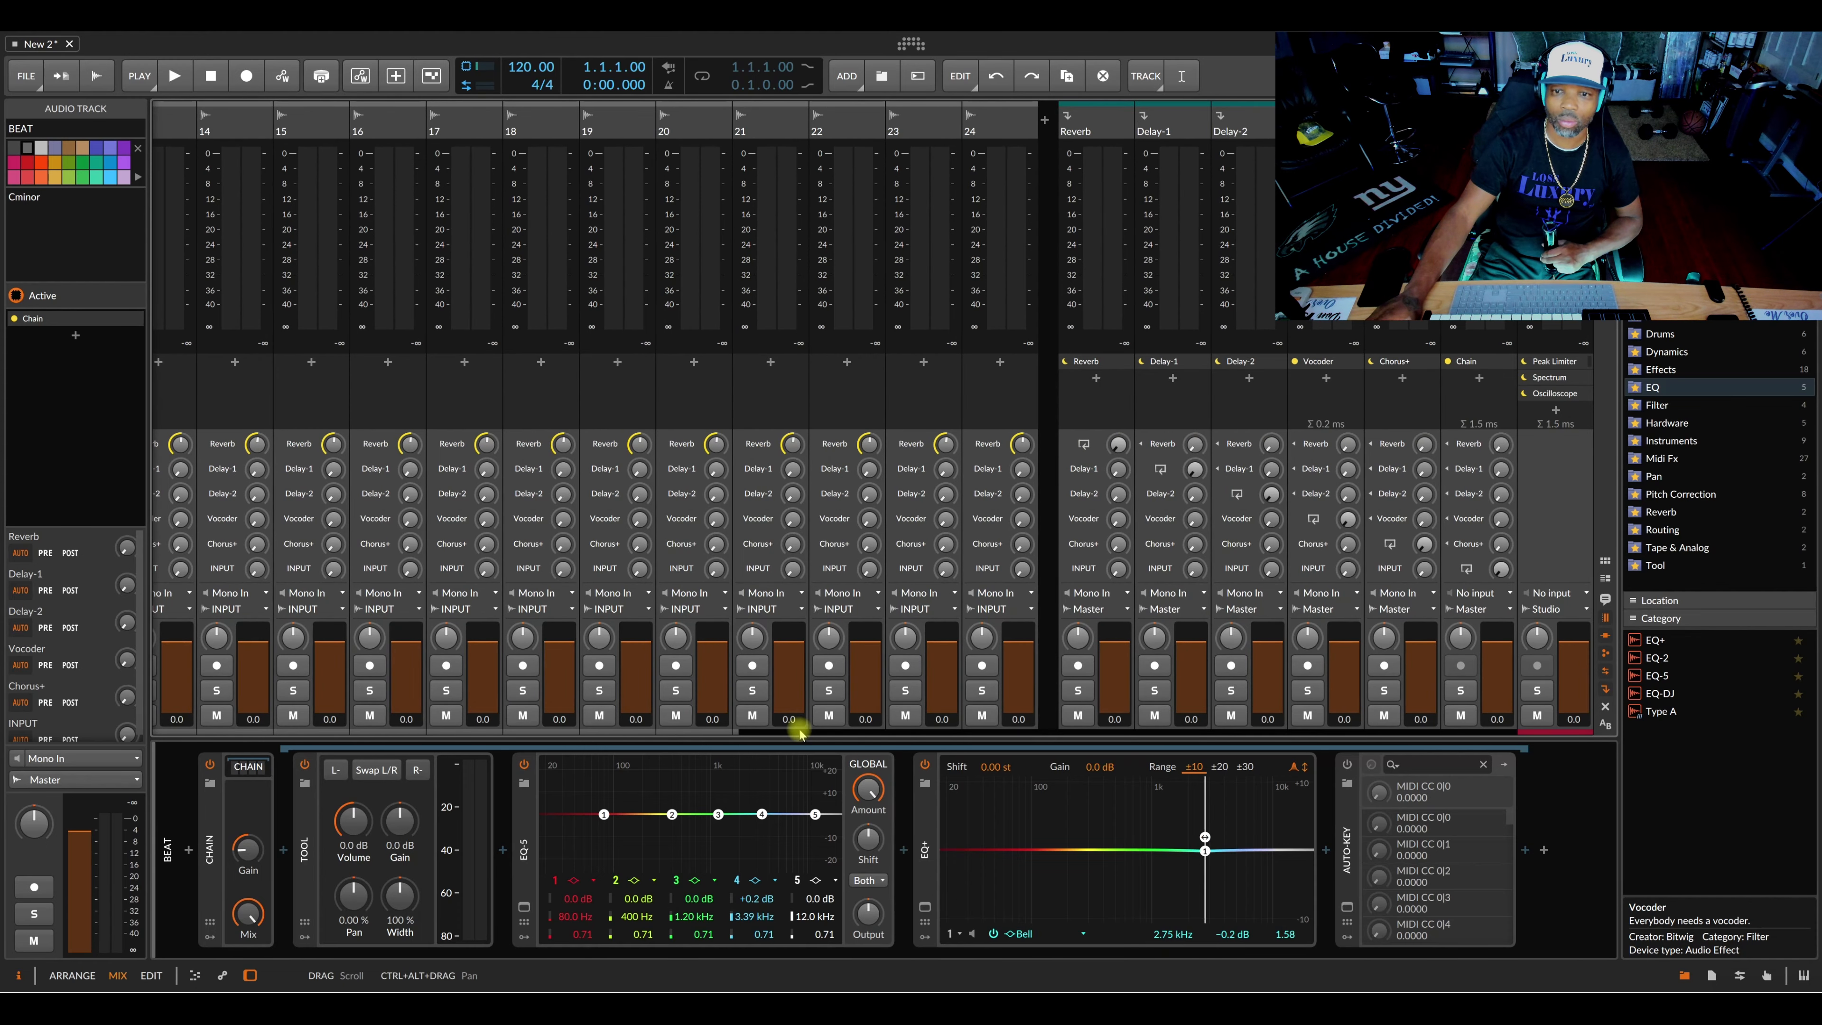
Step: View the devices on the Reverb, Delay-1, Delay-2, Vocoder and Chorus+ effect tracks, and cancel the audio engine crash report
{"action": "left_click", "coordinate": [1110, 129]}
{"action": "left_click", "coordinate": [1162, 129]}
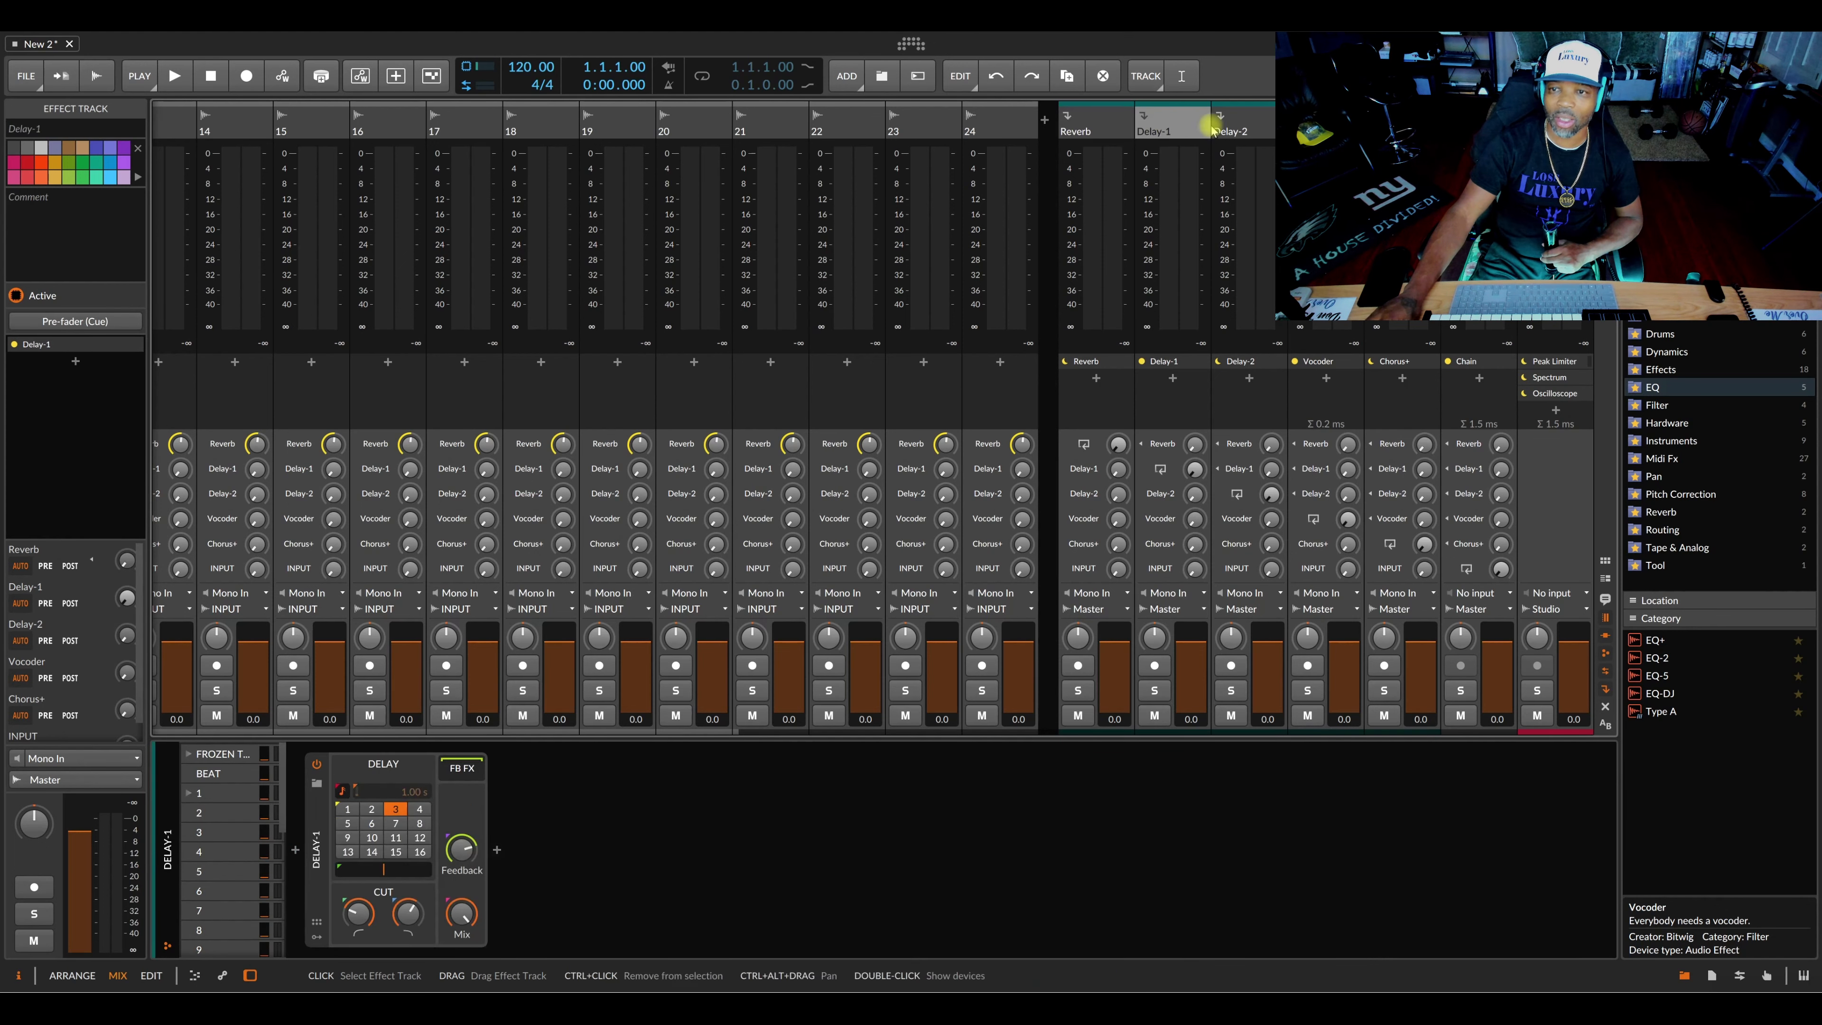
{"action": "left_click", "coordinate": [1237, 129]}
{"action": "left_click", "coordinate": [1324, 129]}
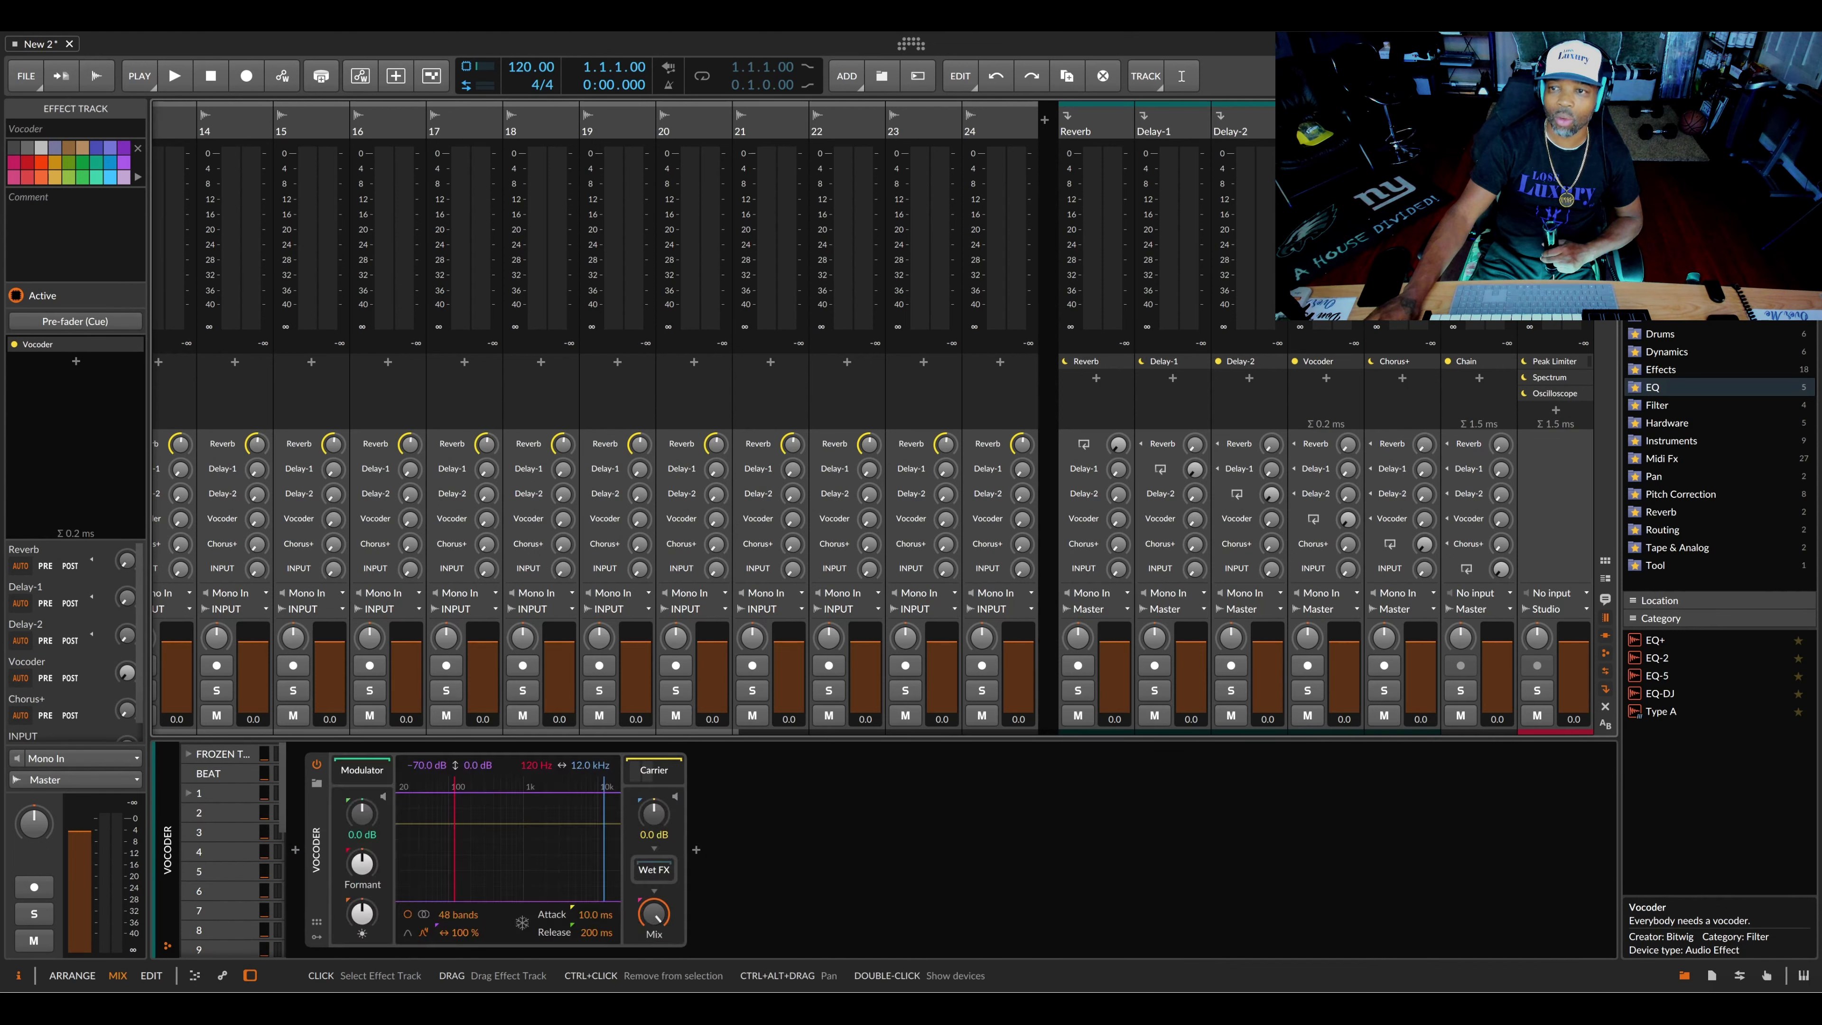
{"action": "left_click", "coordinate": [1398, 129]}
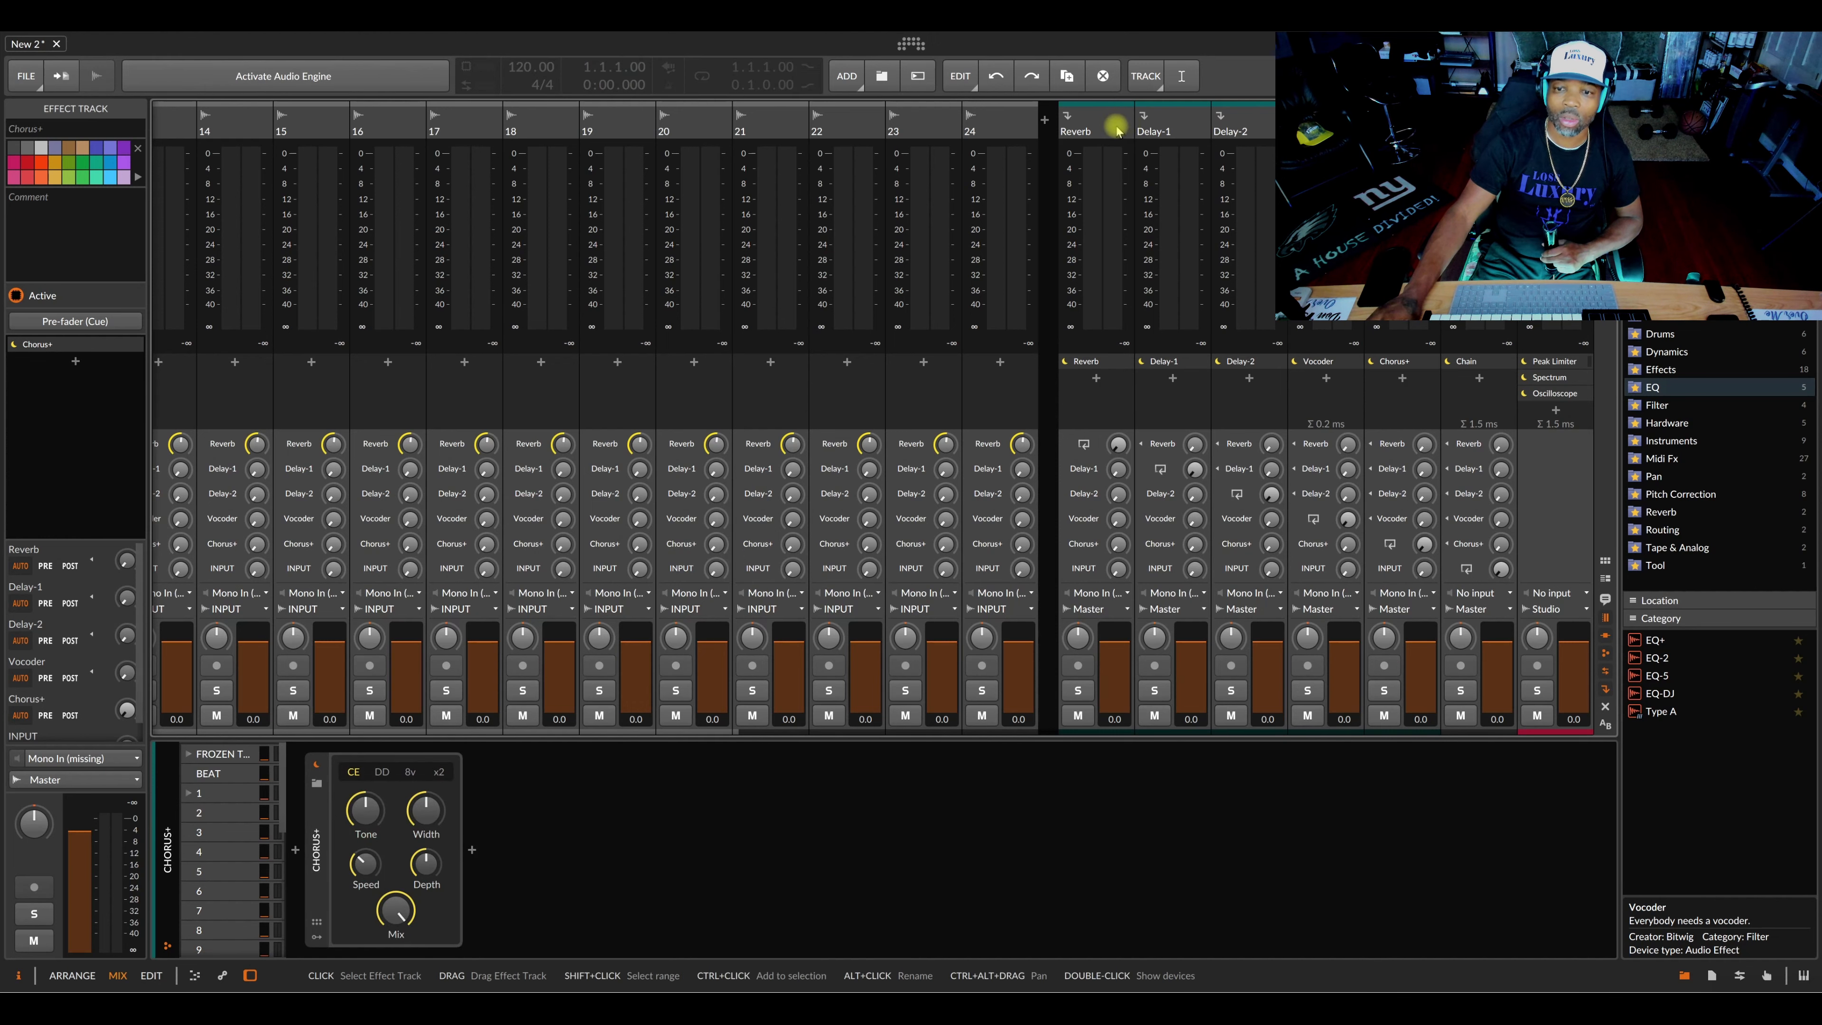
{"action": "left_click", "coordinate": [1098, 129]}
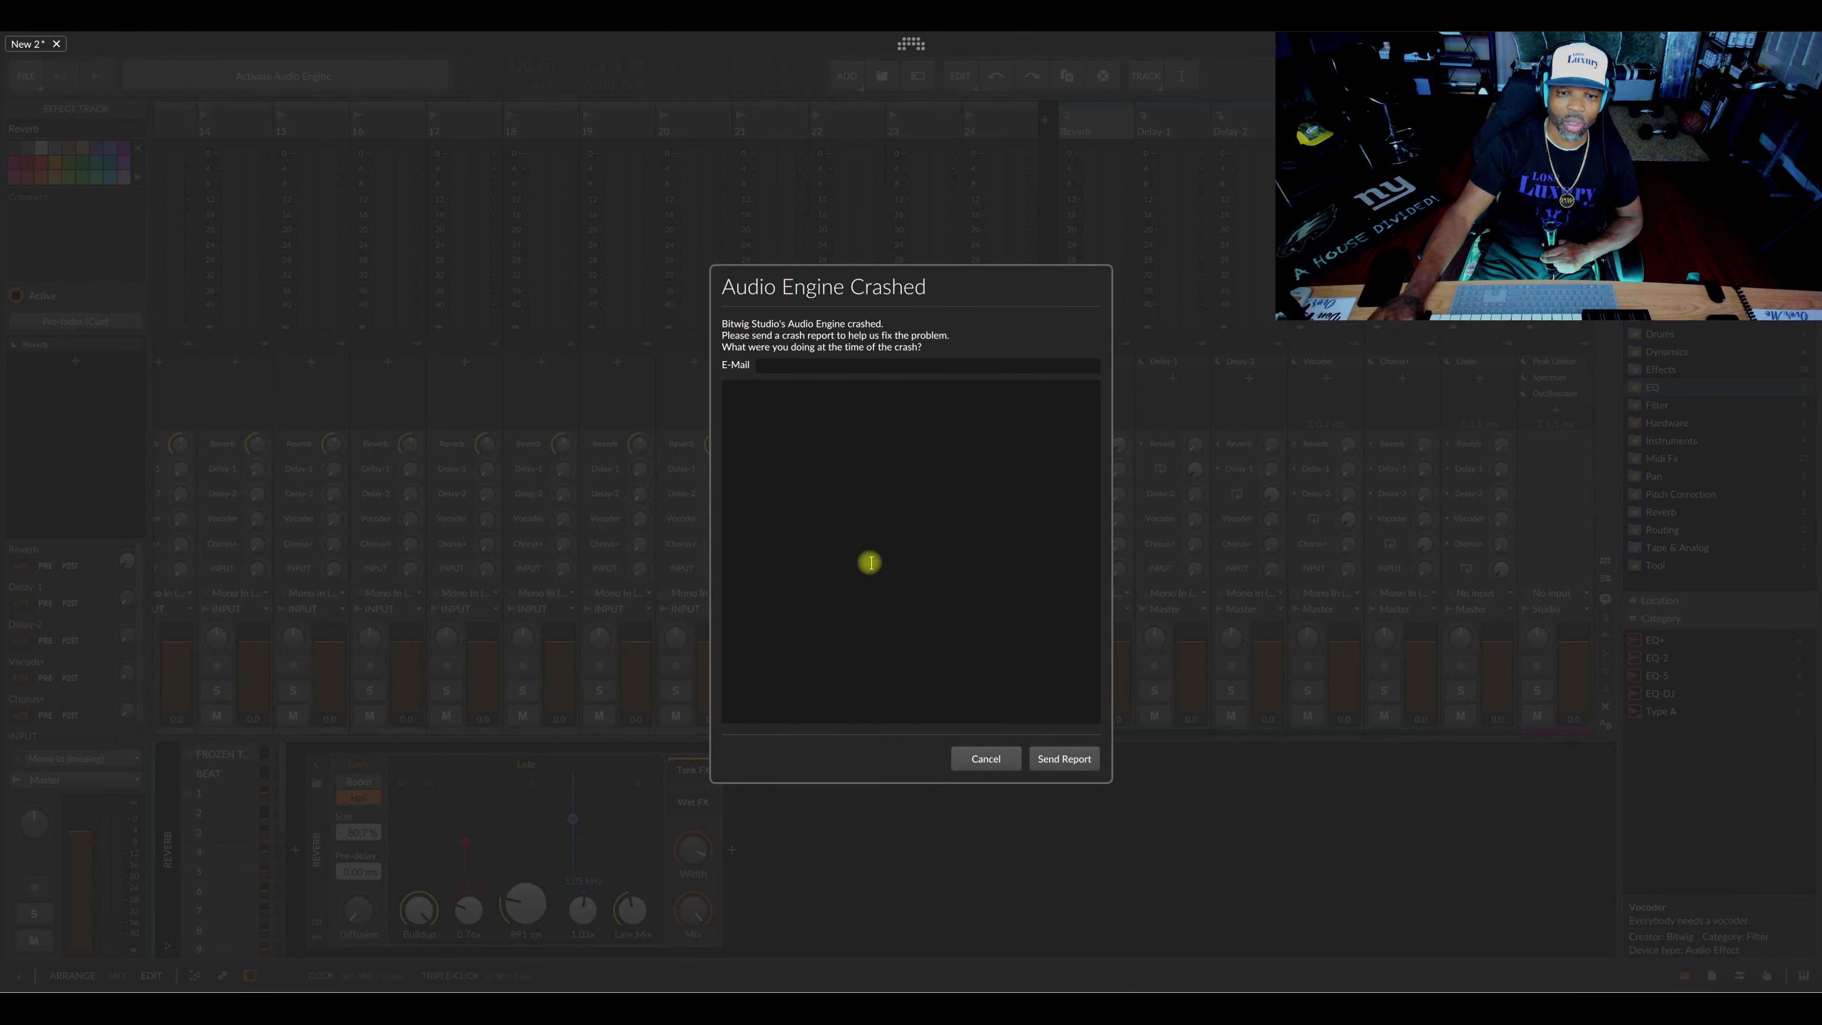
{"action": "left_click", "coordinate": [985, 759]}
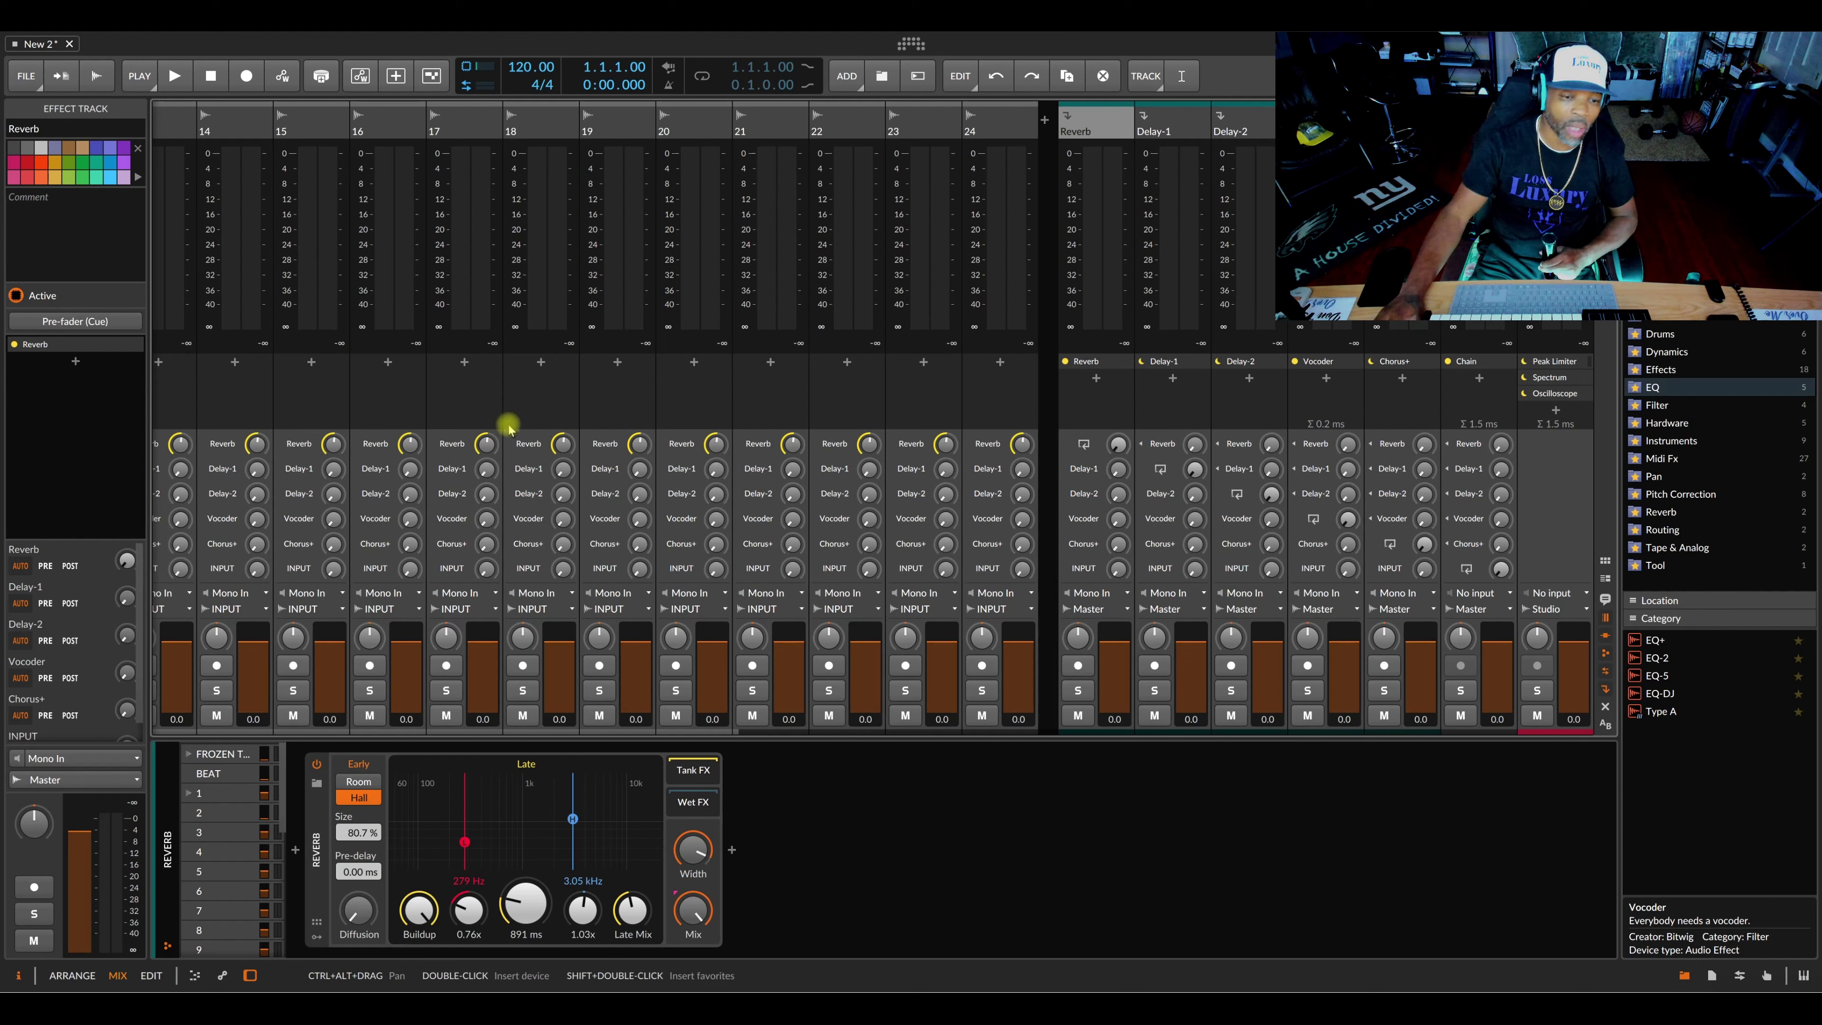
{"action": "left_click_drag", "start_coordinate": [563, 471], "coordinate": [561, 483]}
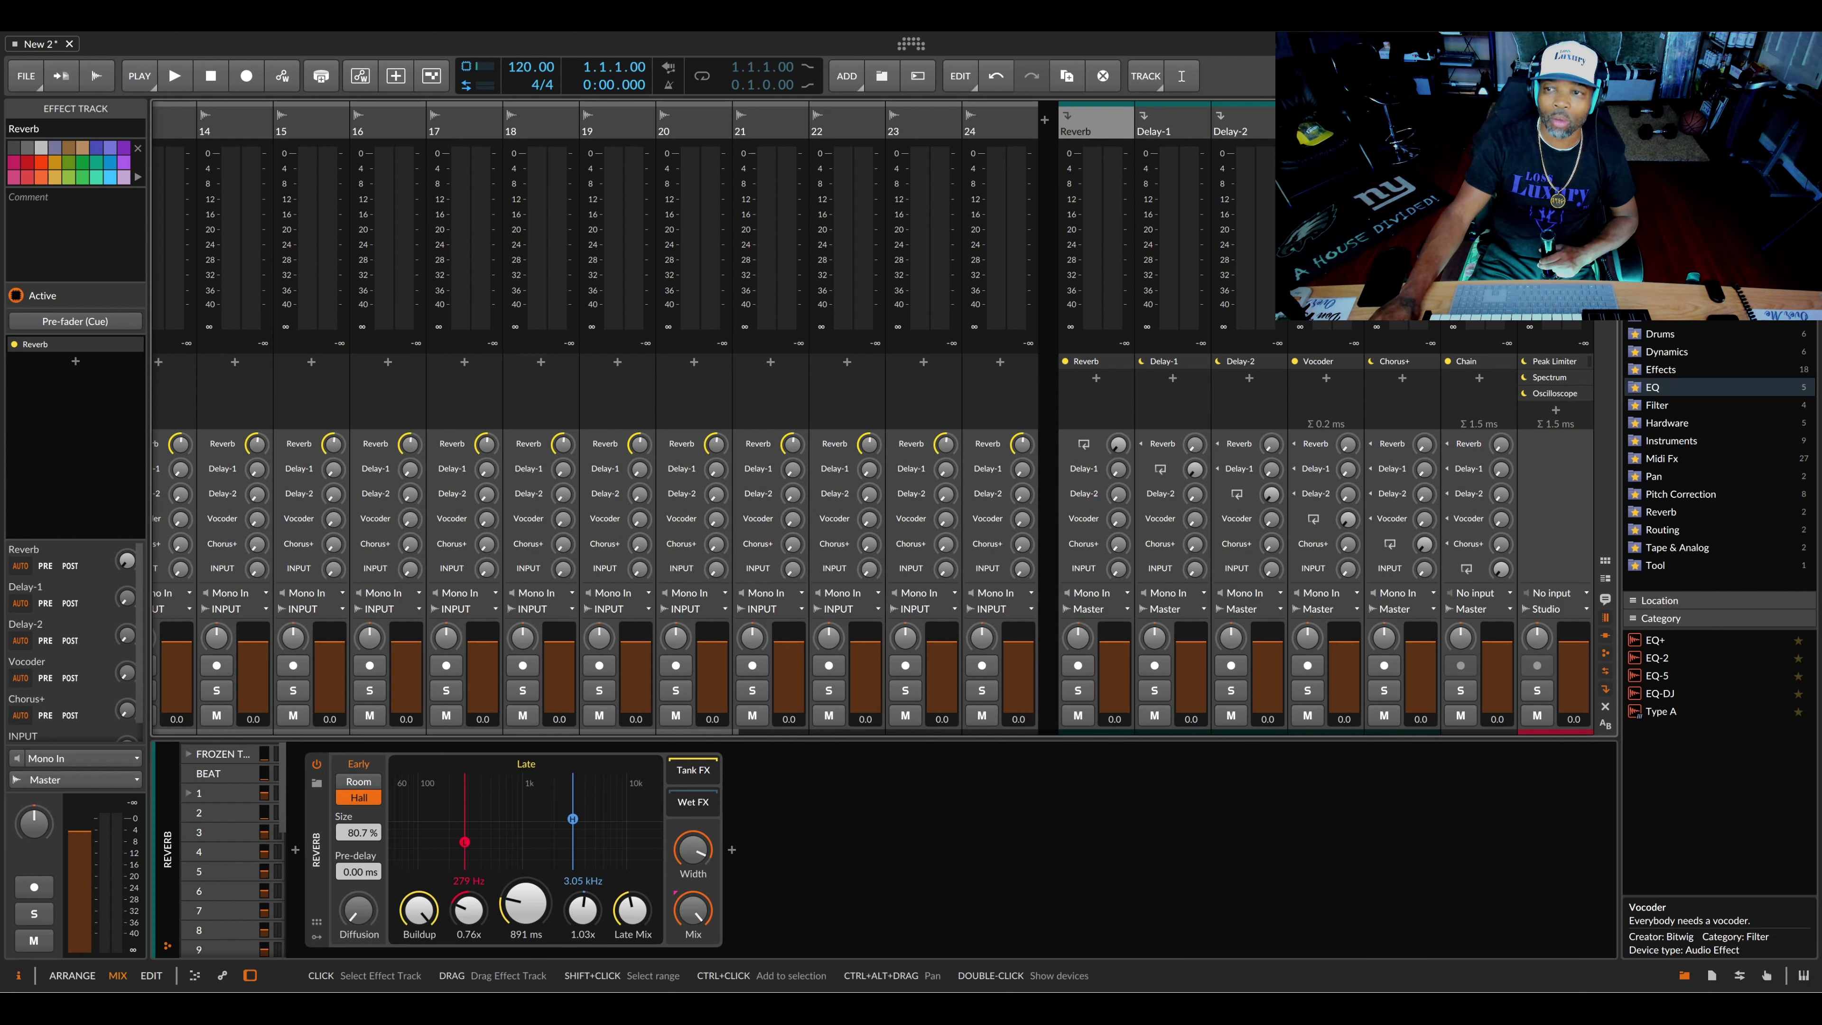
Step: Expand the Chain device on the INPUT effect track to view the devices inside it
{"action": "left_click", "coordinate": [1479, 123]}
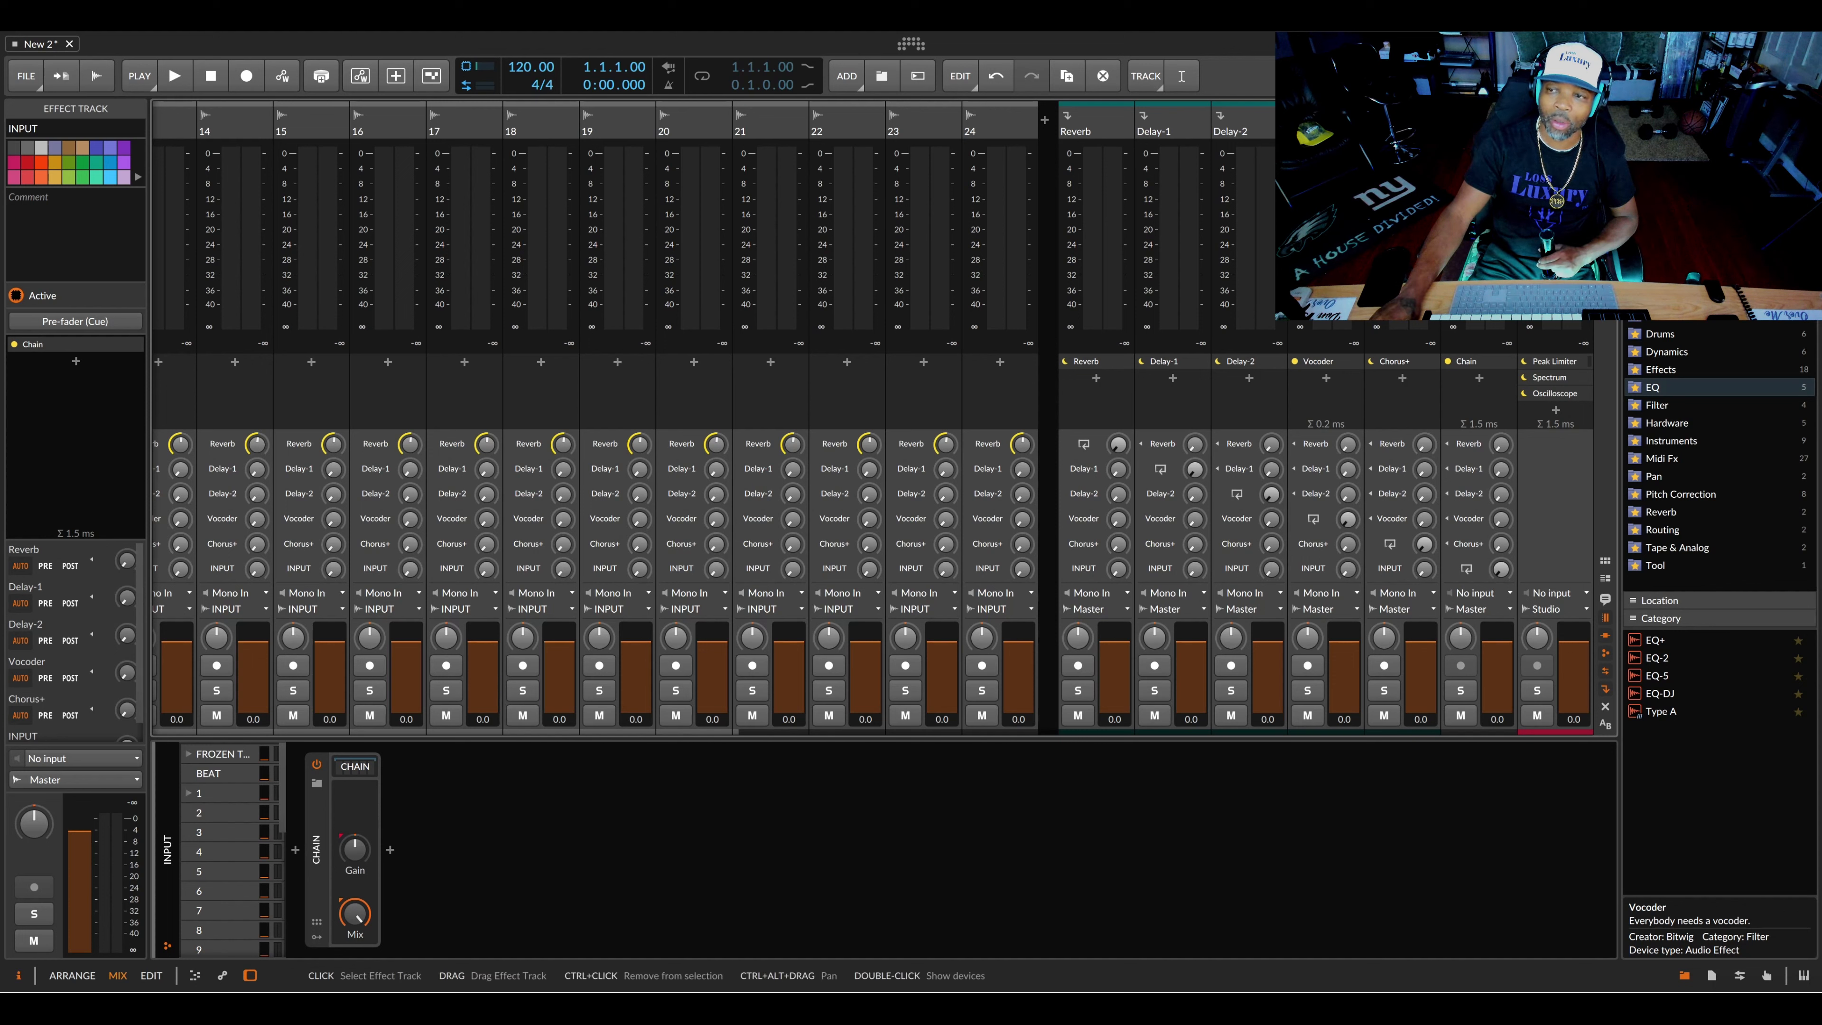
{"action": "left_click", "coordinate": [370, 766]}
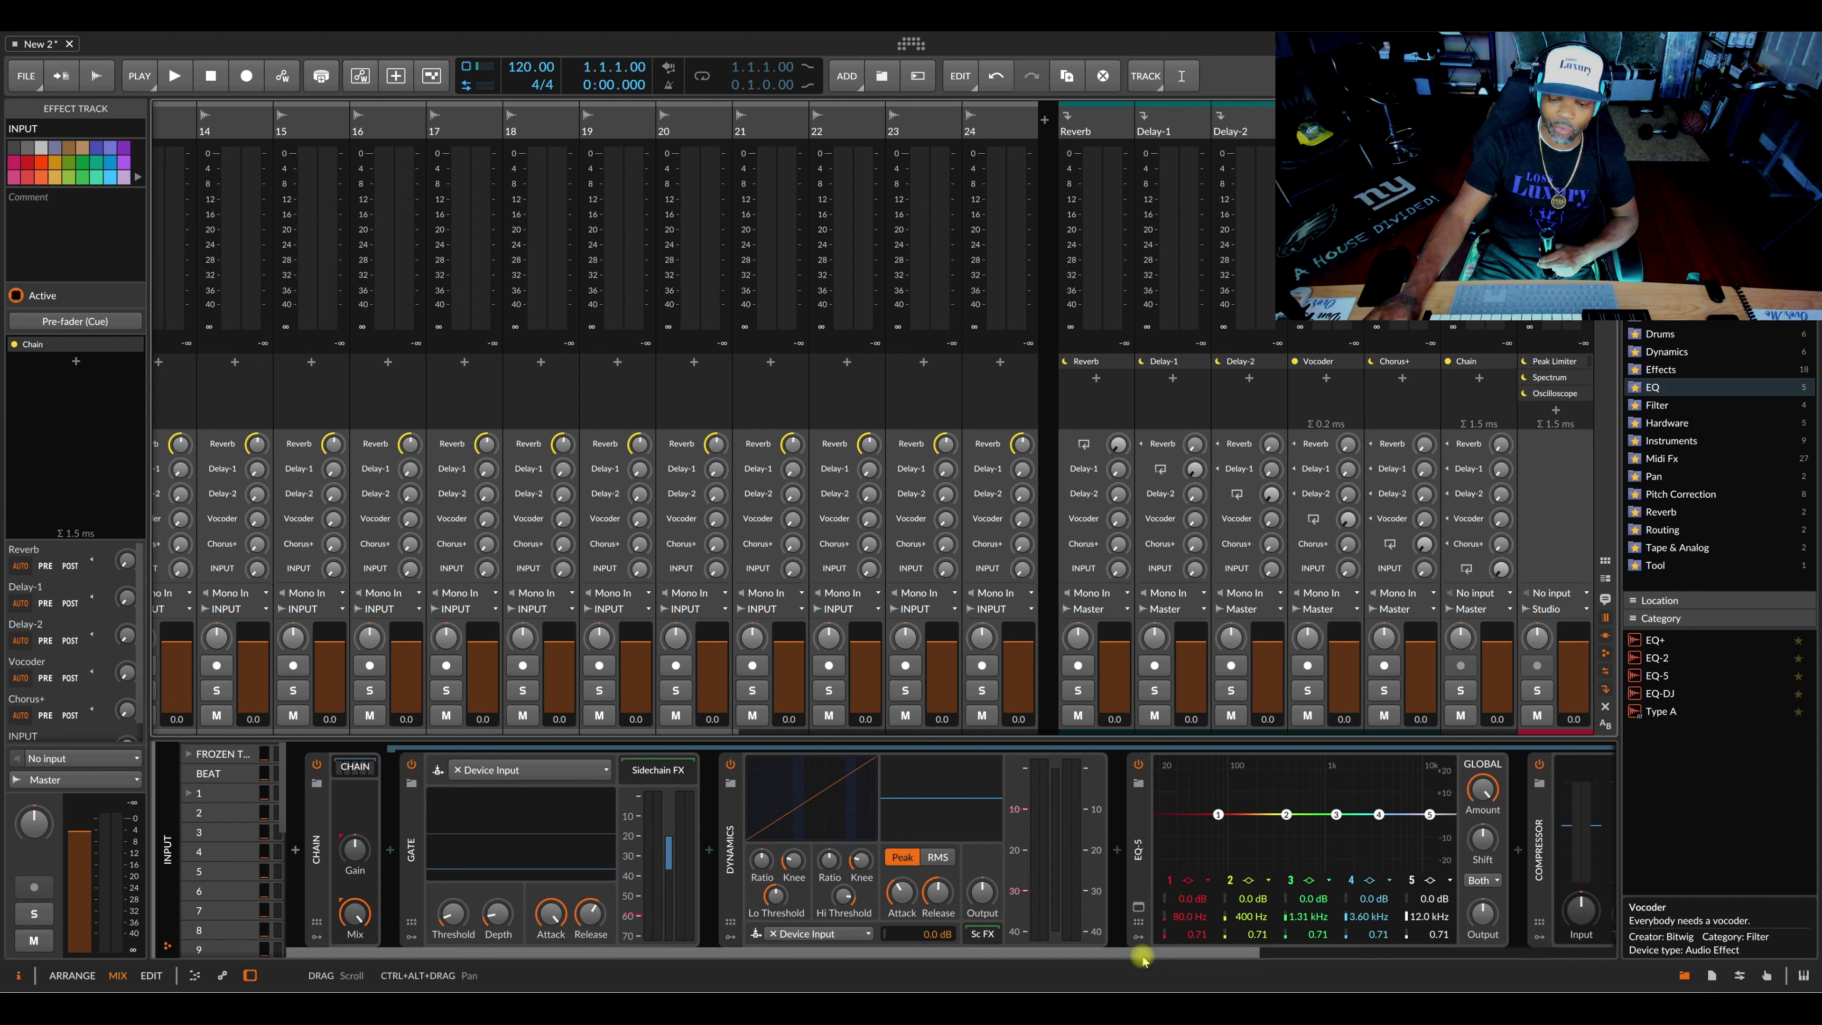
Step: Look across the Gate, Dynamics, EQ-5, Compressor and Peak Limiter devices inside the INPUT track's Chain
{"action": "left_click_drag", "start_coordinate": [1142, 955], "coordinate": [1241, 950]}
{"action": "scroll", "coordinate": [1241, 951], "scroll_direction": "right", "scroll_amount": 5}
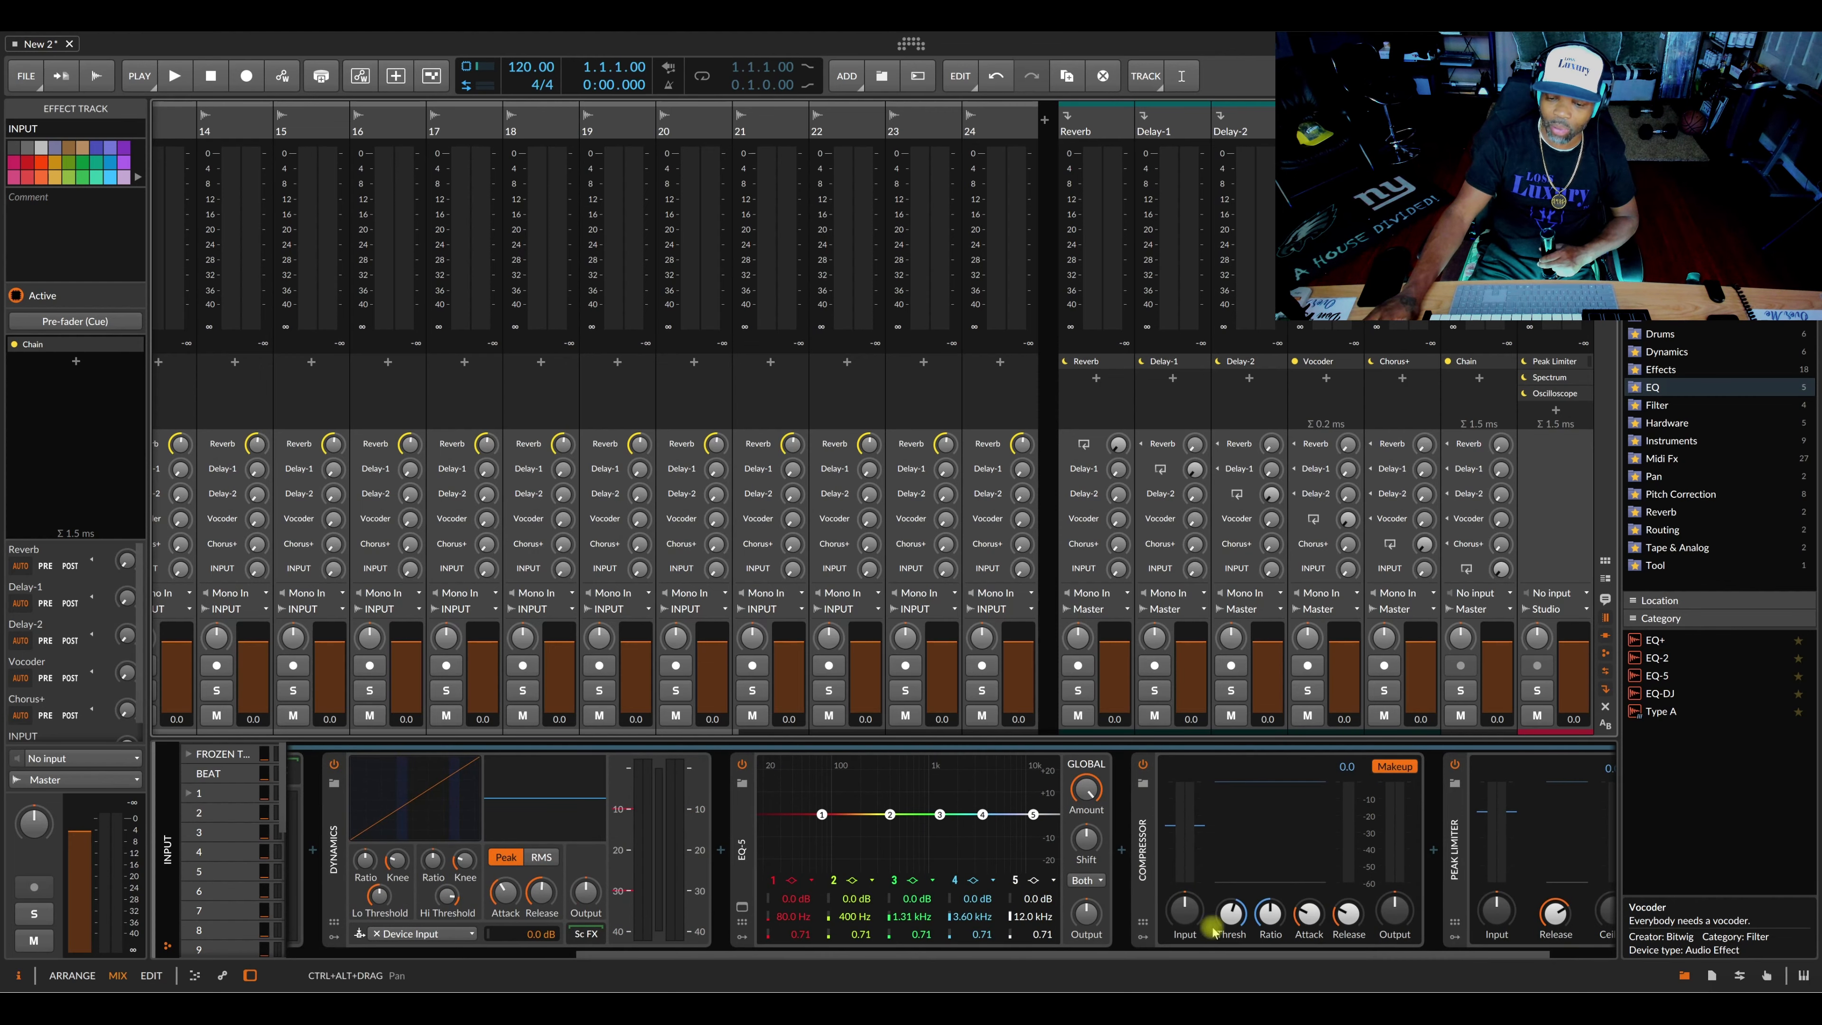
{"action": "scroll", "coordinate": [1239, 955], "scroll_direction": "right", "scroll_amount": 3}
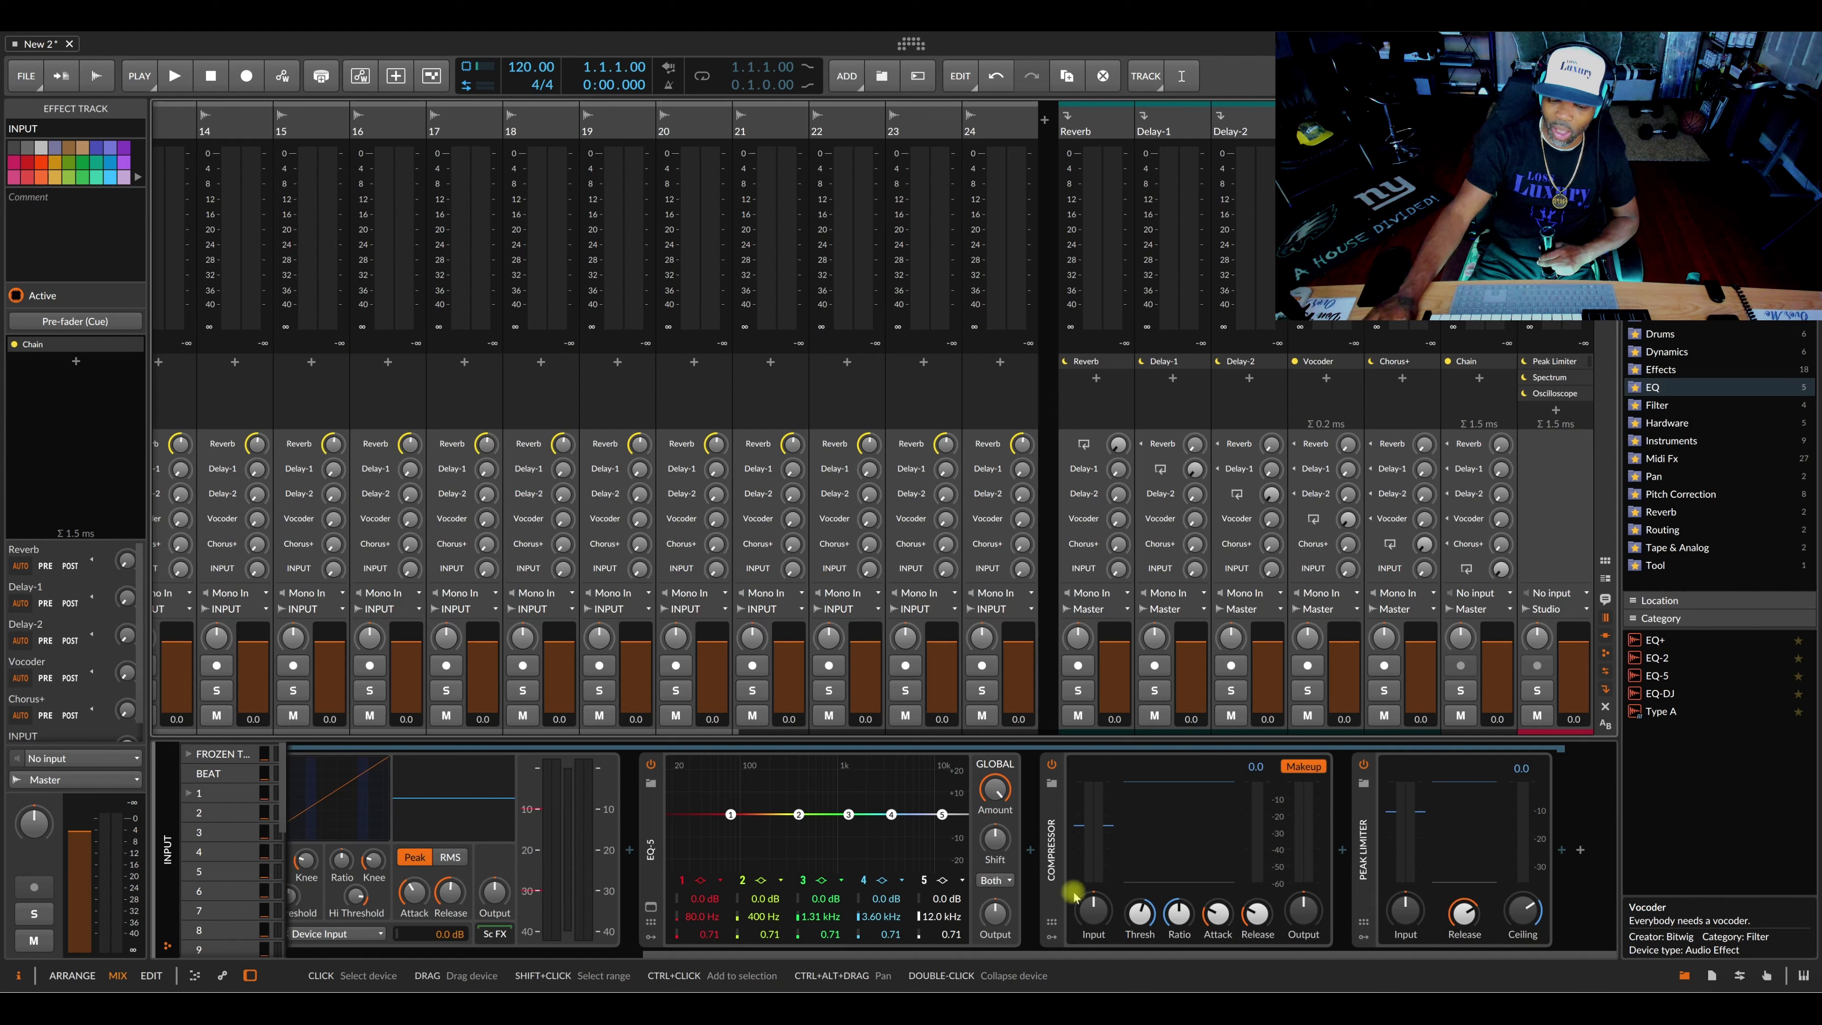
{"action": "left_click_drag", "start_coordinate": [1069, 953], "coordinate": [933, 957]}
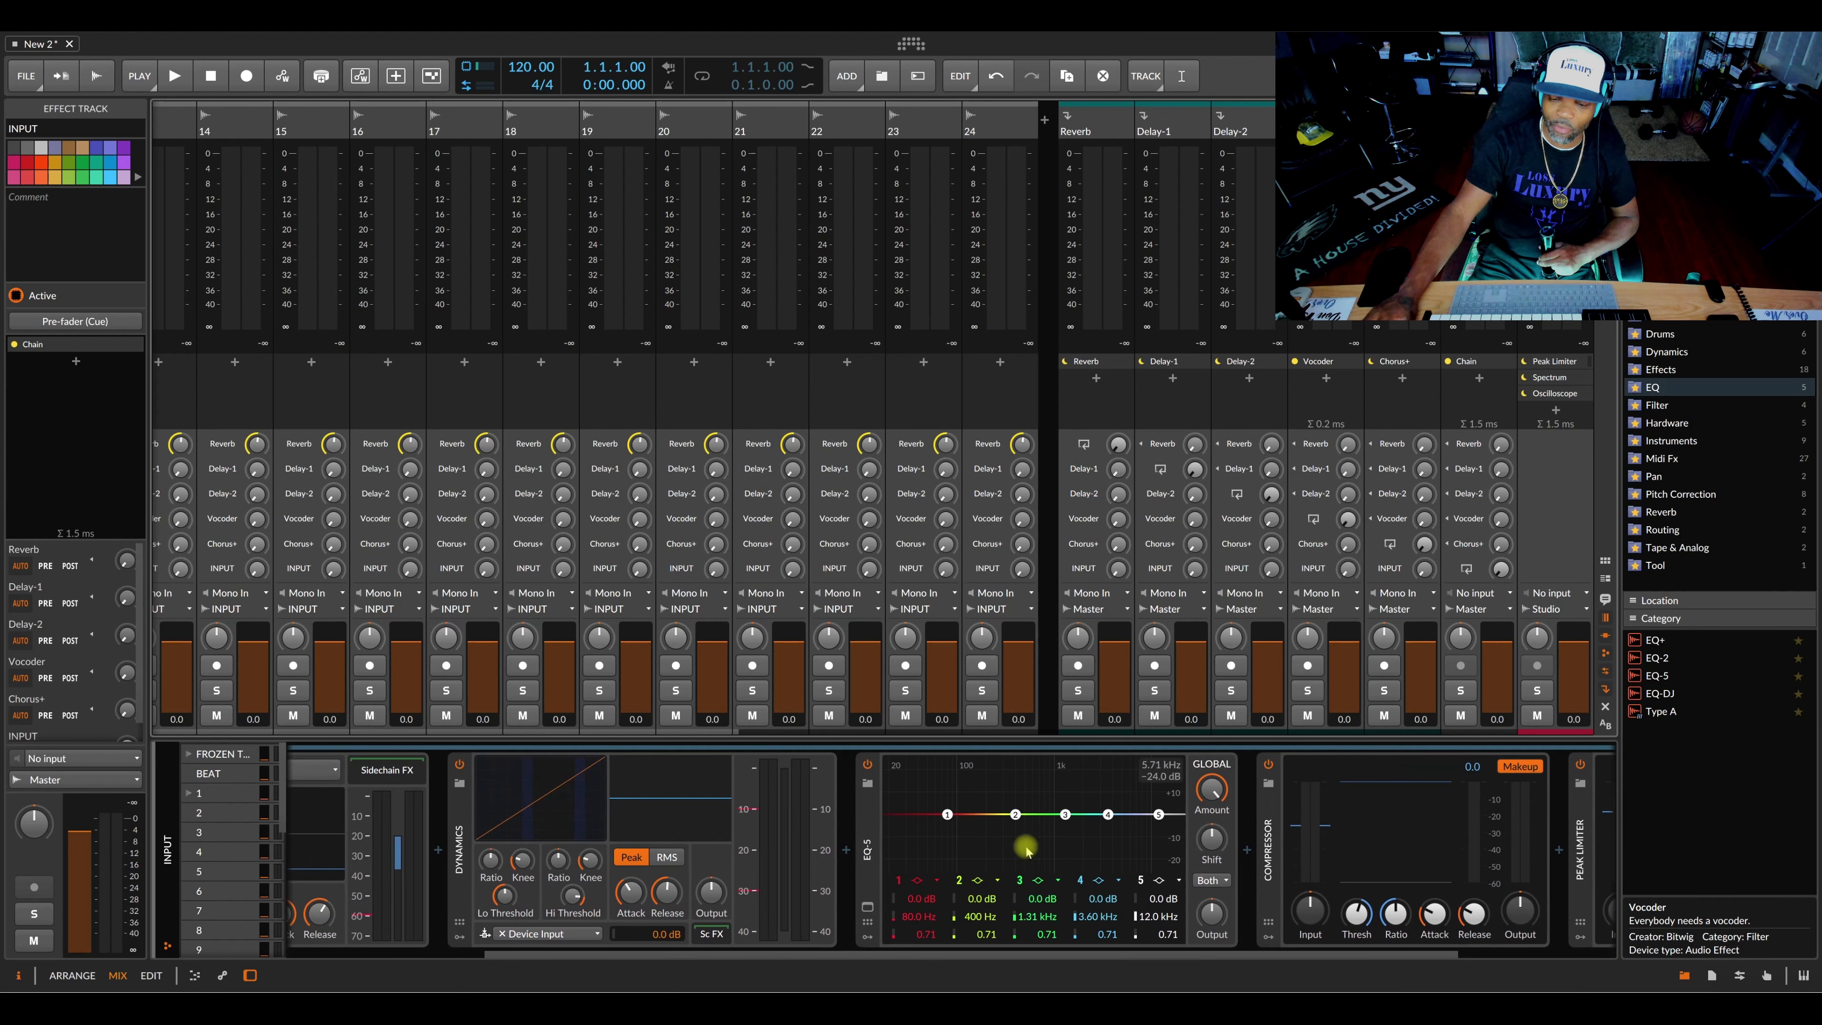
{"action": "left_click_drag", "start_coordinate": [977, 954], "coordinate": [691, 955]}
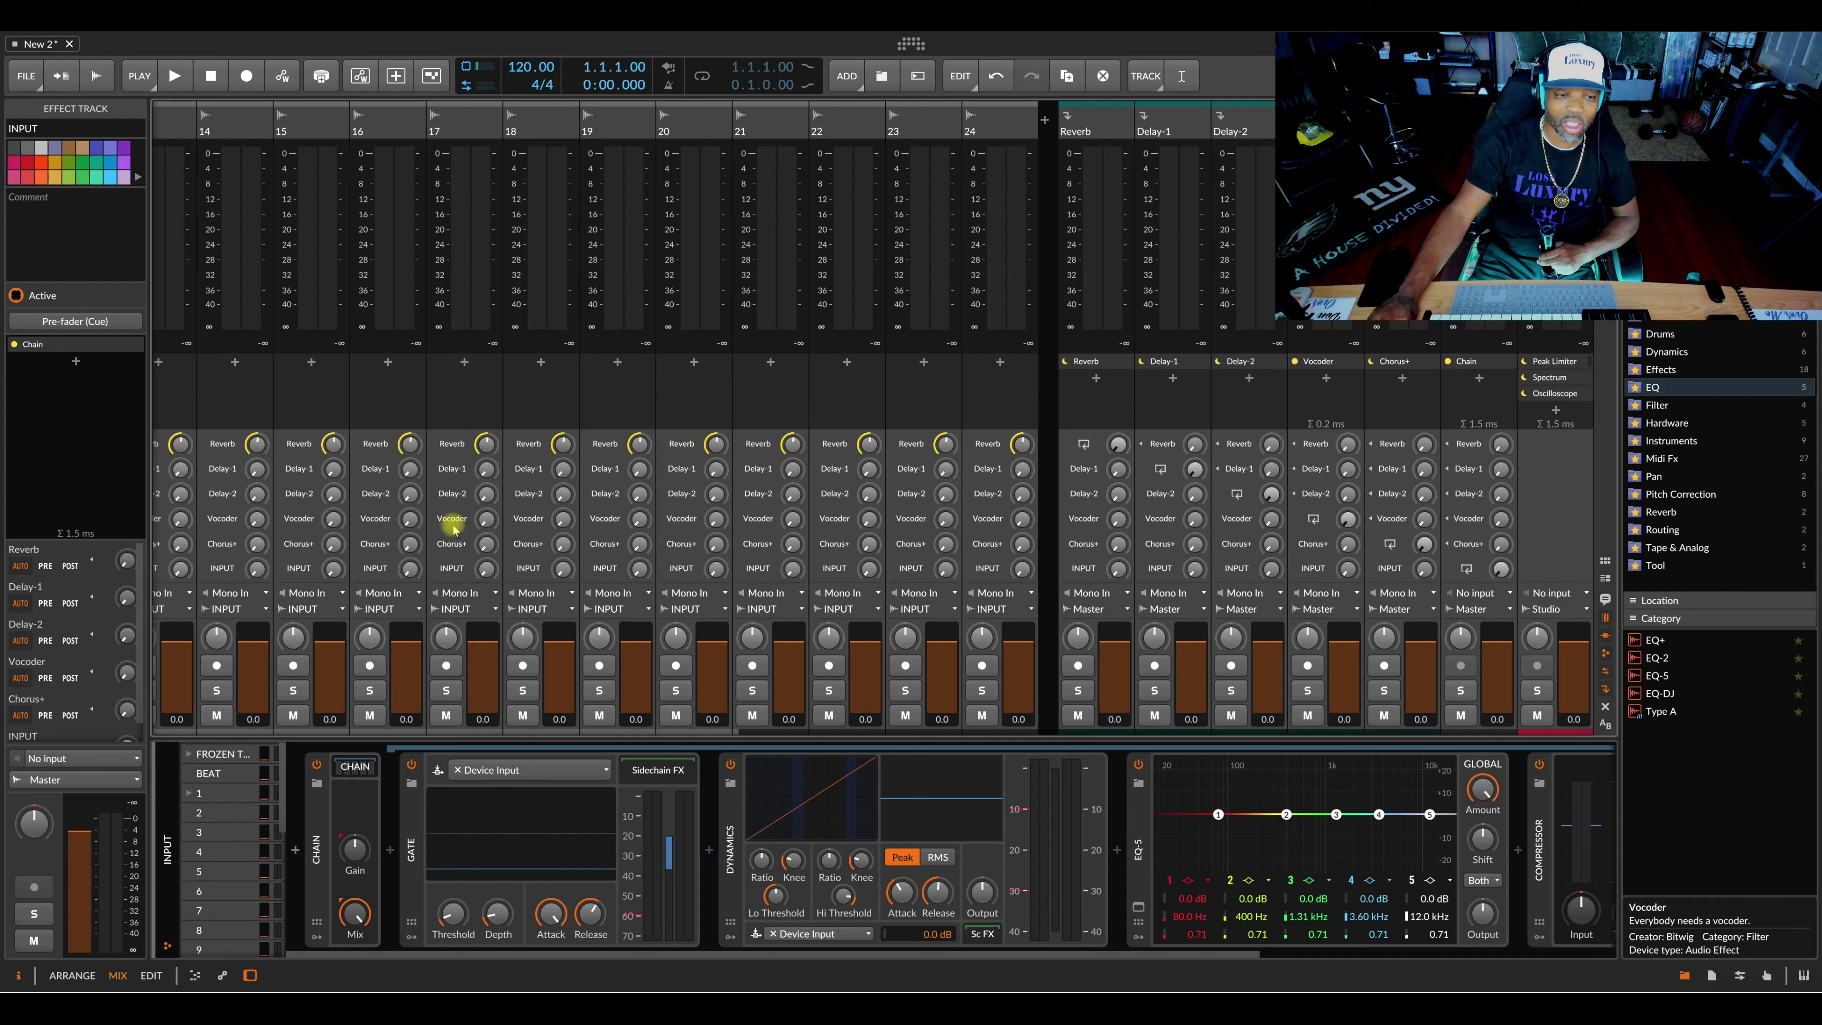
Step: Arm track 17 for recording and set band 5 of the INPUT track's EQ-5 to about -2.3 dB at 11.0 kHz
{"action": "left_click", "coordinate": [447, 665]}
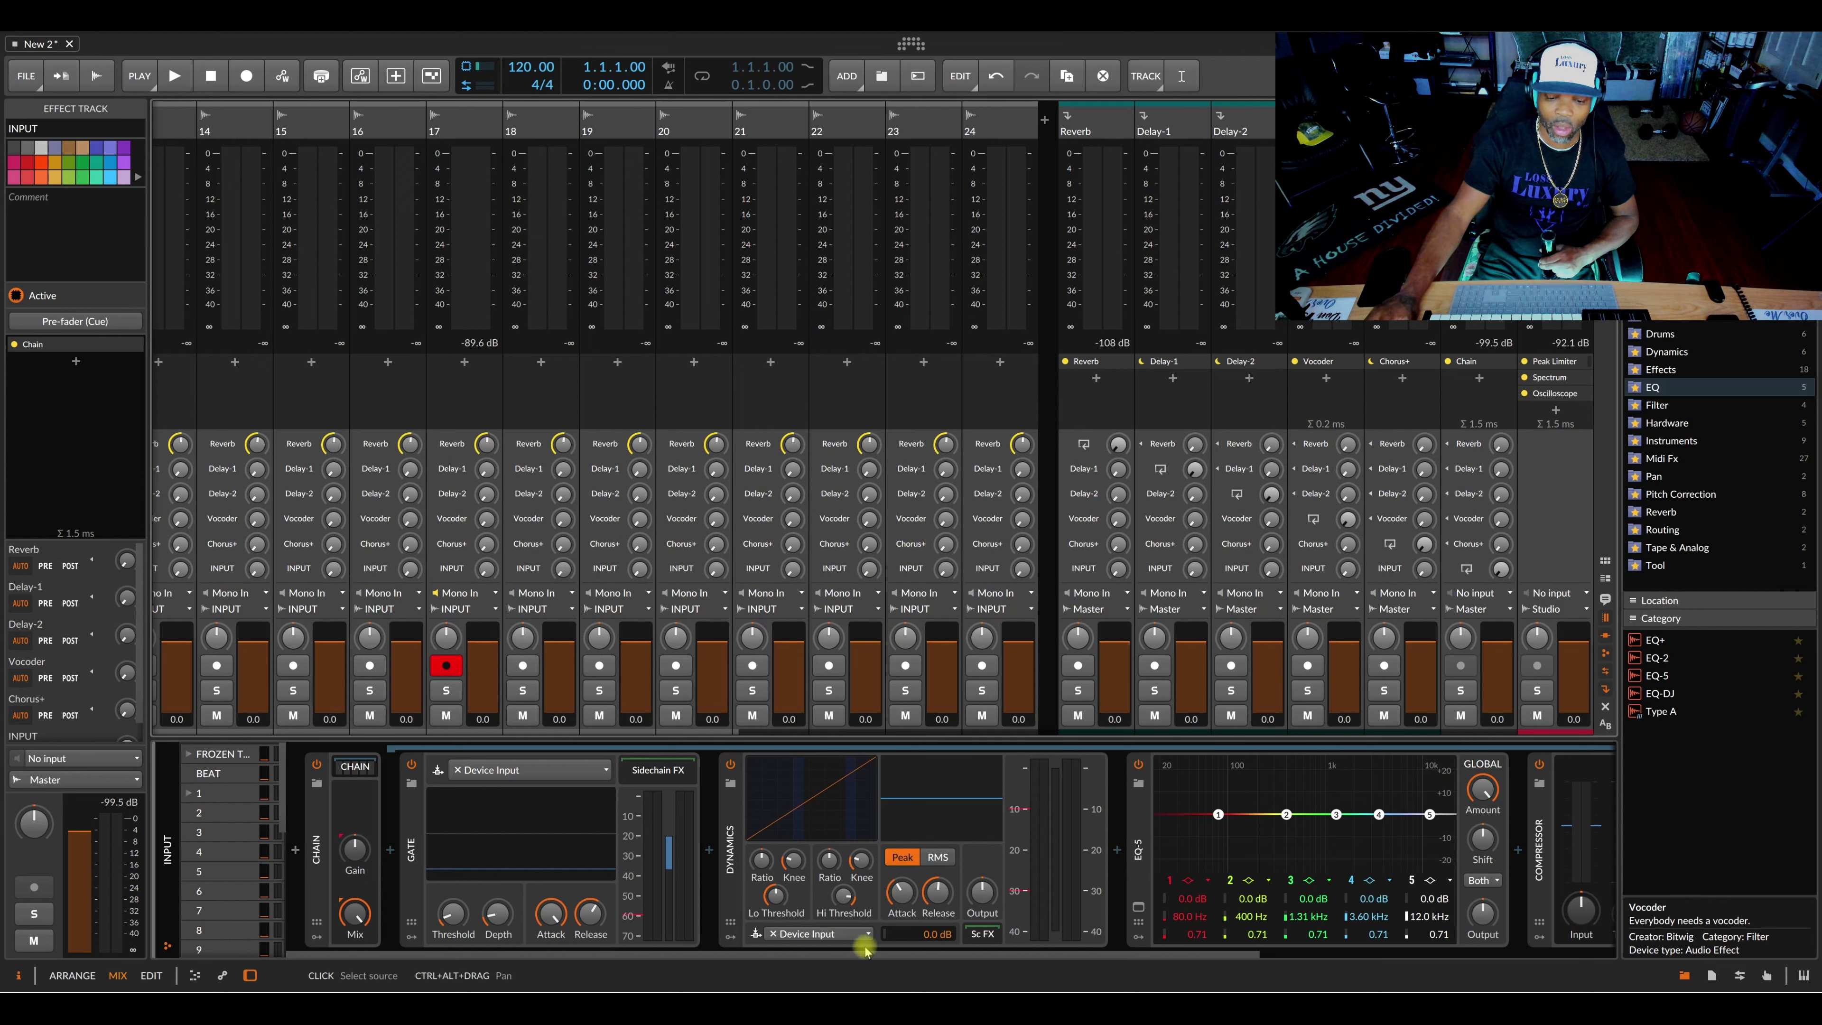
{"action": "left_click_drag", "start_coordinate": [873, 955], "coordinate": [1147, 952]}
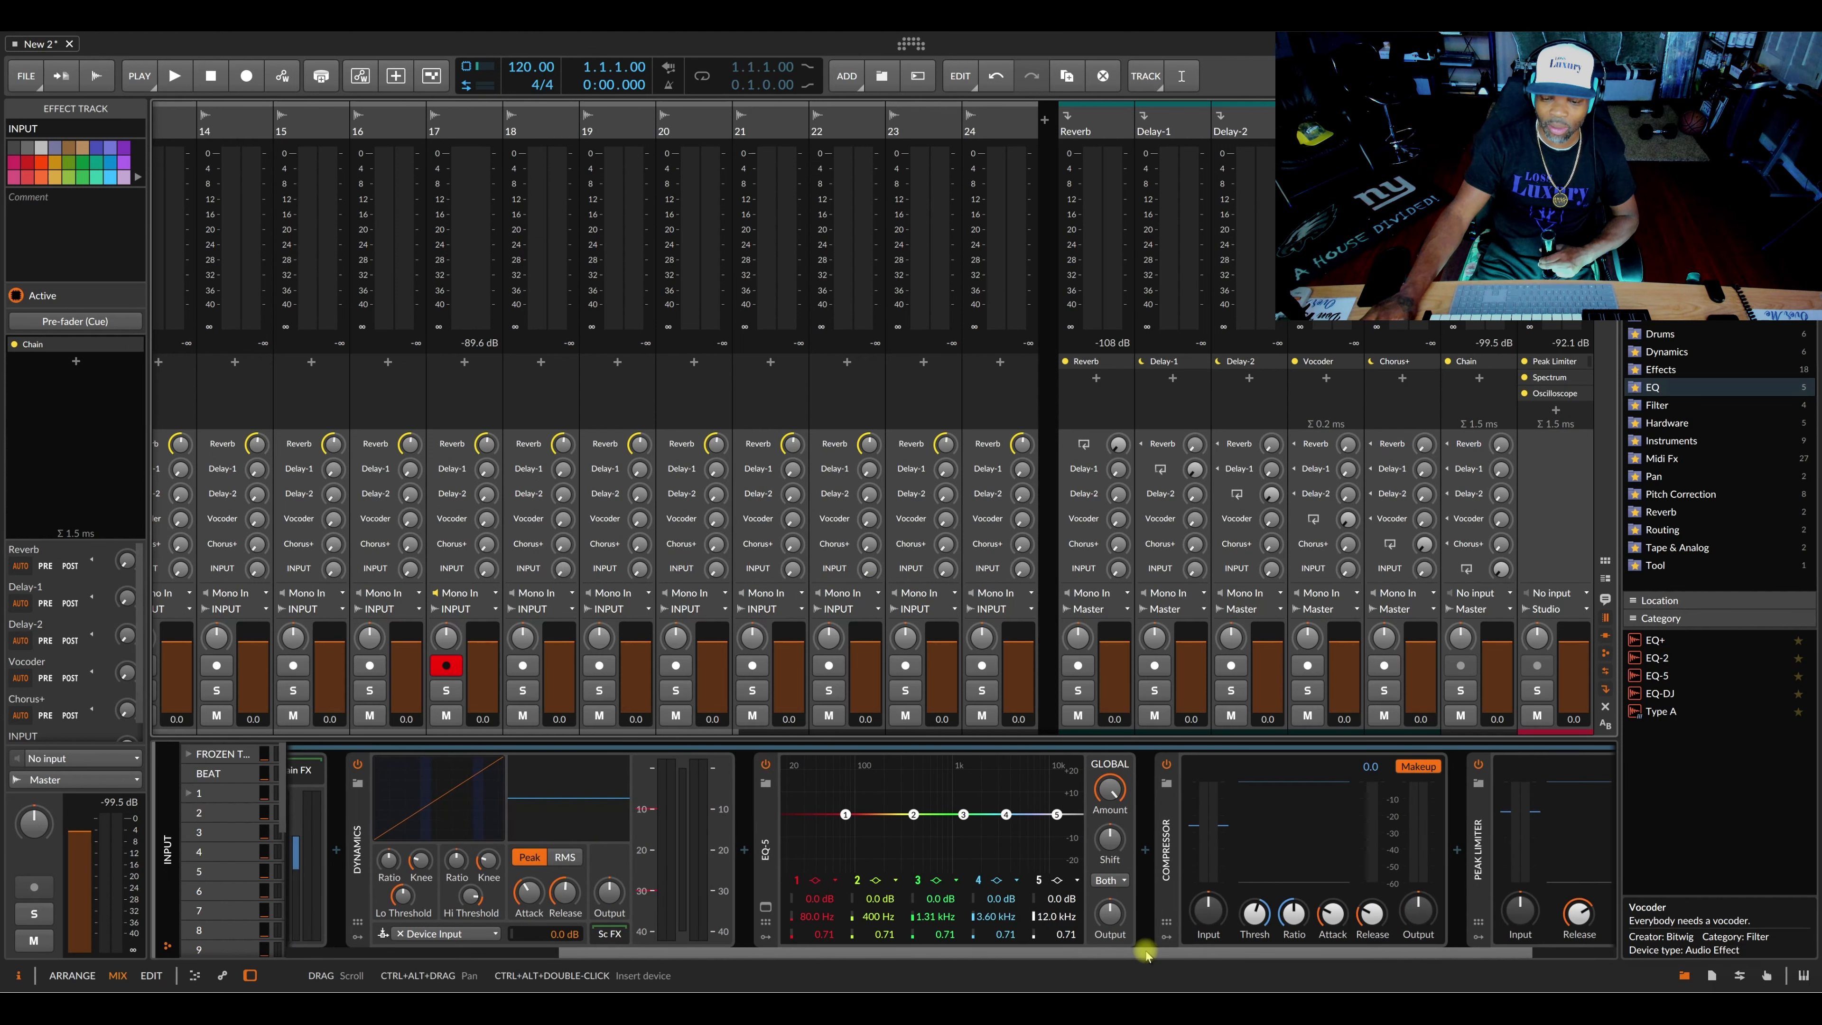
{"action": "left_click_drag", "start_coordinate": [1057, 814], "coordinate": [1053, 835]}
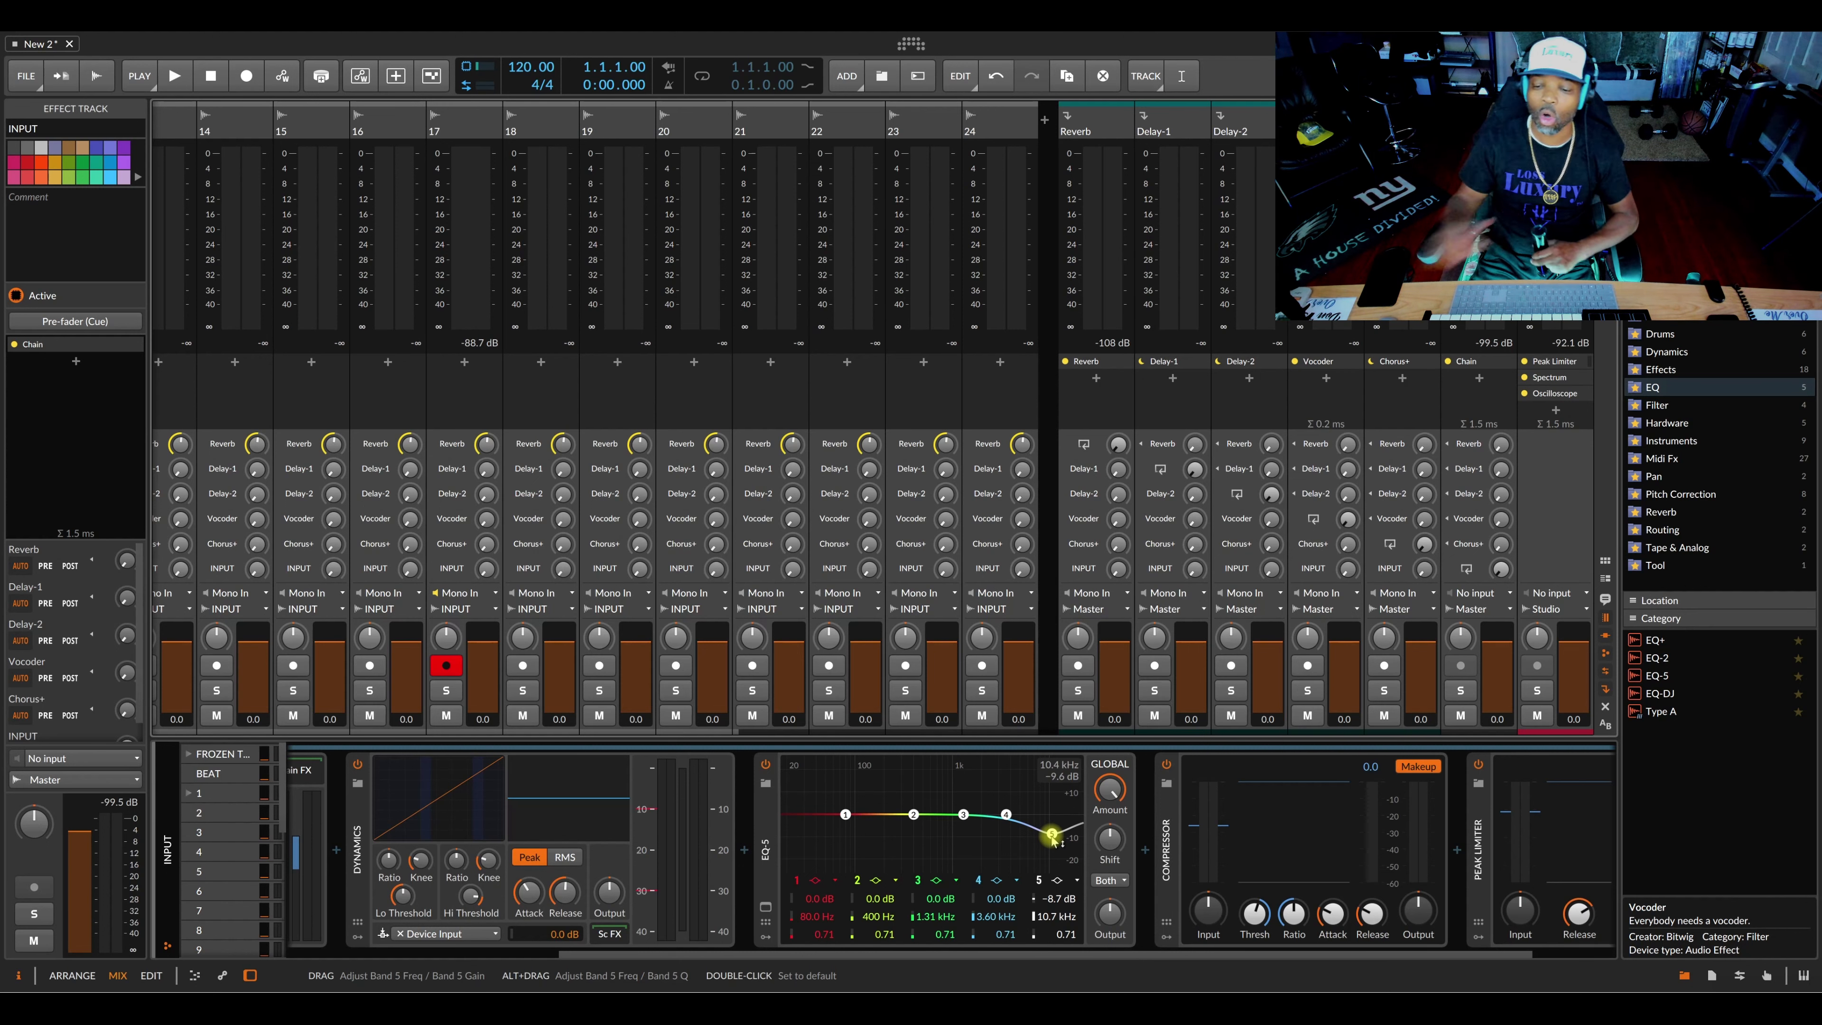
{"action": "left_click_drag", "start_coordinate": [1051, 834], "coordinate": [1052, 818]}
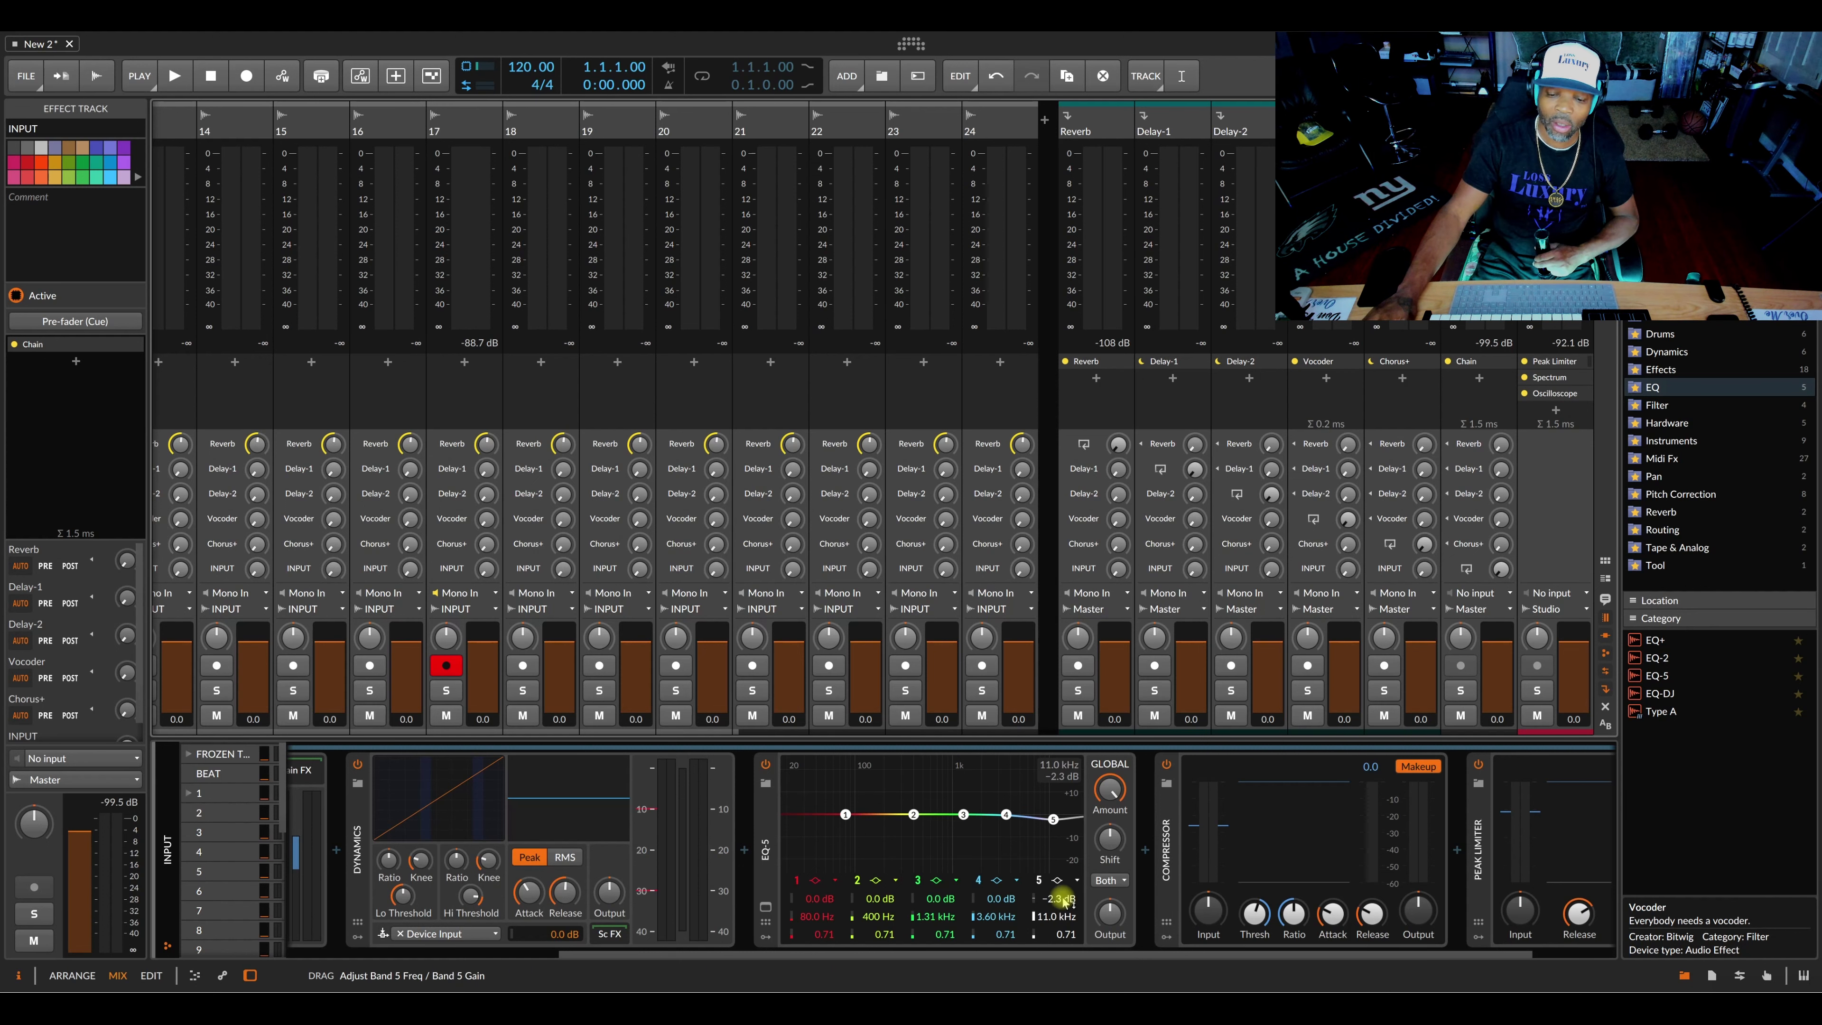
Step: Set the INPUT chain's Peak Limiter ceiling to about -11 dB, and switch the chain's Compressor off and back on
{"action": "left_click_drag", "start_coordinate": [980, 958], "coordinate": [557, 960]}
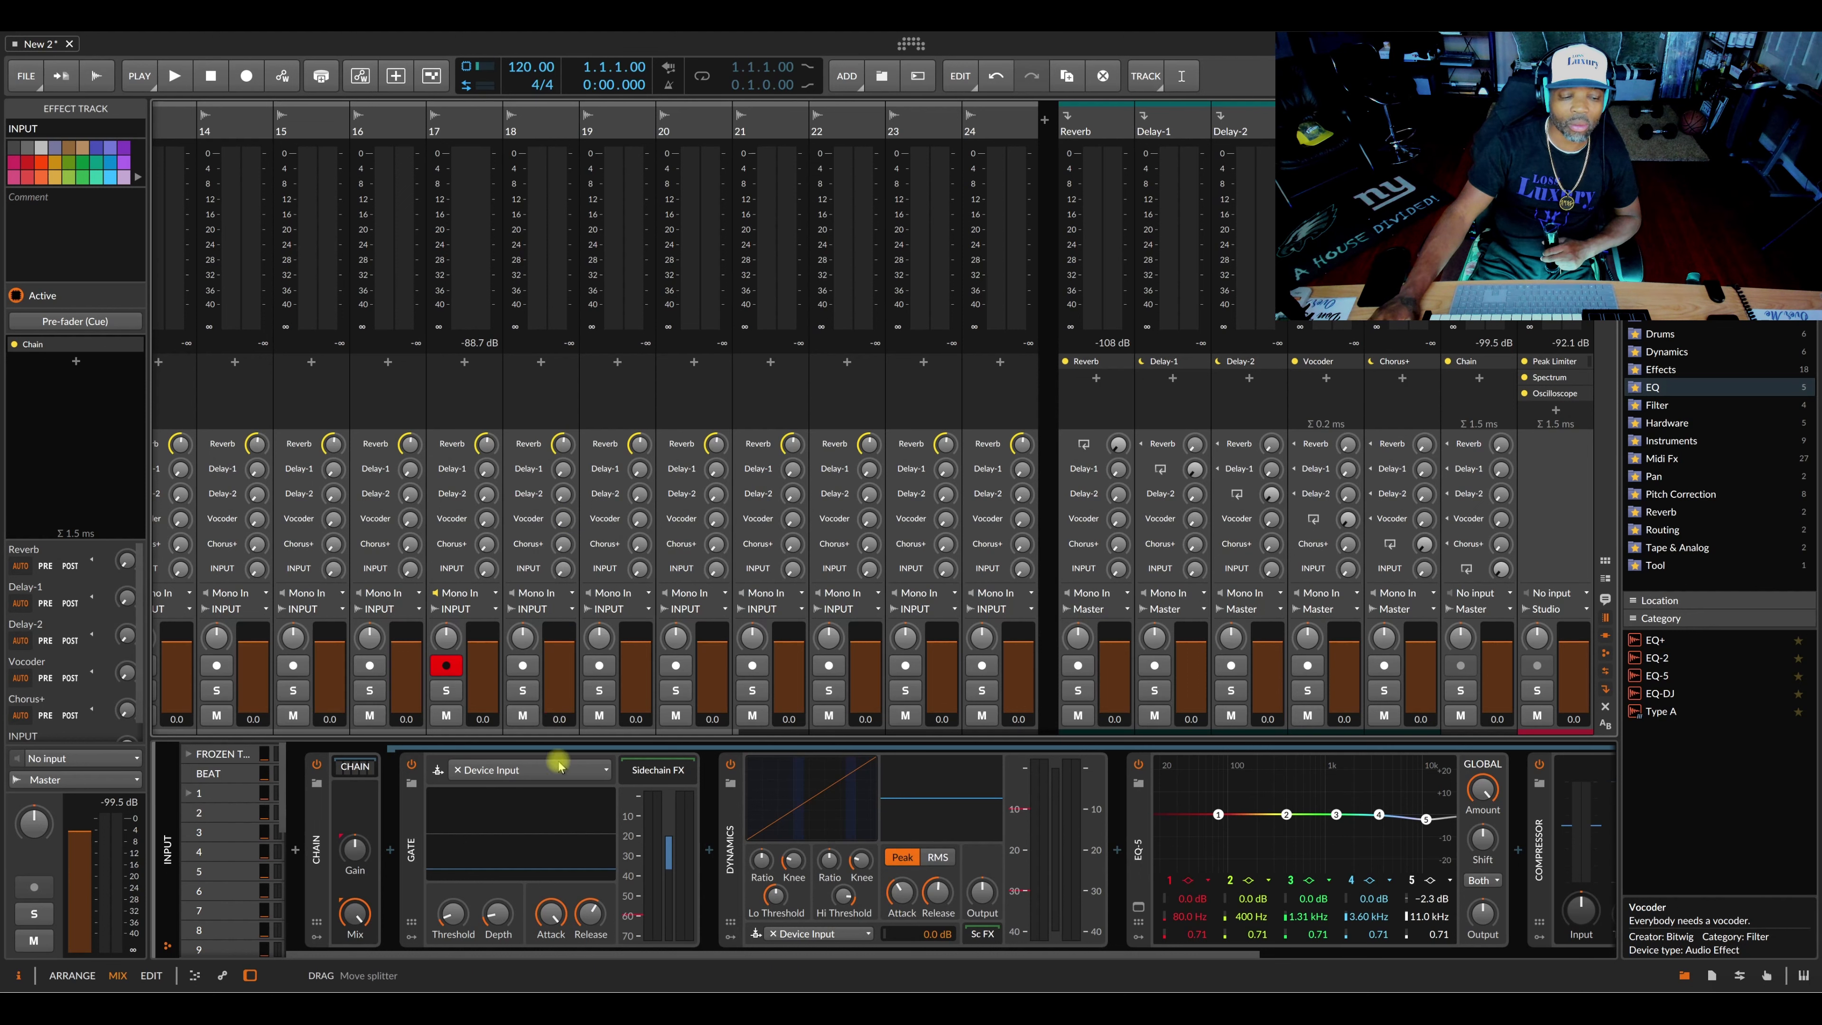
{"action": "left_click_drag", "start_coordinate": [711, 954], "coordinate": [1363, 949]}
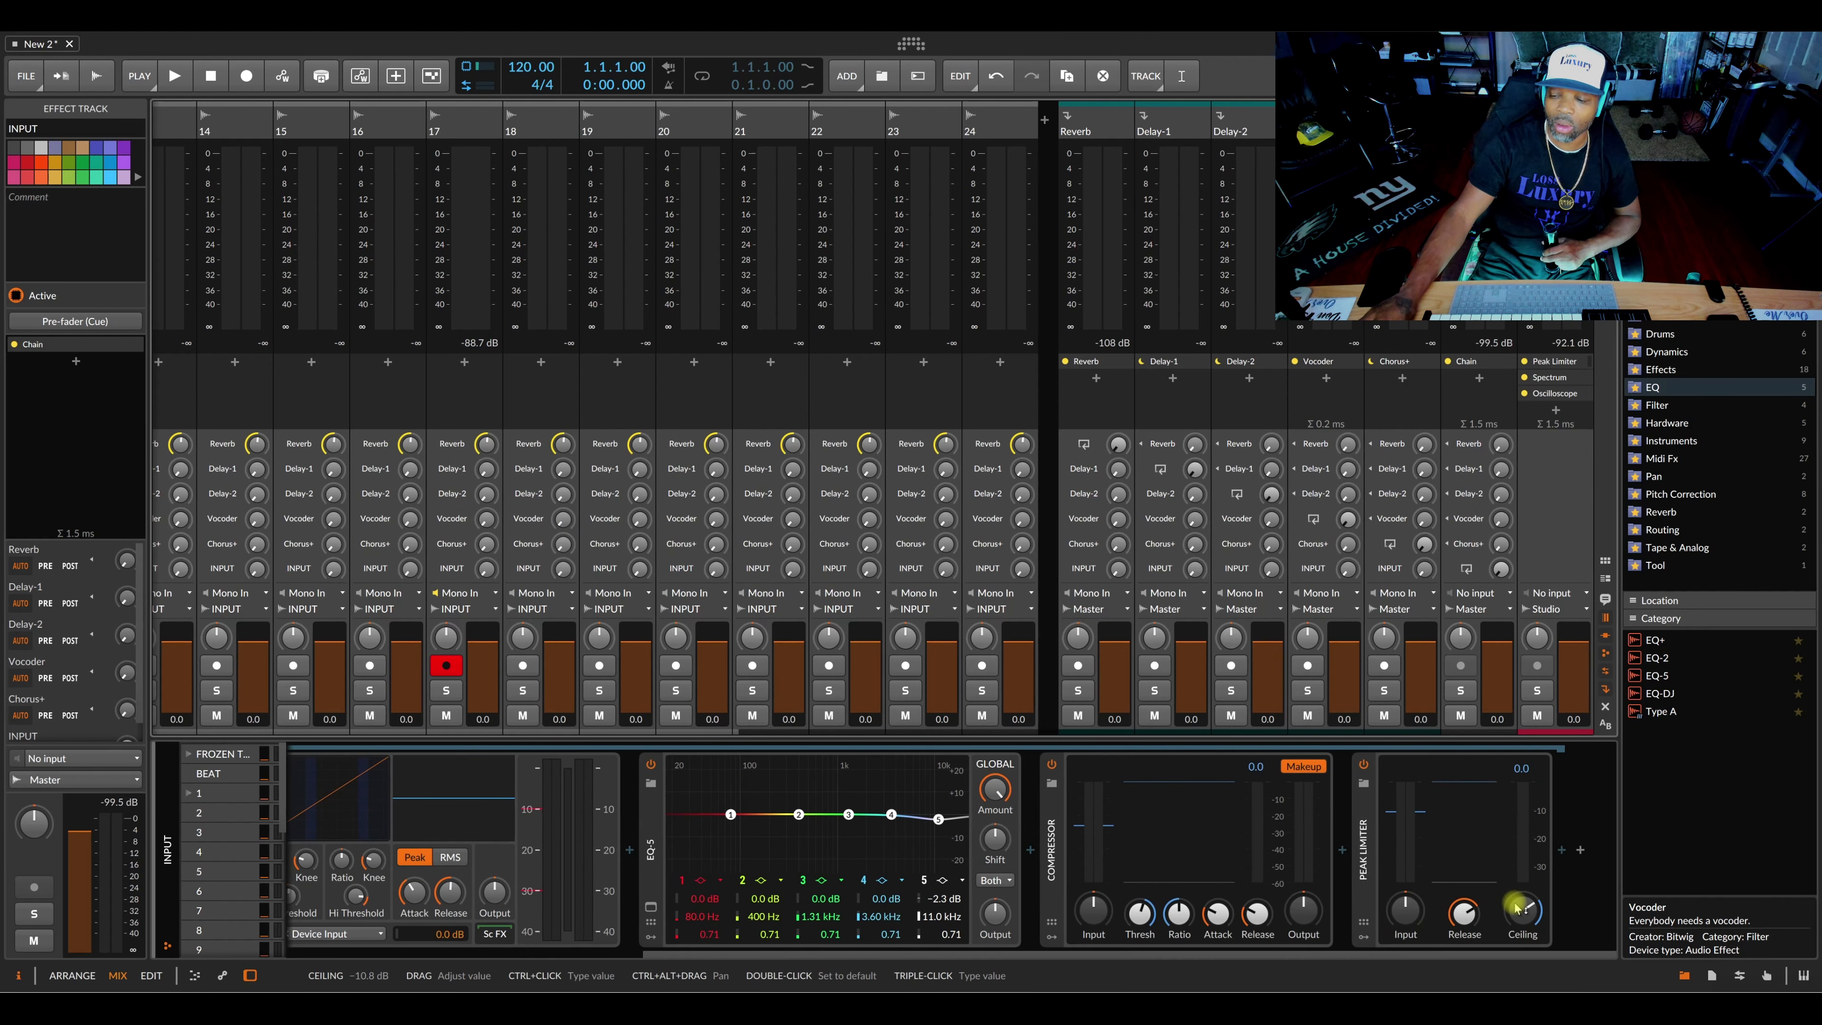
{"action": "left_click_drag", "start_coordinate": [1516, 910], "coordinate": [1516, 909]}
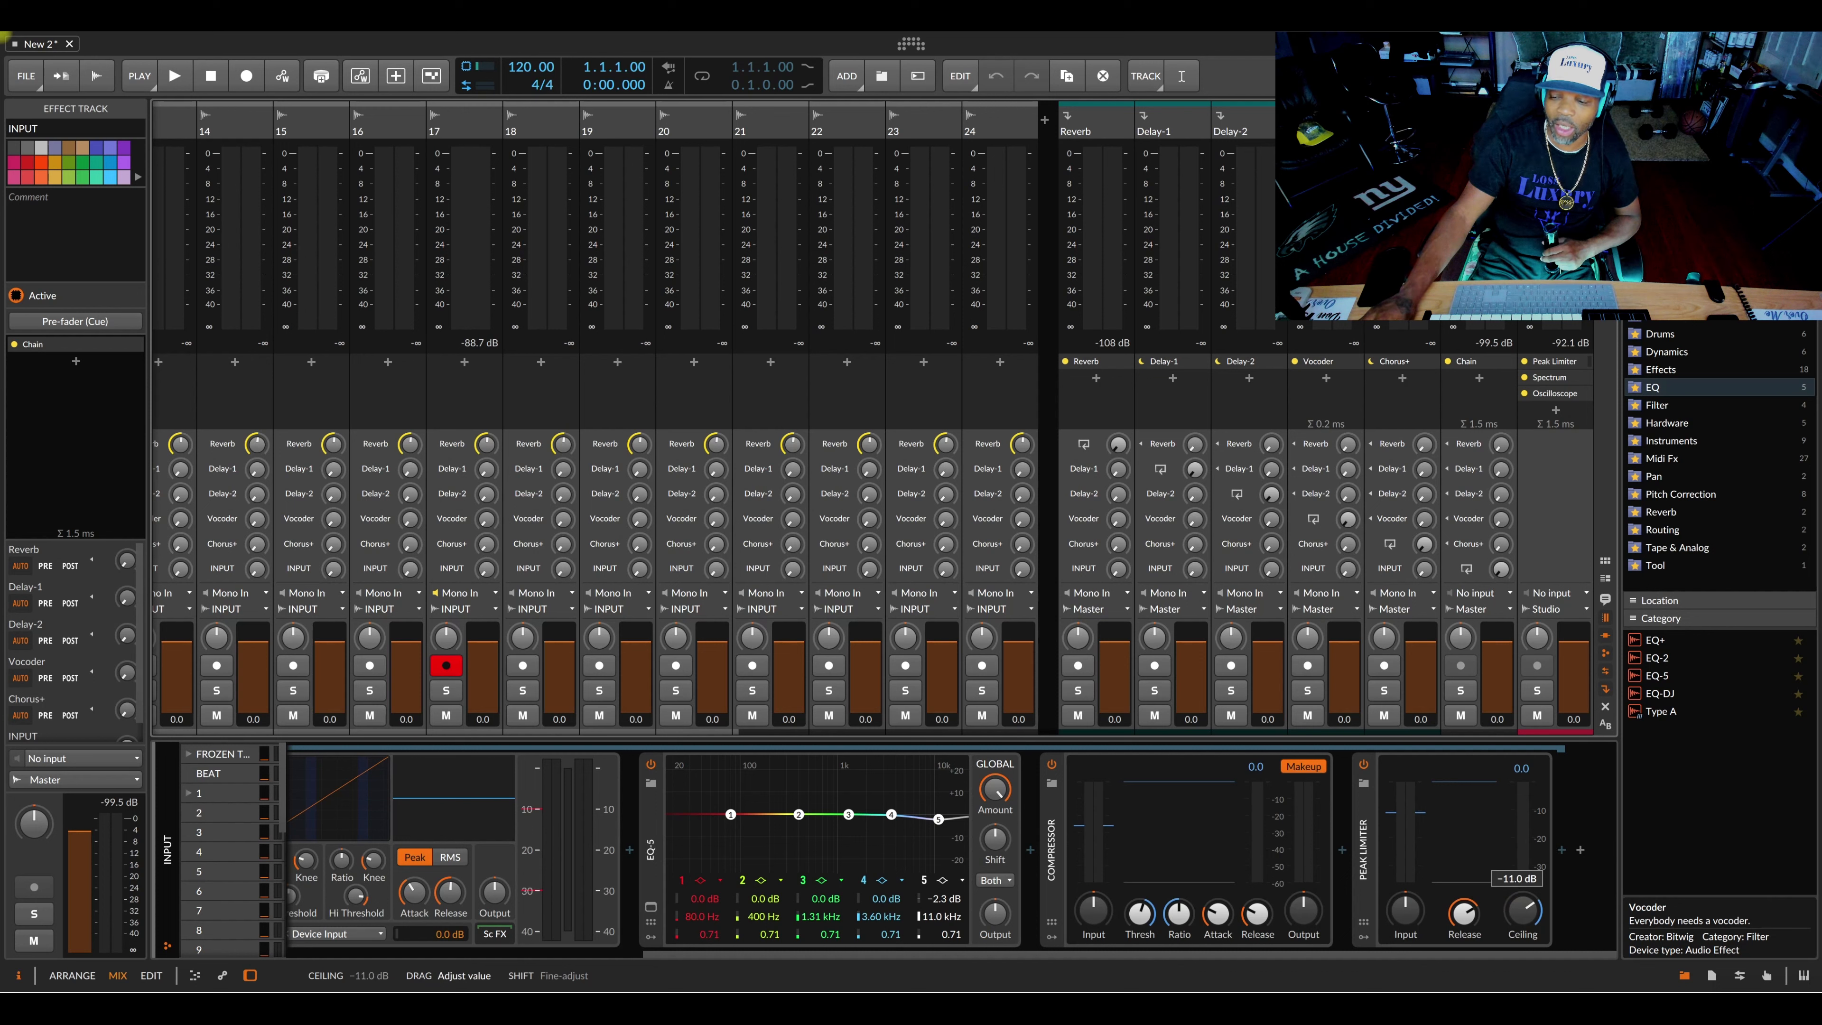
{"action": "left_click_drag", "start_coordinate": [1515, 909], "coordinate": [1515, 907]}
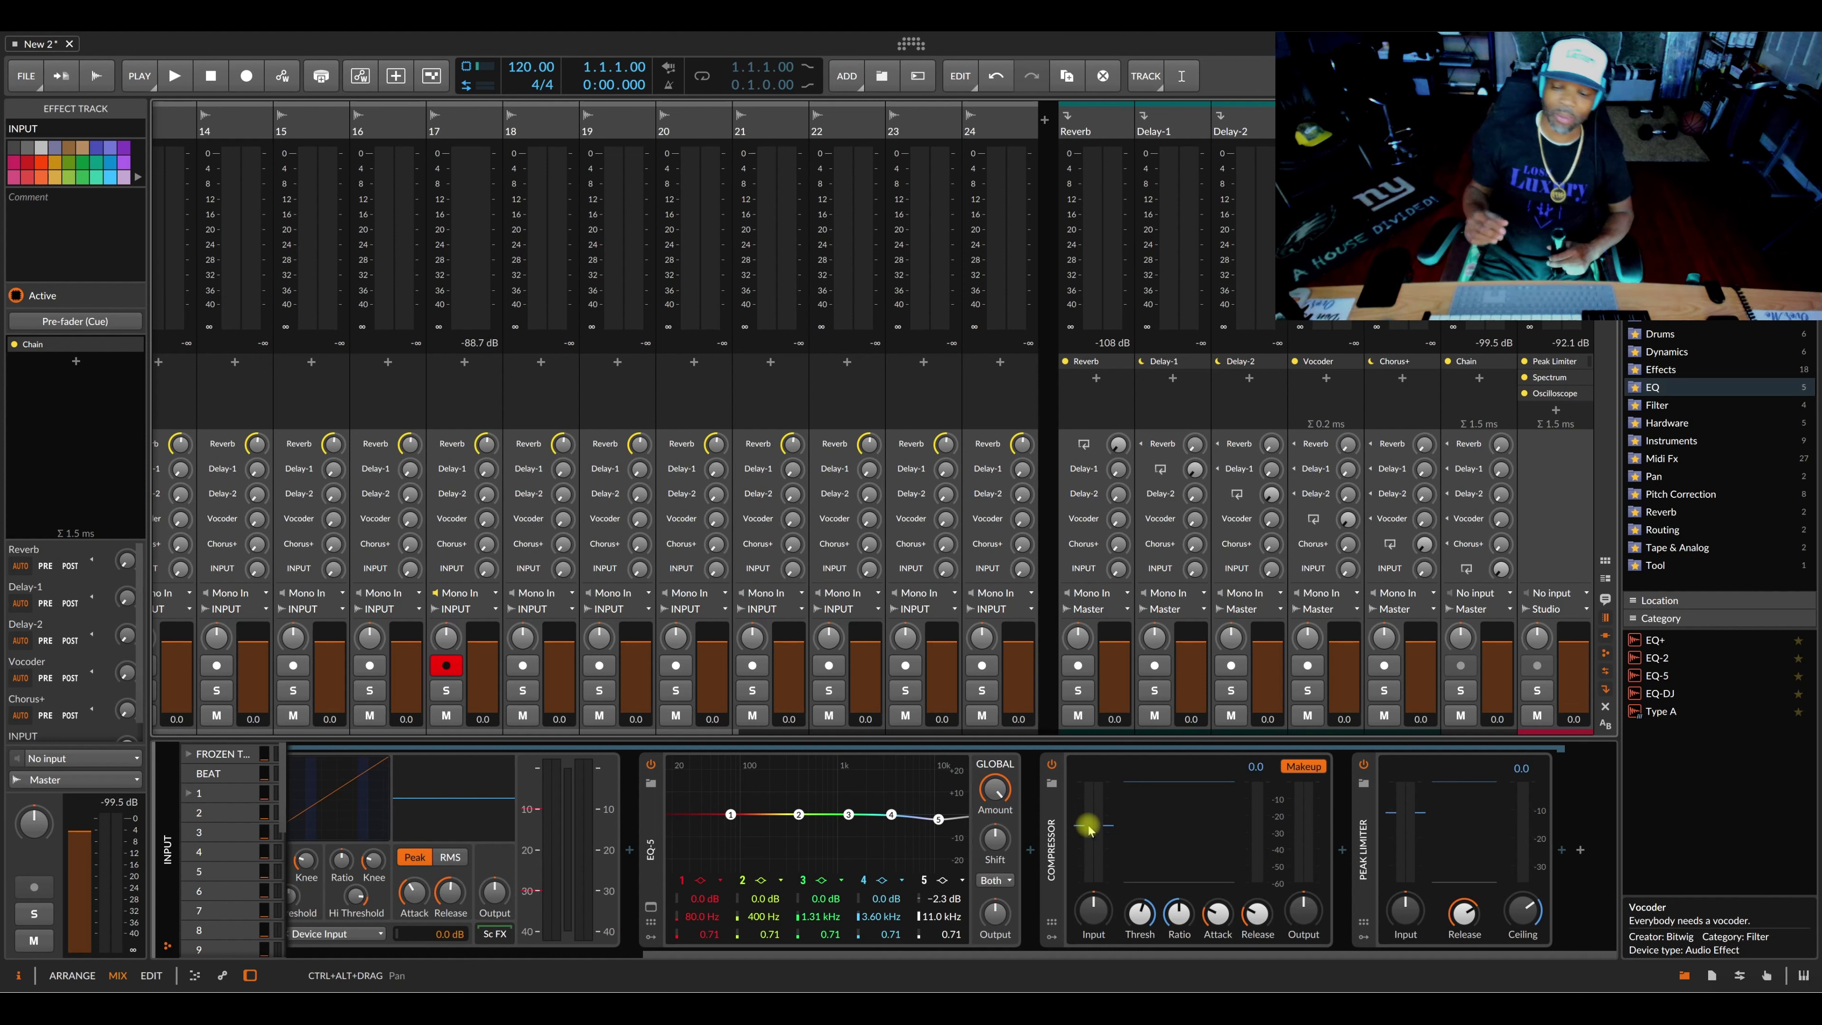
{"action": "left_click", "coordinate": [1052, 763]}
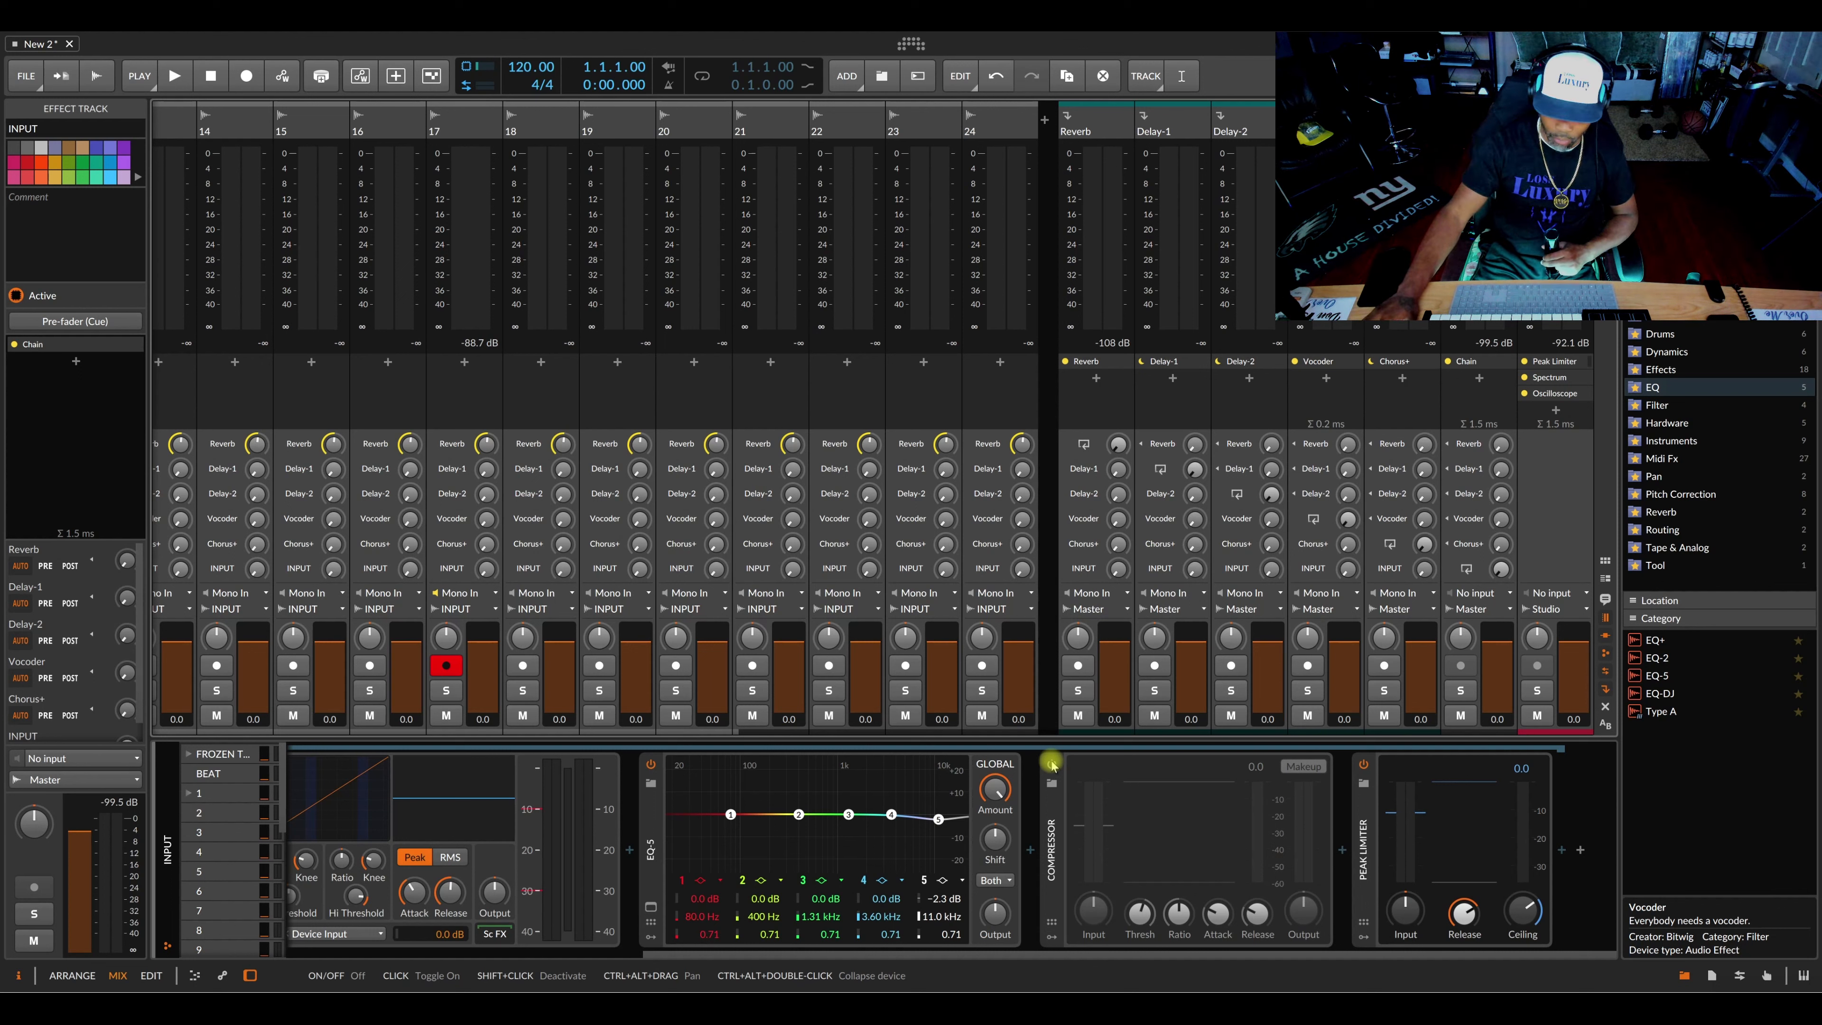
{"action": "left_click", "coordinate": [1051, 763]}
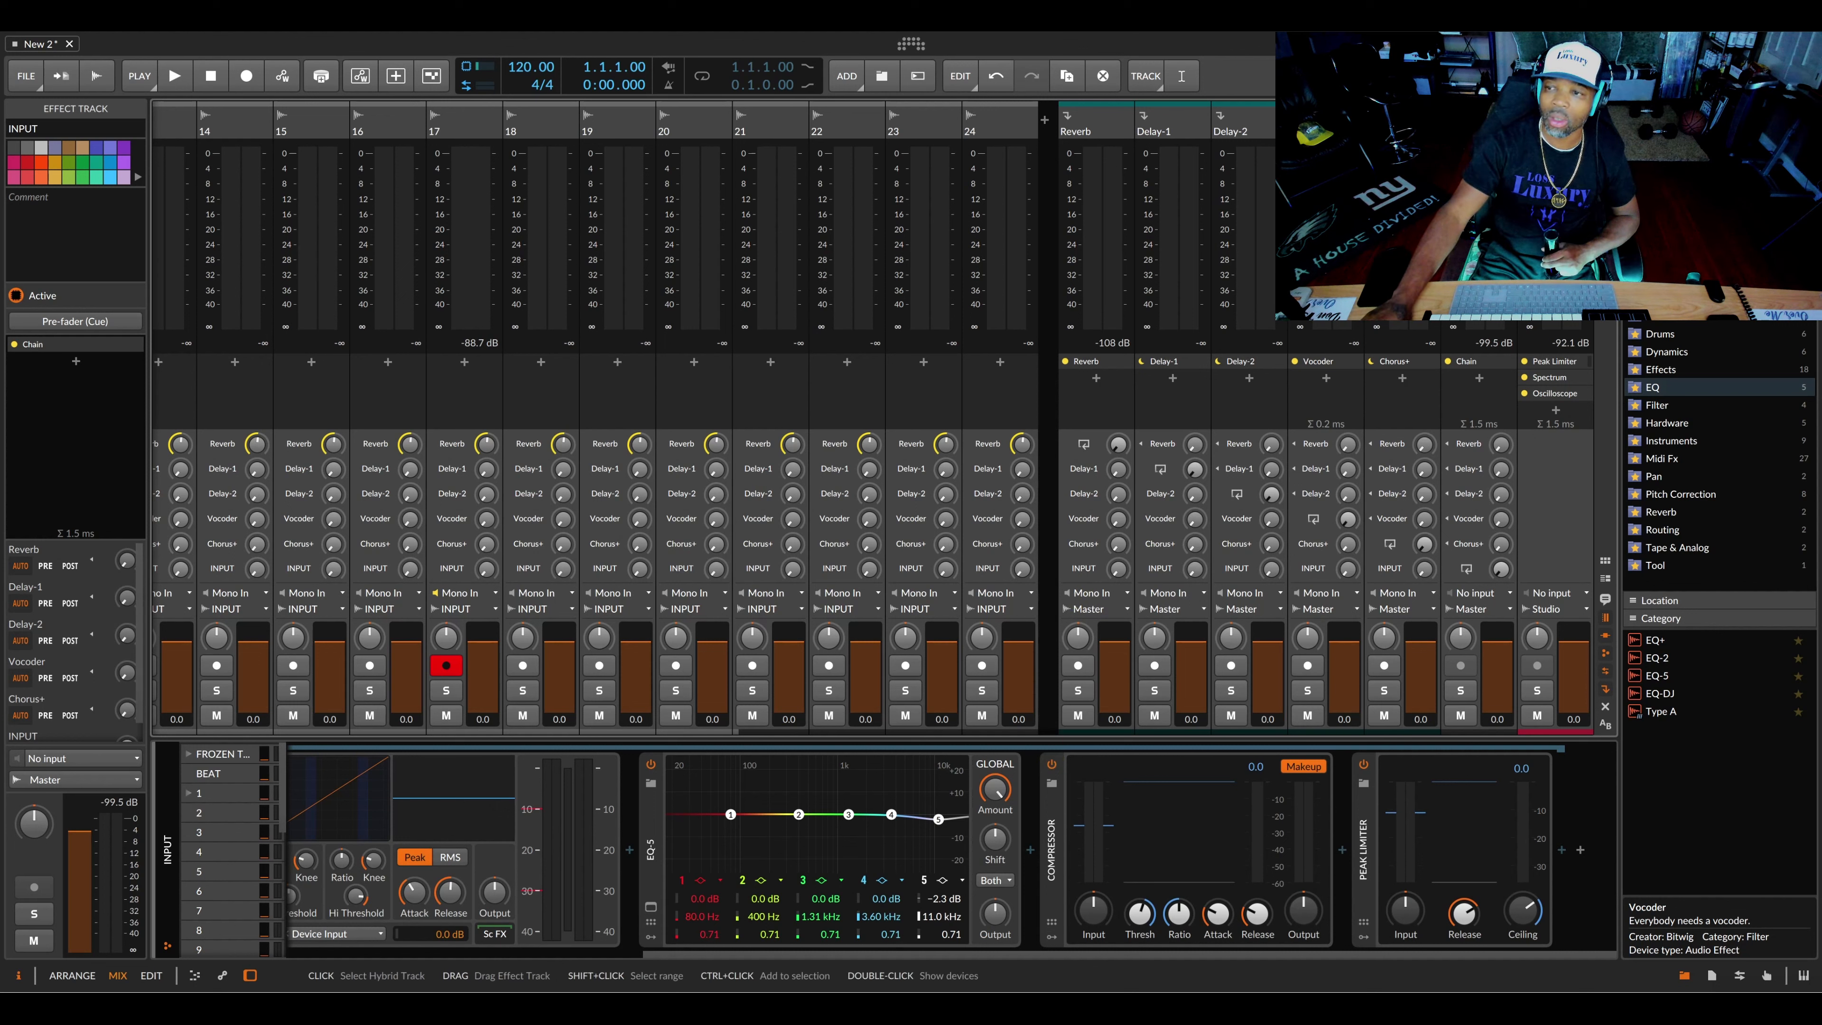
Step: Show the Master track's devices, set its Peak Limiter input gain to about +1.6 dB and disable the limiter
{"action": "double_click", "coordinate": [1555, 129]}
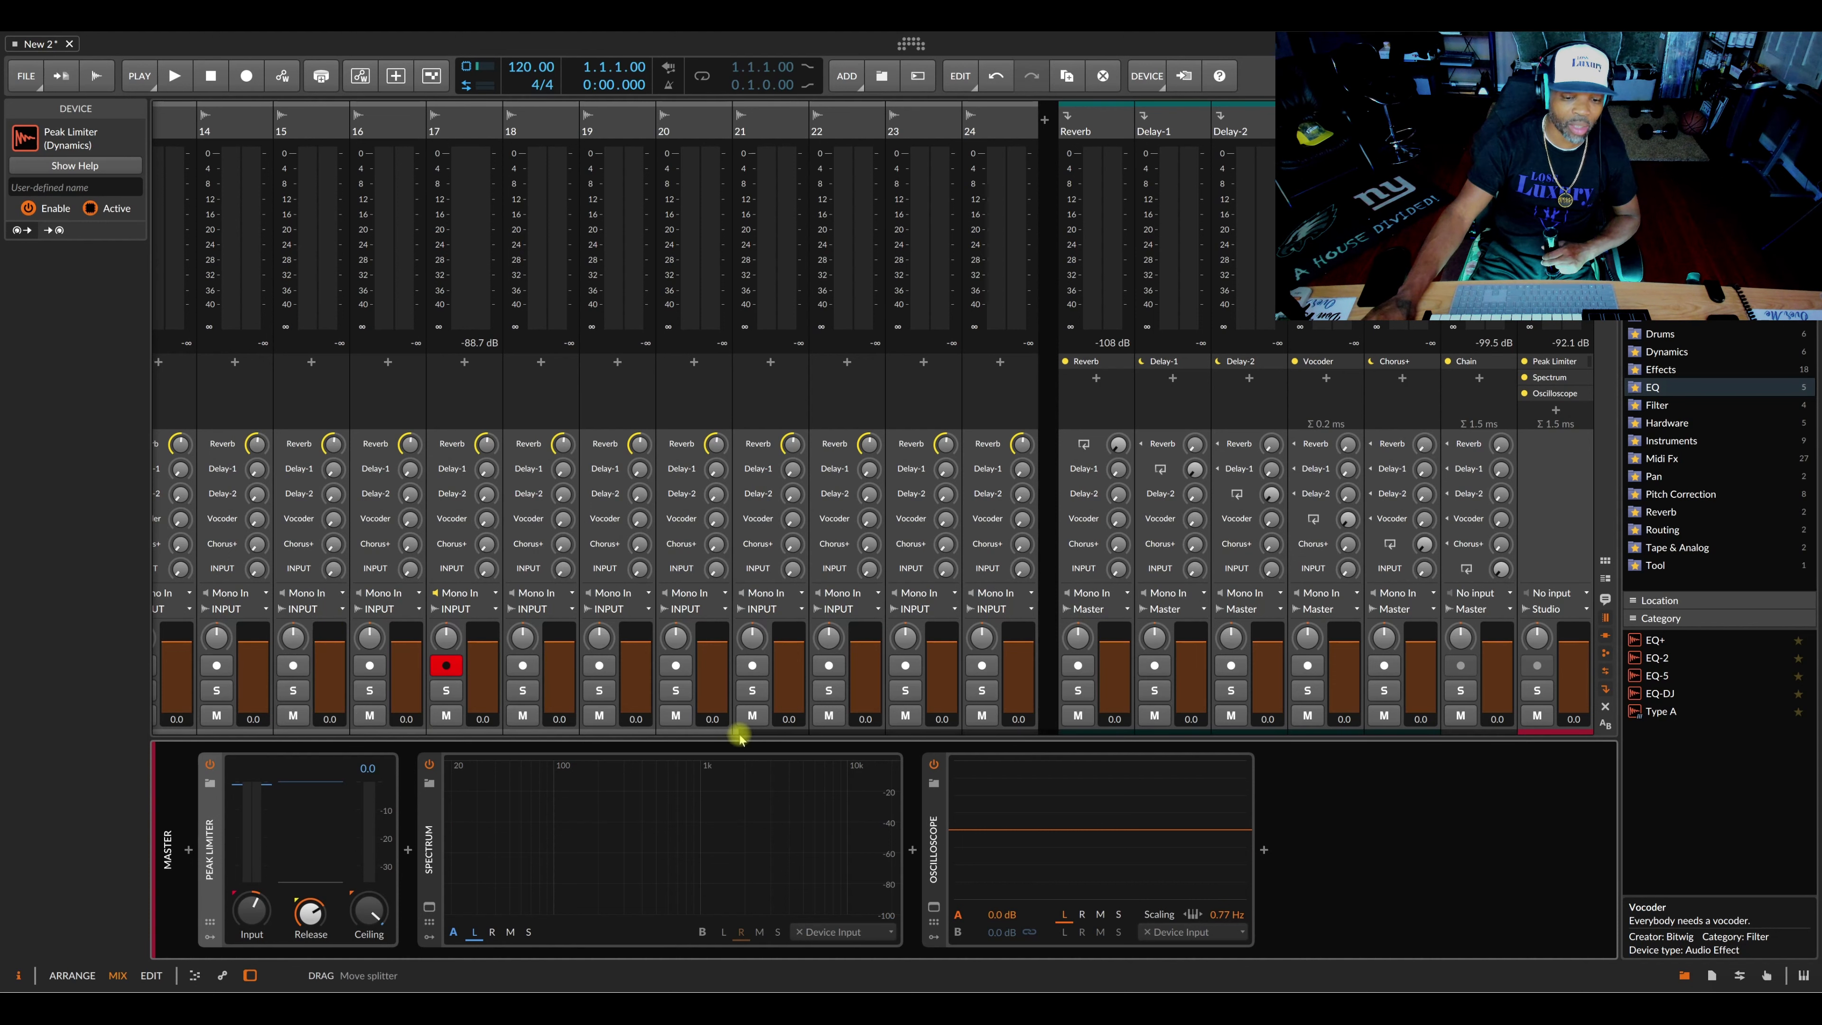
{"action": "left_click", "coordinate": [724, 732]}
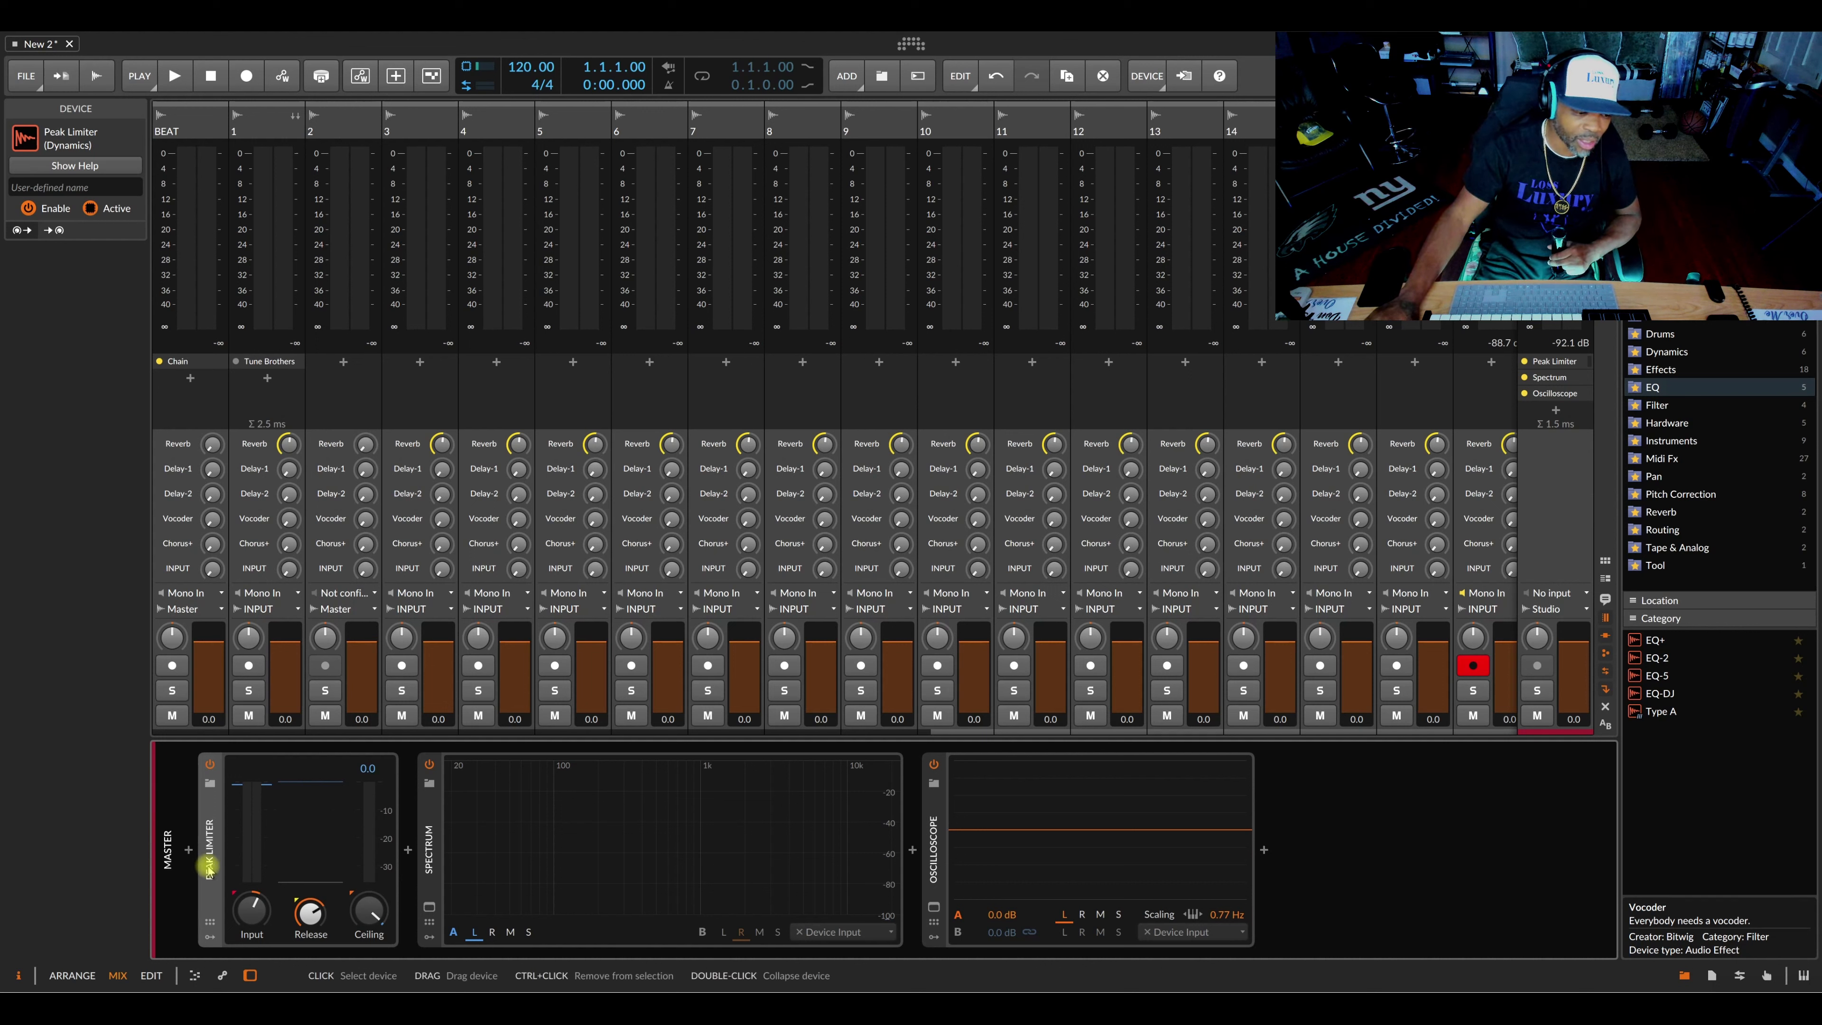
{"action": "left_click_drag", "start_coordinate": [256, 911], "coordinate": [252, 913]}
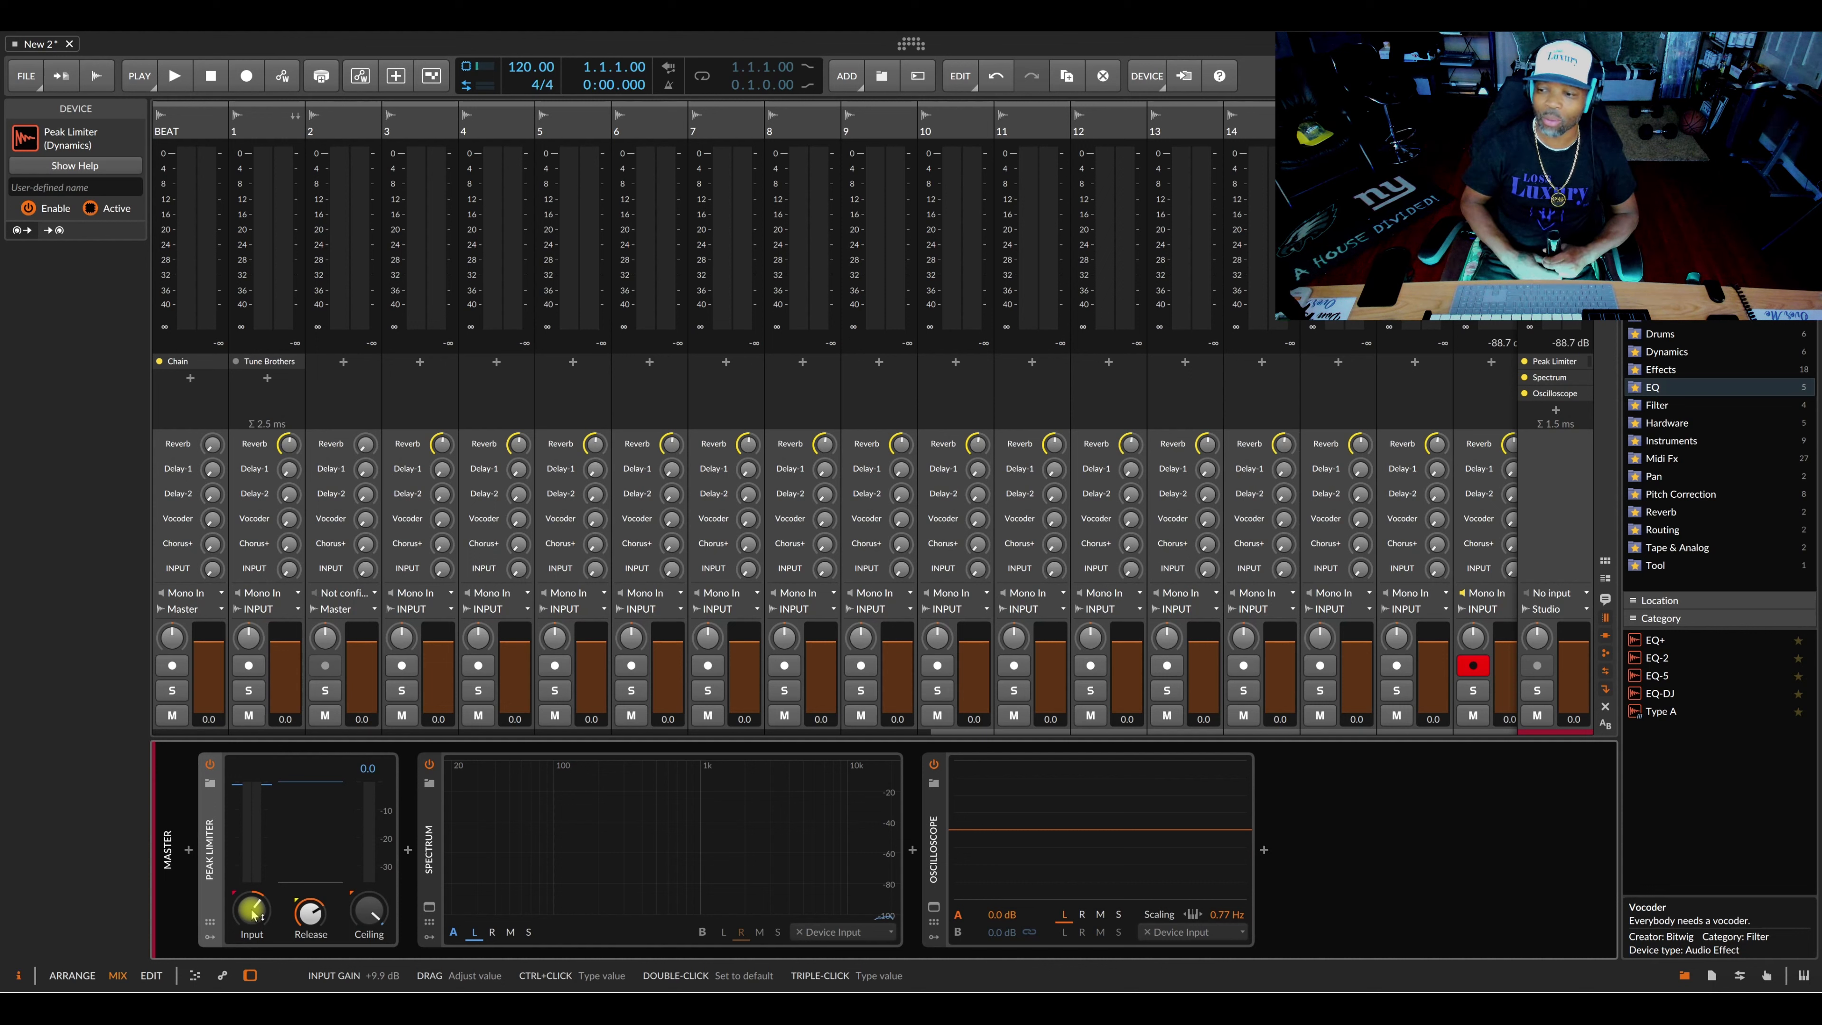
{"action": "left_click_drag", "start_coordinate": [250, 917], "coordinate": [250, 973]}
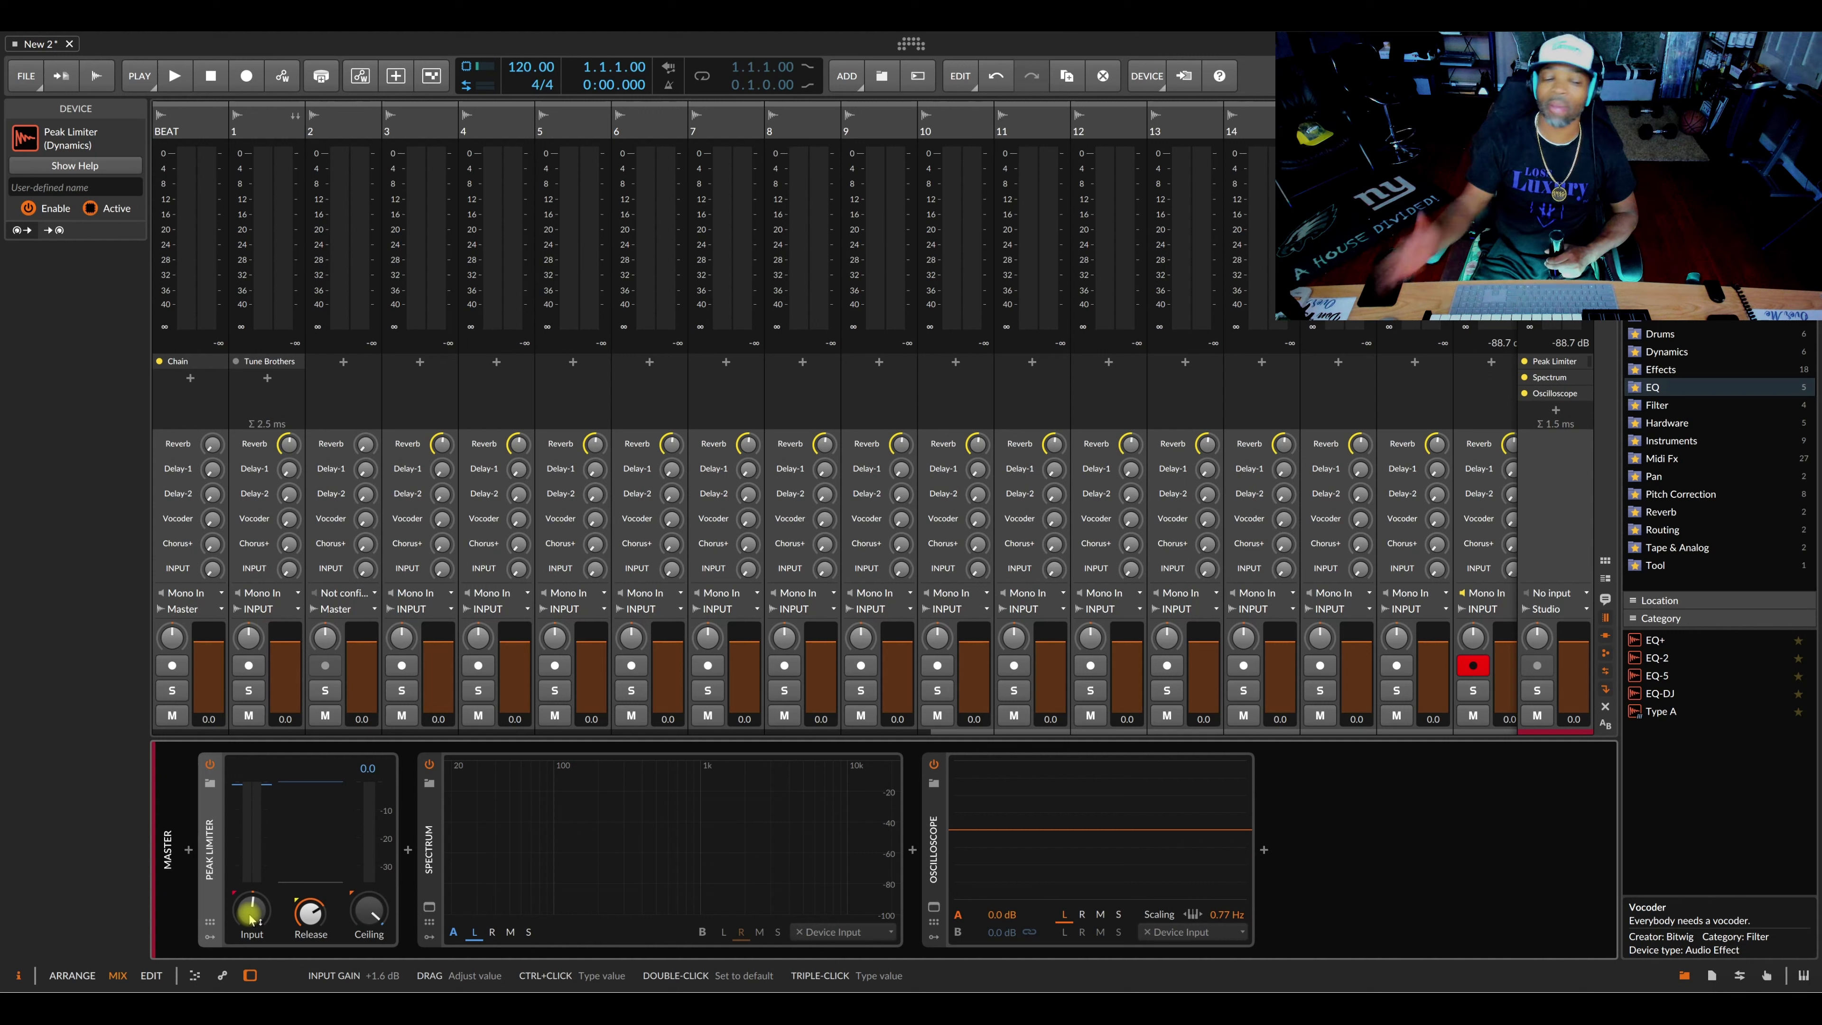
{"action": "left_click", "coordinate": [209, 763]}
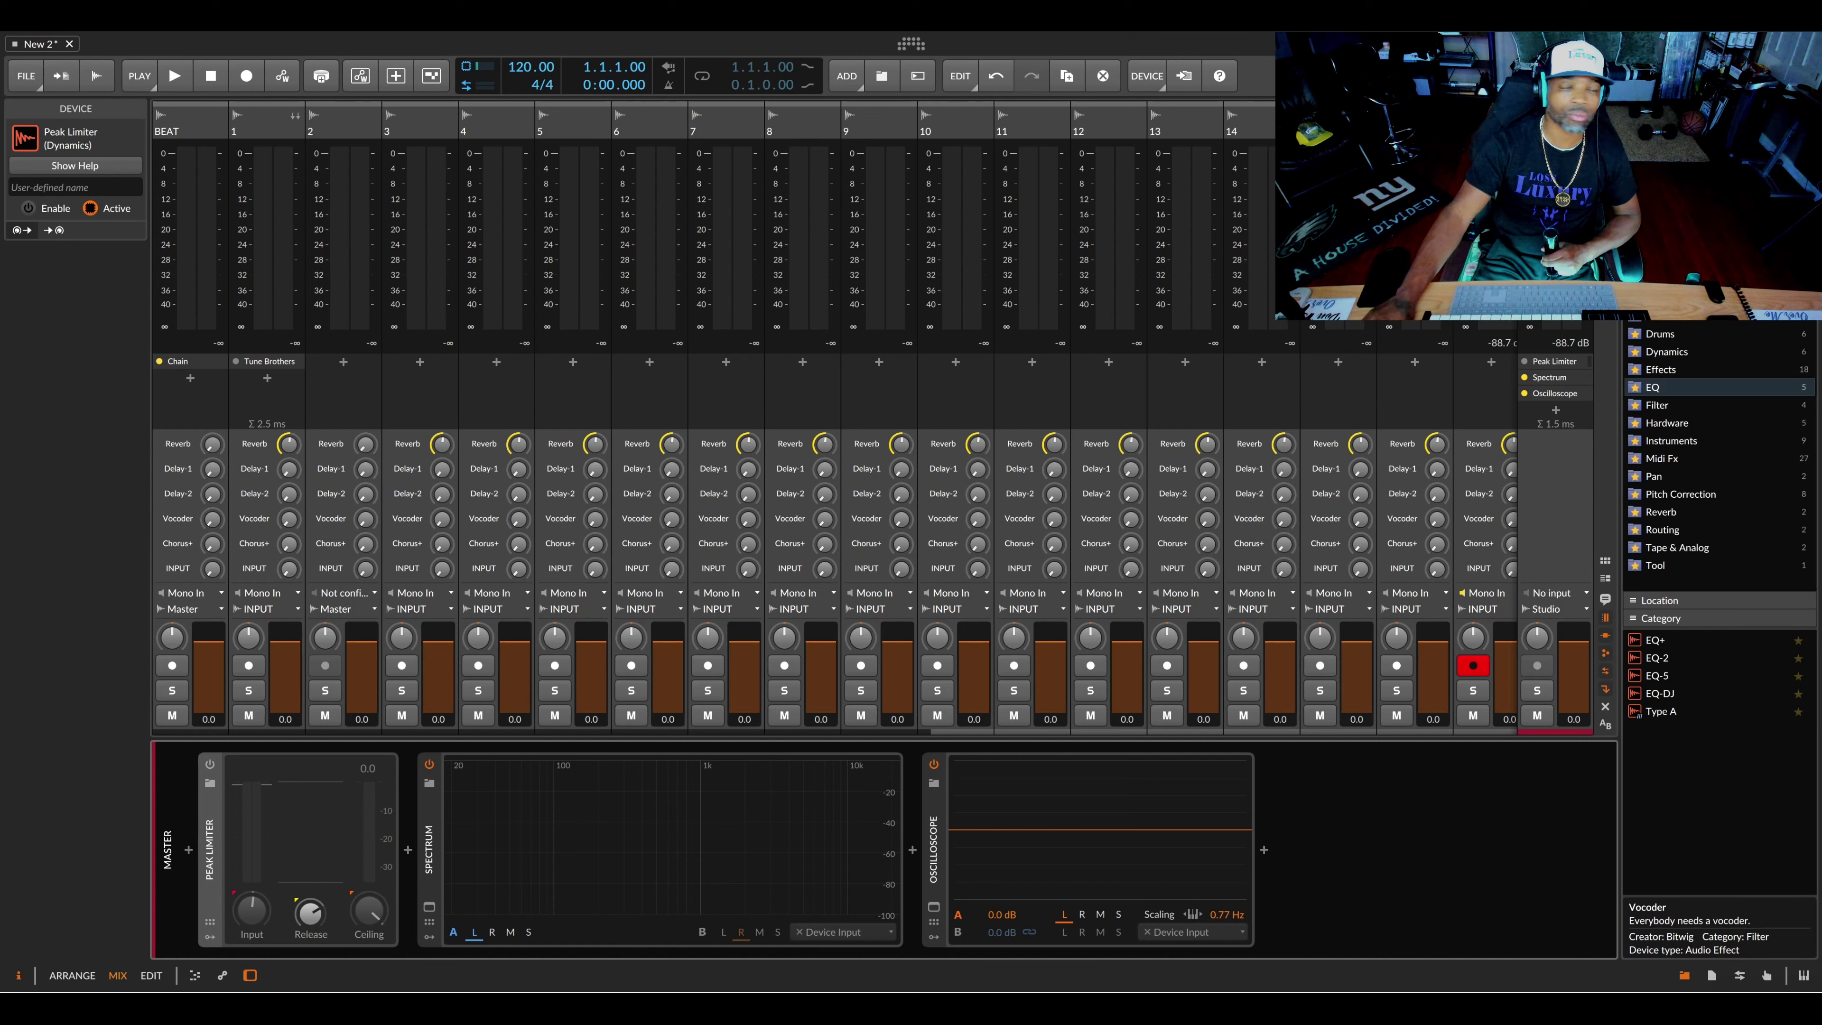
Step: Select the Master track, switch to the Arrange view and select the BEAT track
{"action": "left_click", "coordinate": [1556, 129]}
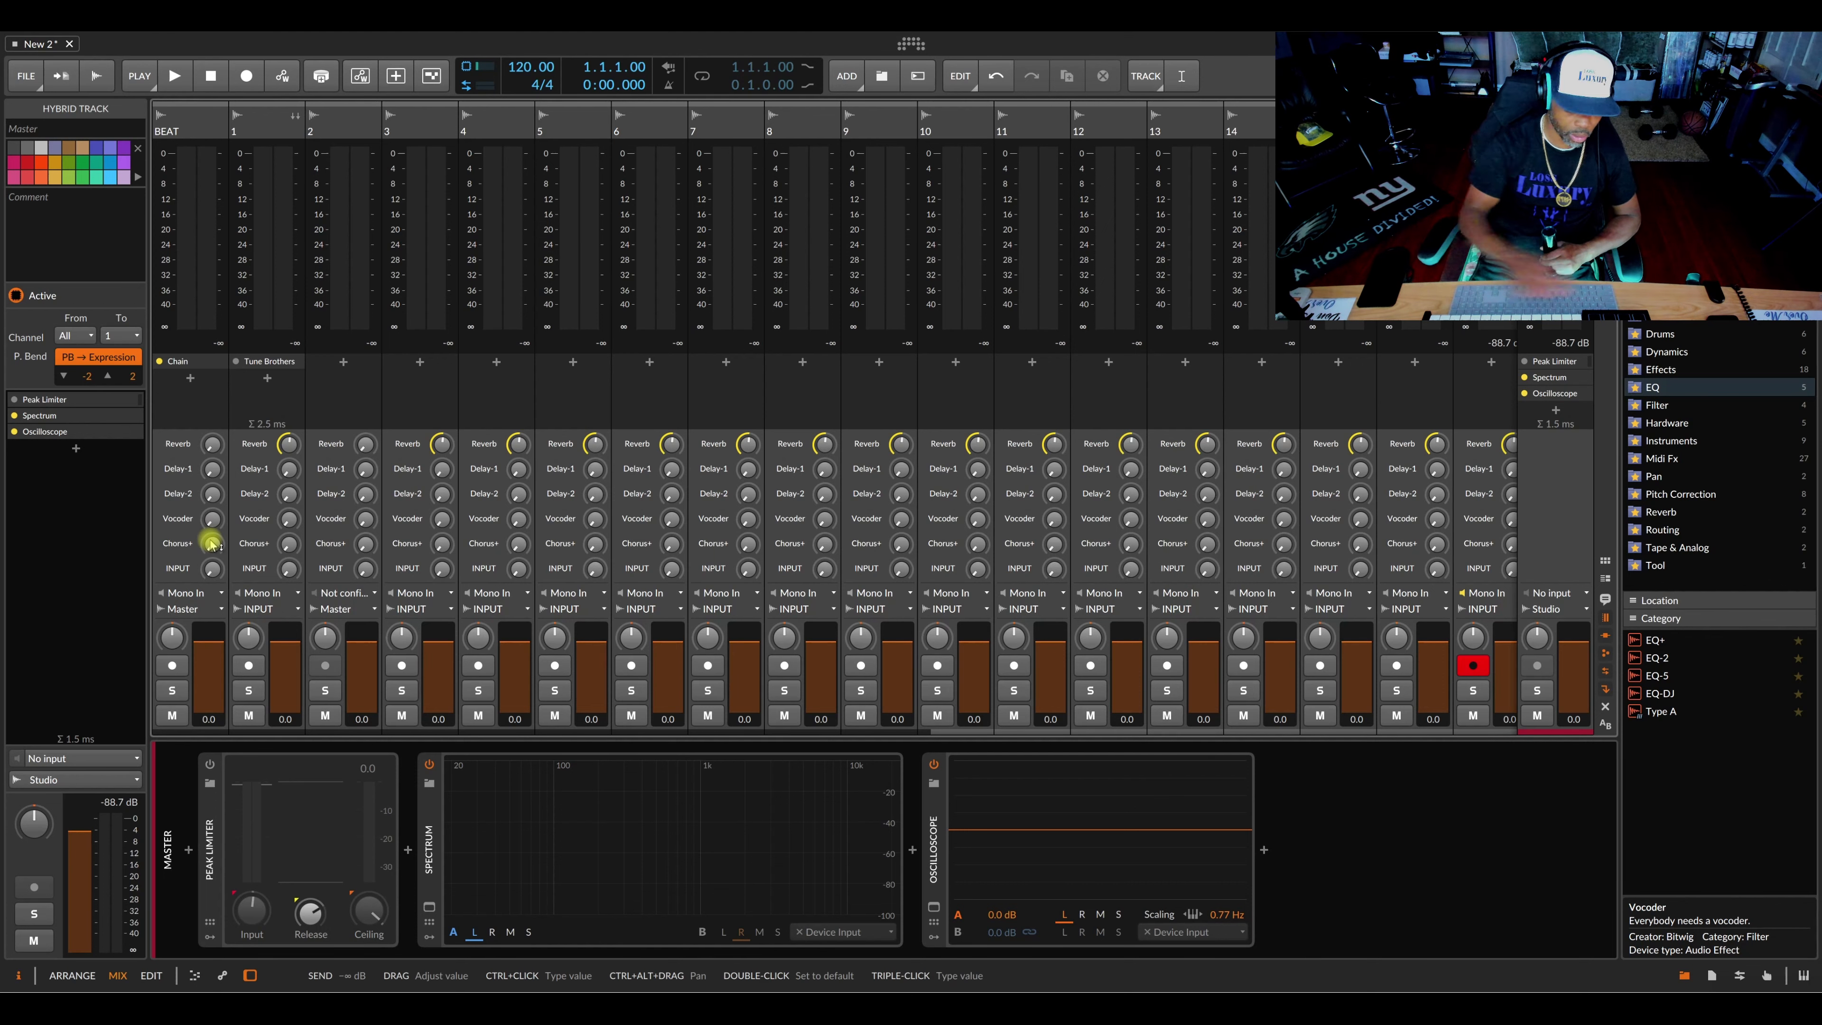
{"action": "key", "text": "alt+1"}
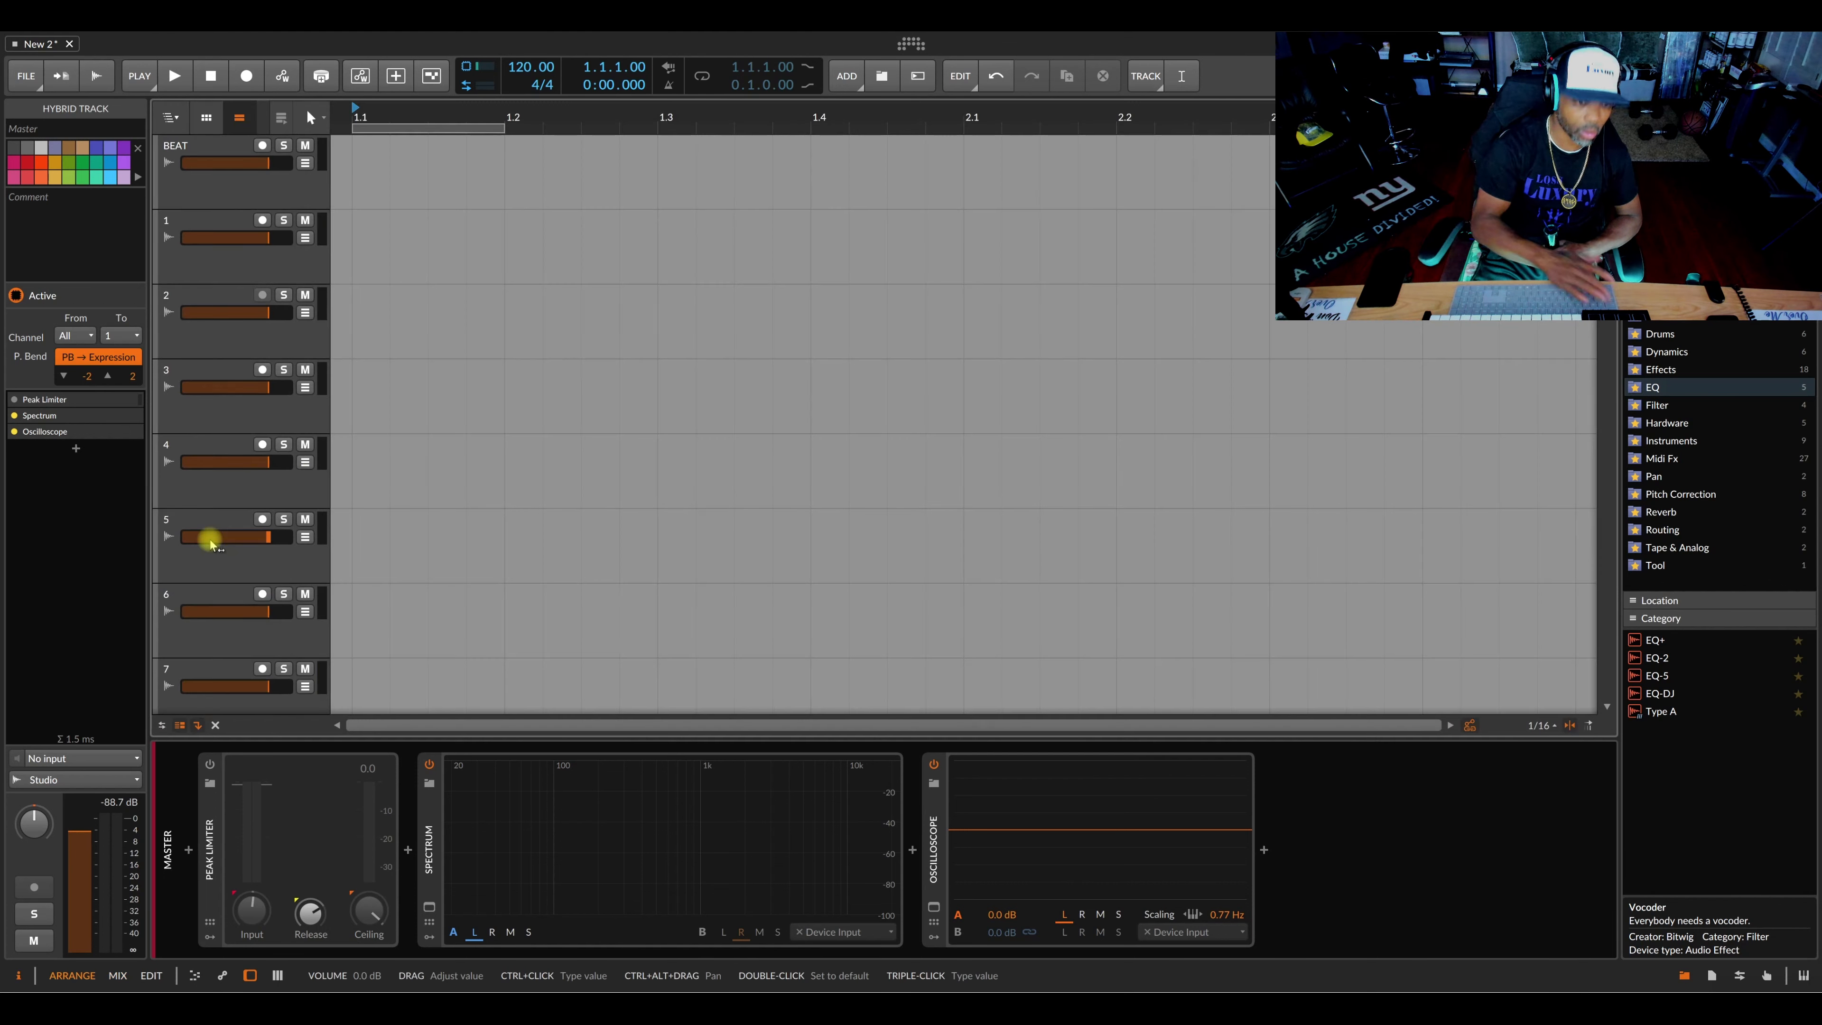
{"action": "left_click", "coordinate": [272, 195]}
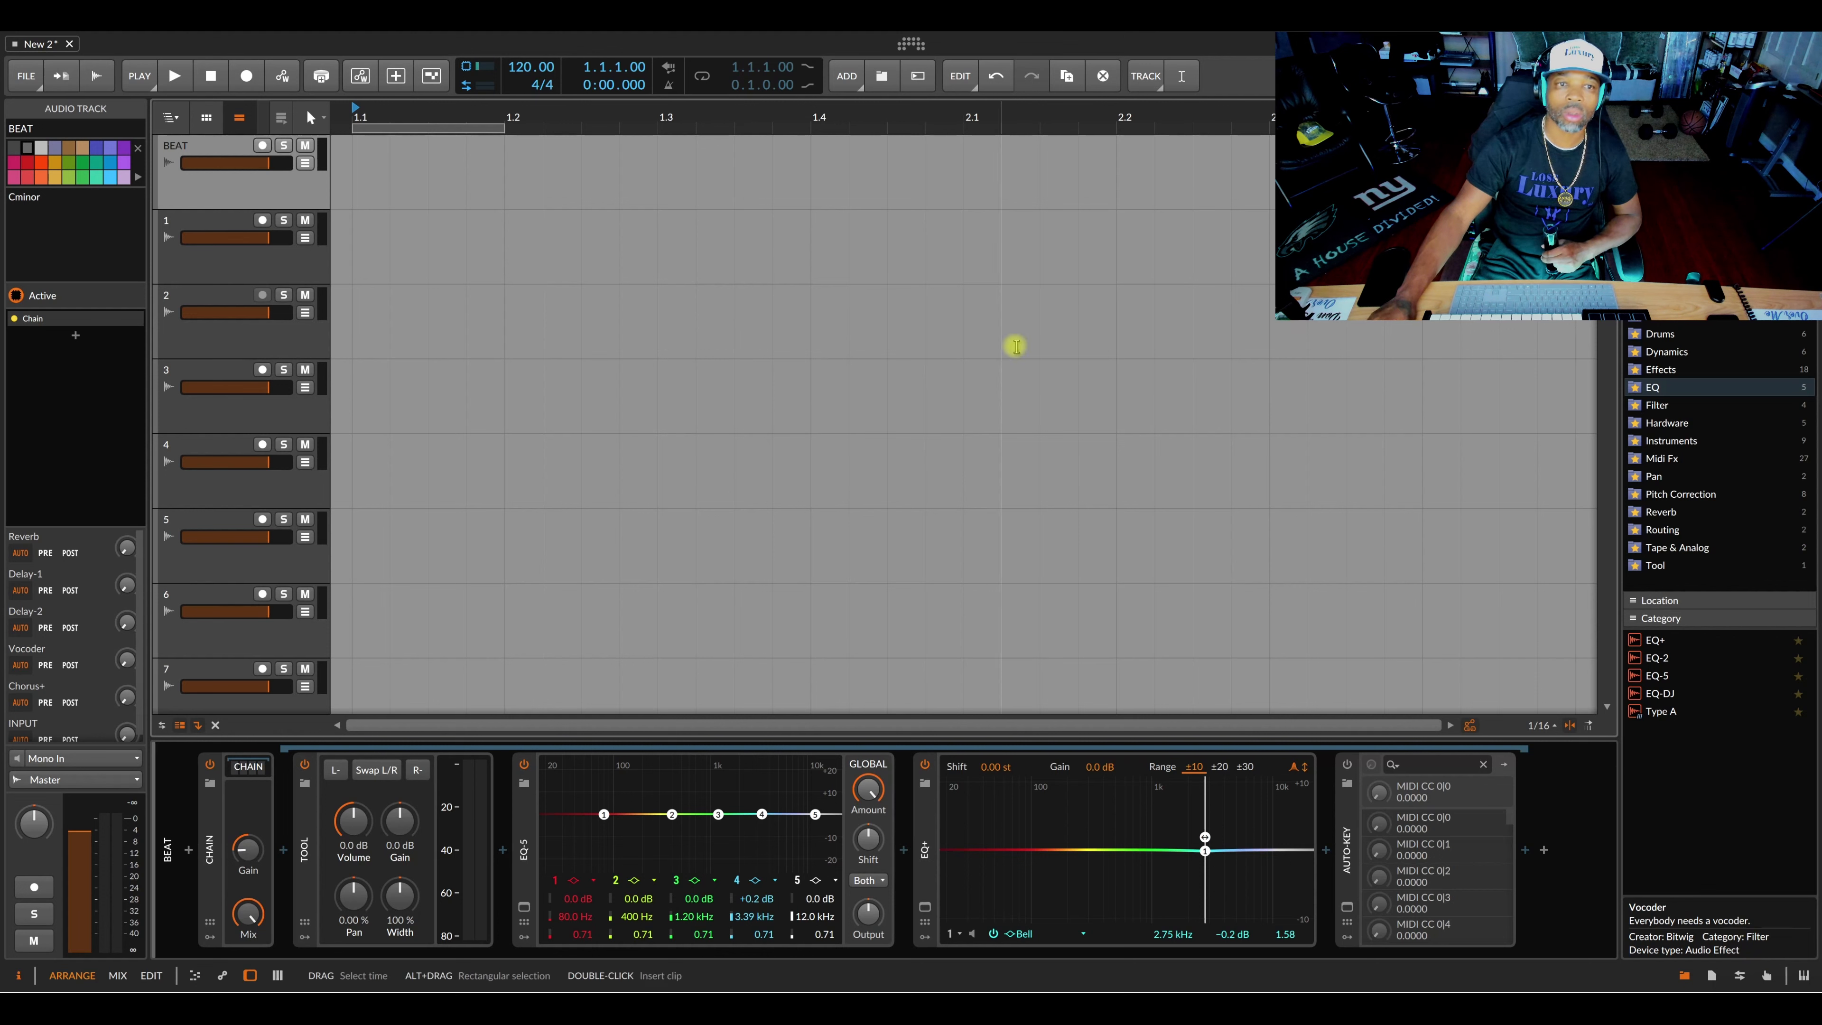
Step: Show the realtime ruler above the arranger timeline and zoom the timeline out to about ten bars
{"action": "left_click_drag", "start_coordinate": [583, 115], "coordinate": [582, 47]}
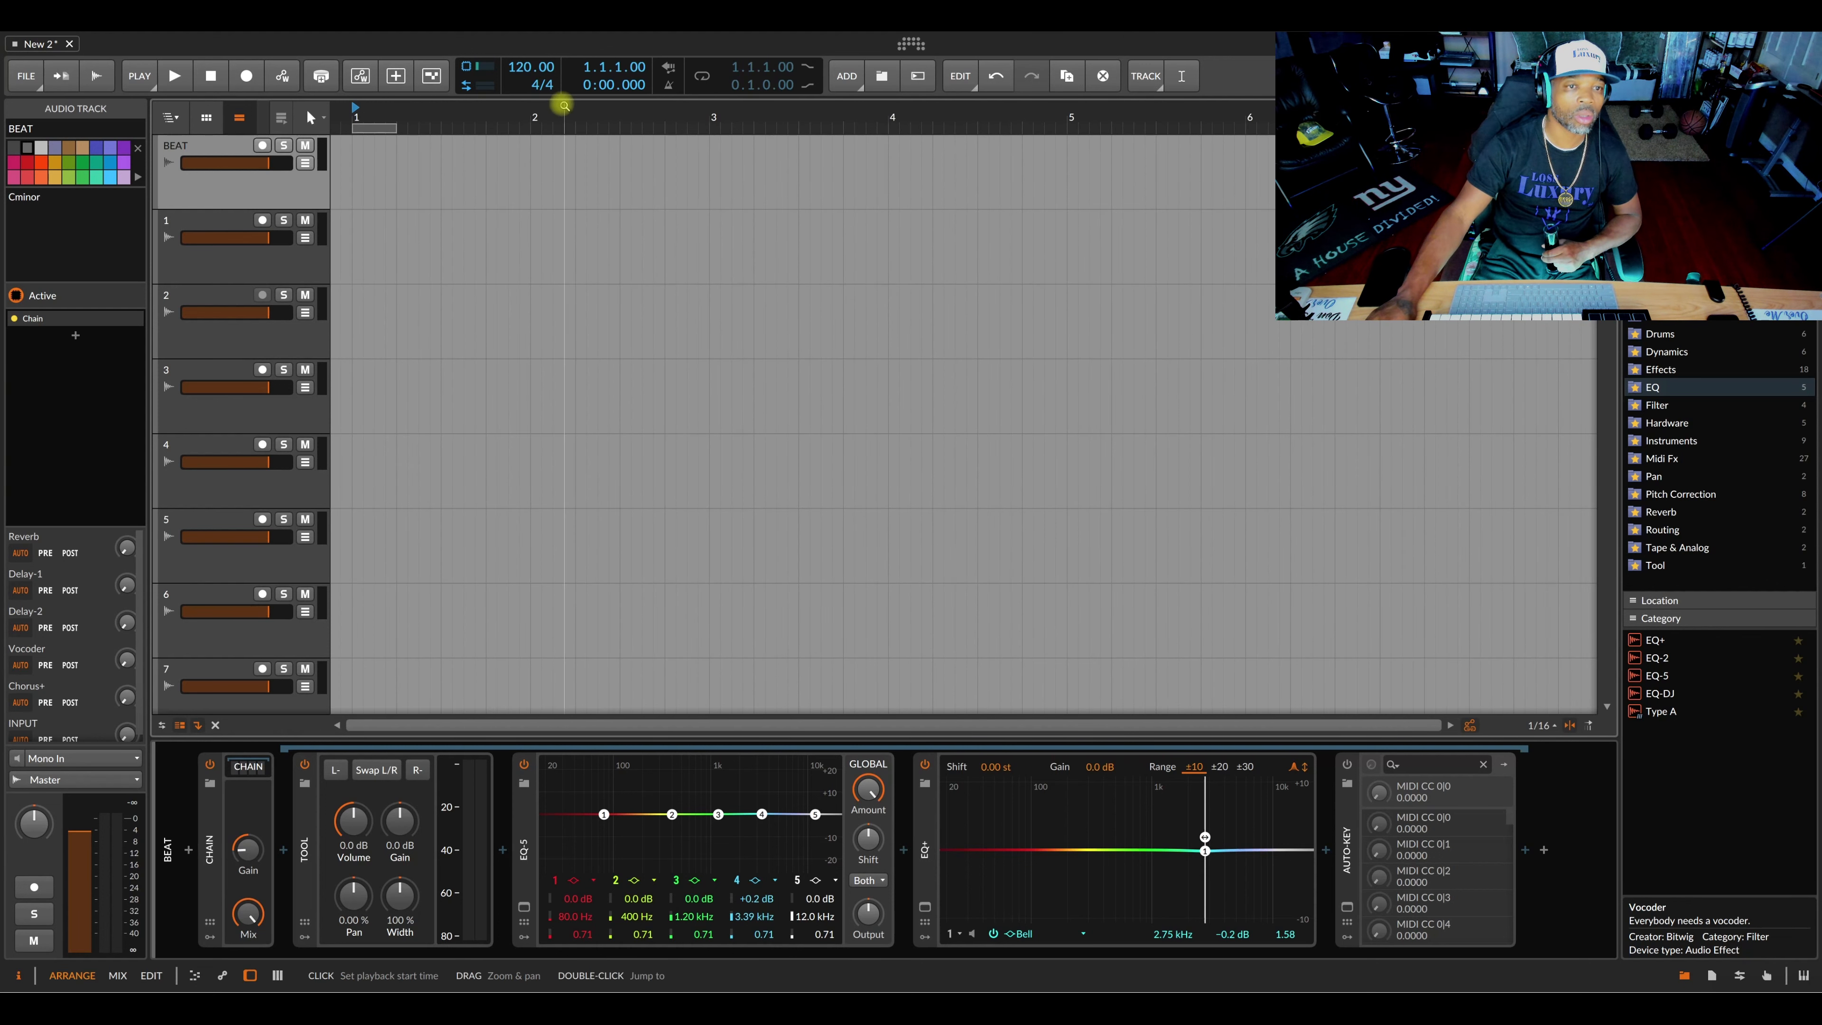
{"action": "right_click", "coordinate": [562, 108]}
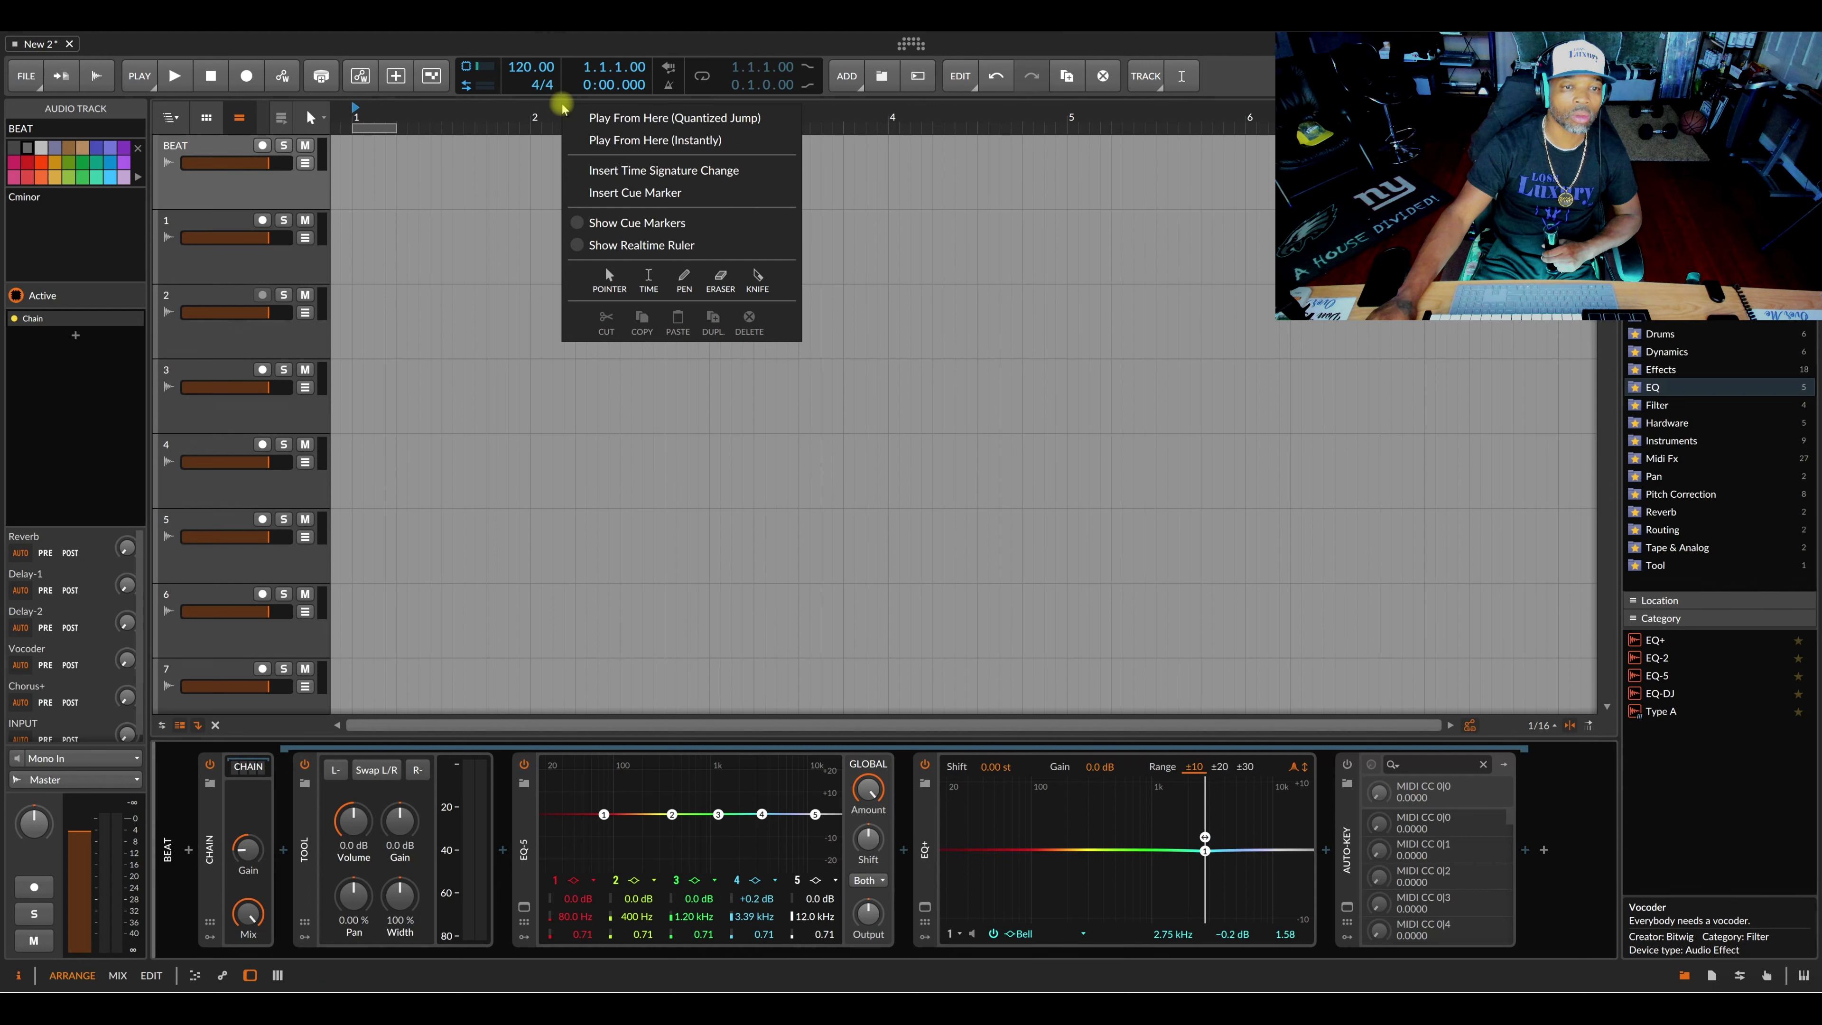
{"action": "left_click", "coordinate": [631, 245]}
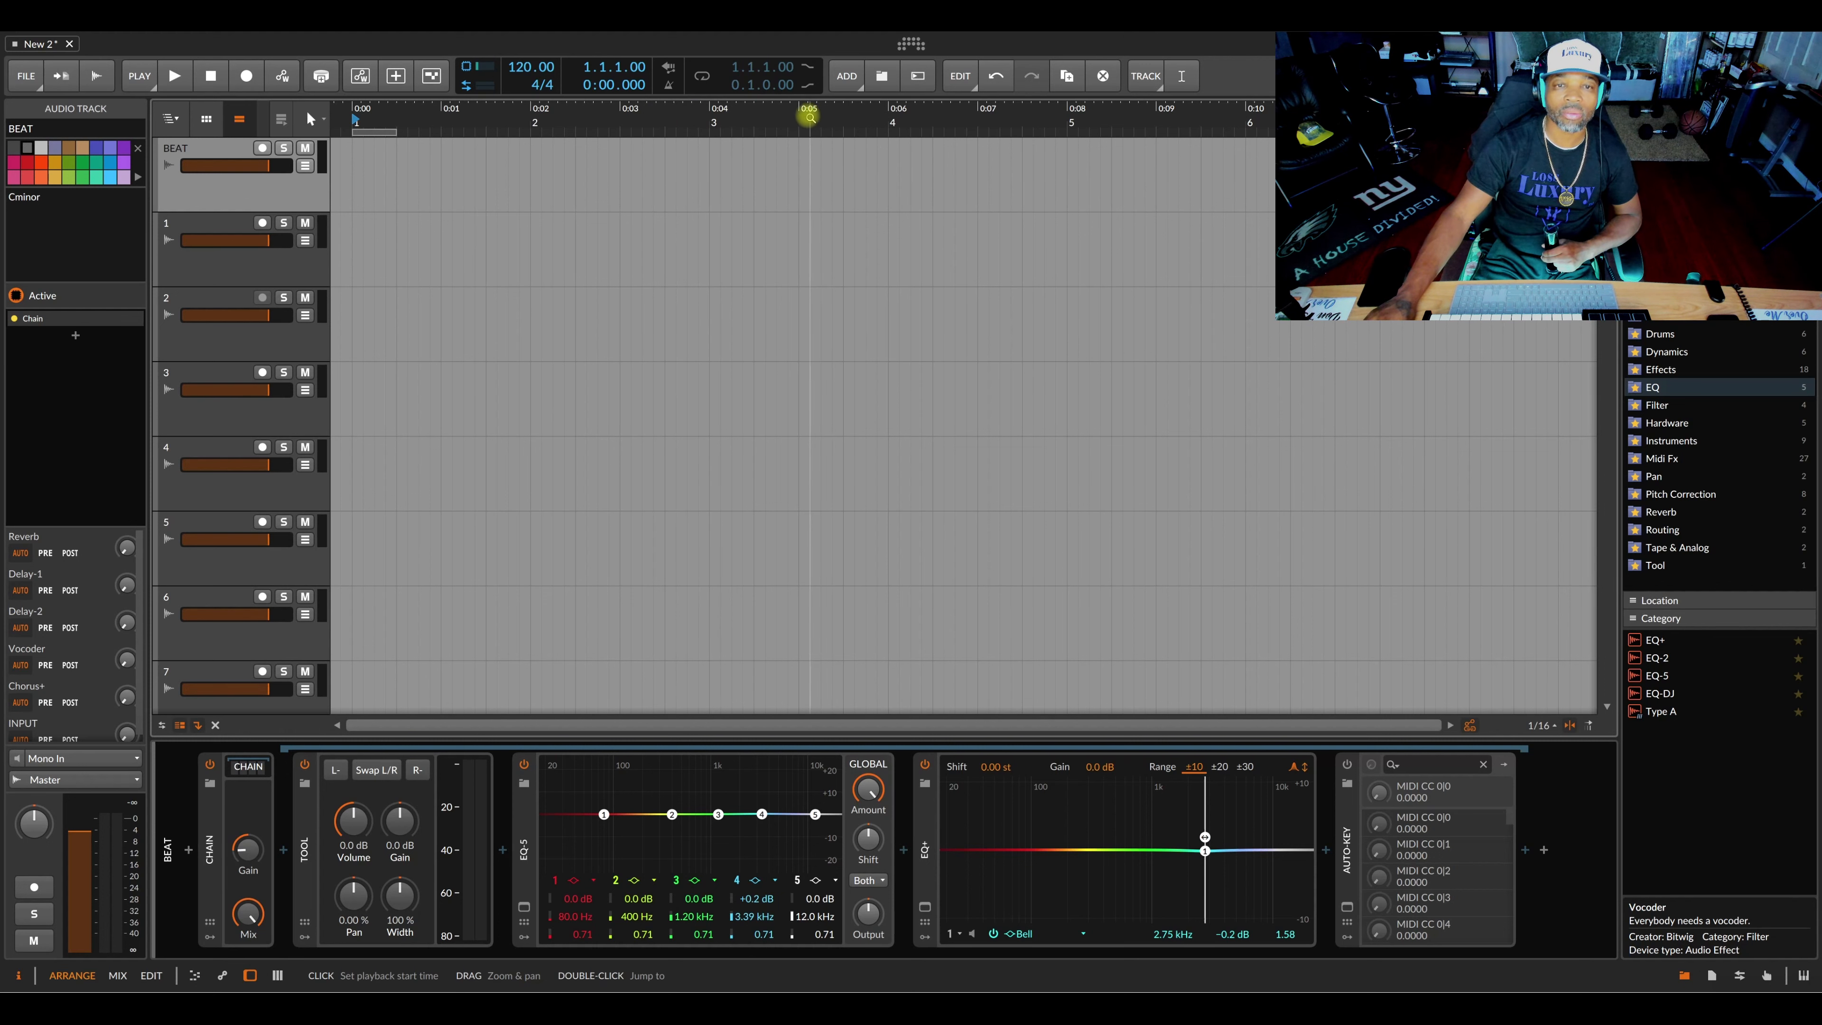
{"action": "left_click_drag", "start_coordinate": [807, 116], "coordinate": [606, 116]}
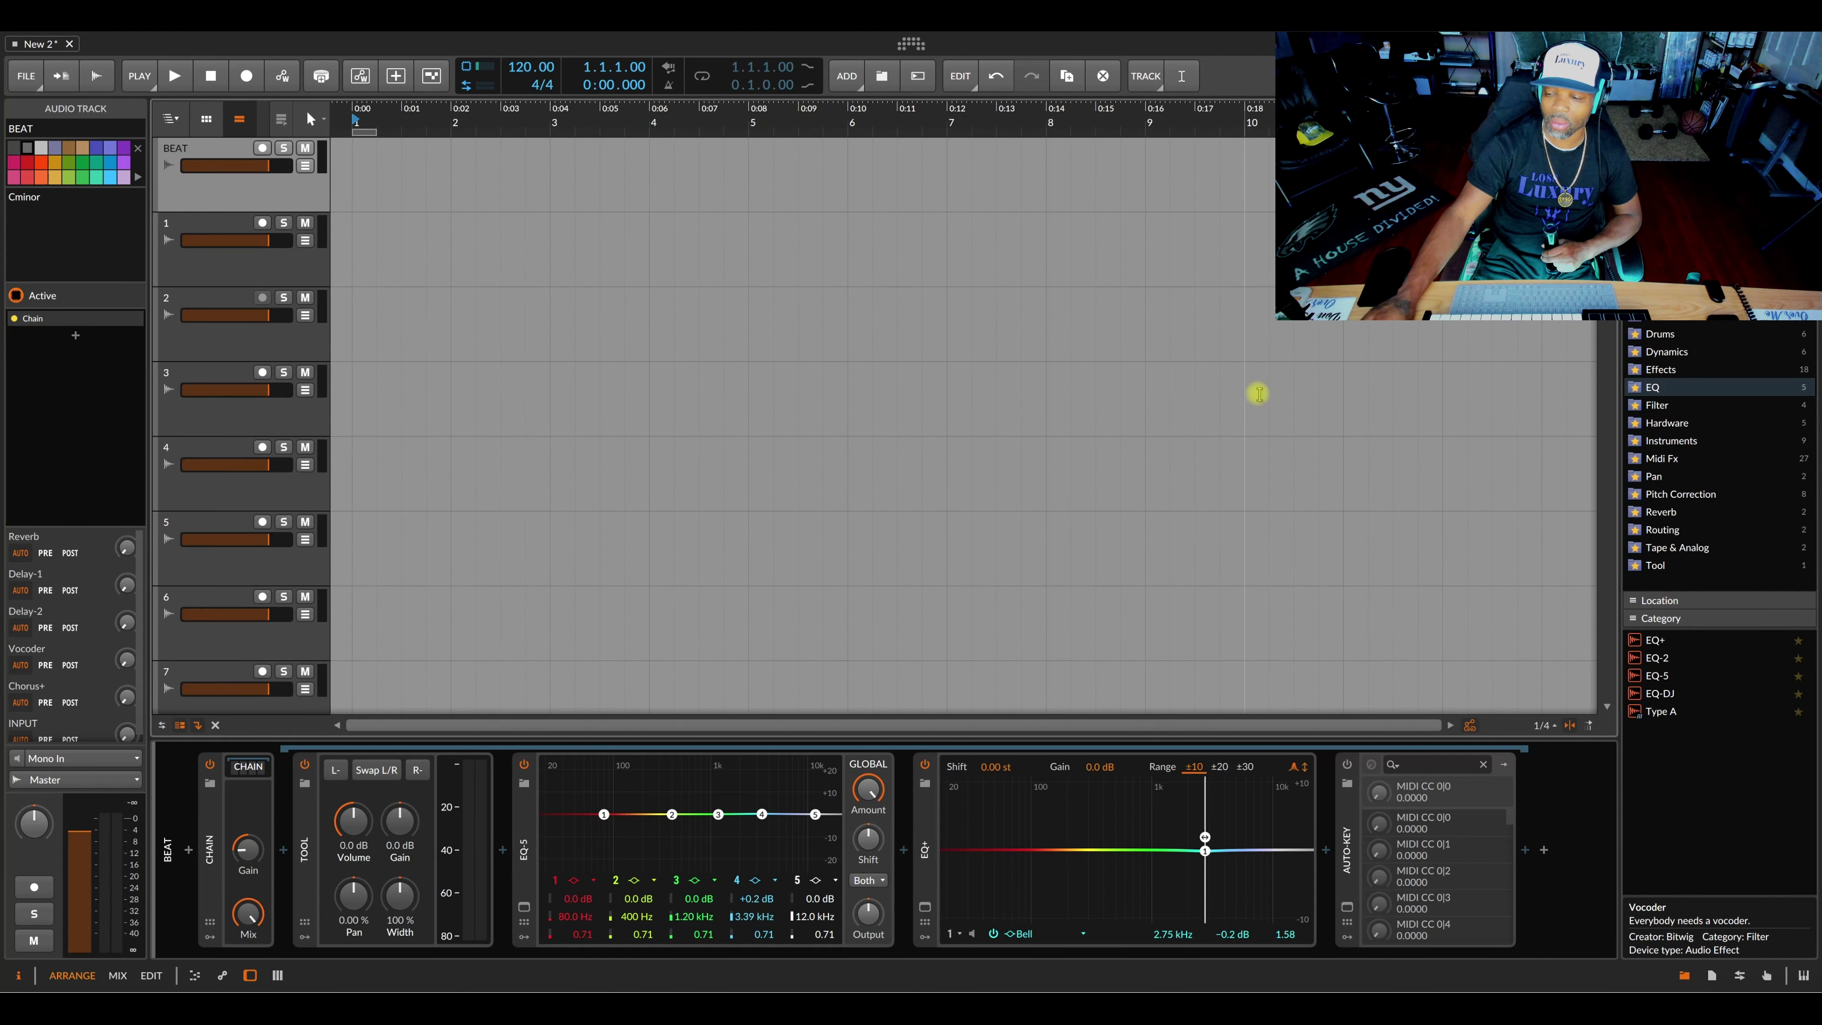
Step: Go through the BEAT track and tracks 1 to 7 in the arranger to examine each track's device chain
{"action": "left_click", "coordinate": [224, 262]}
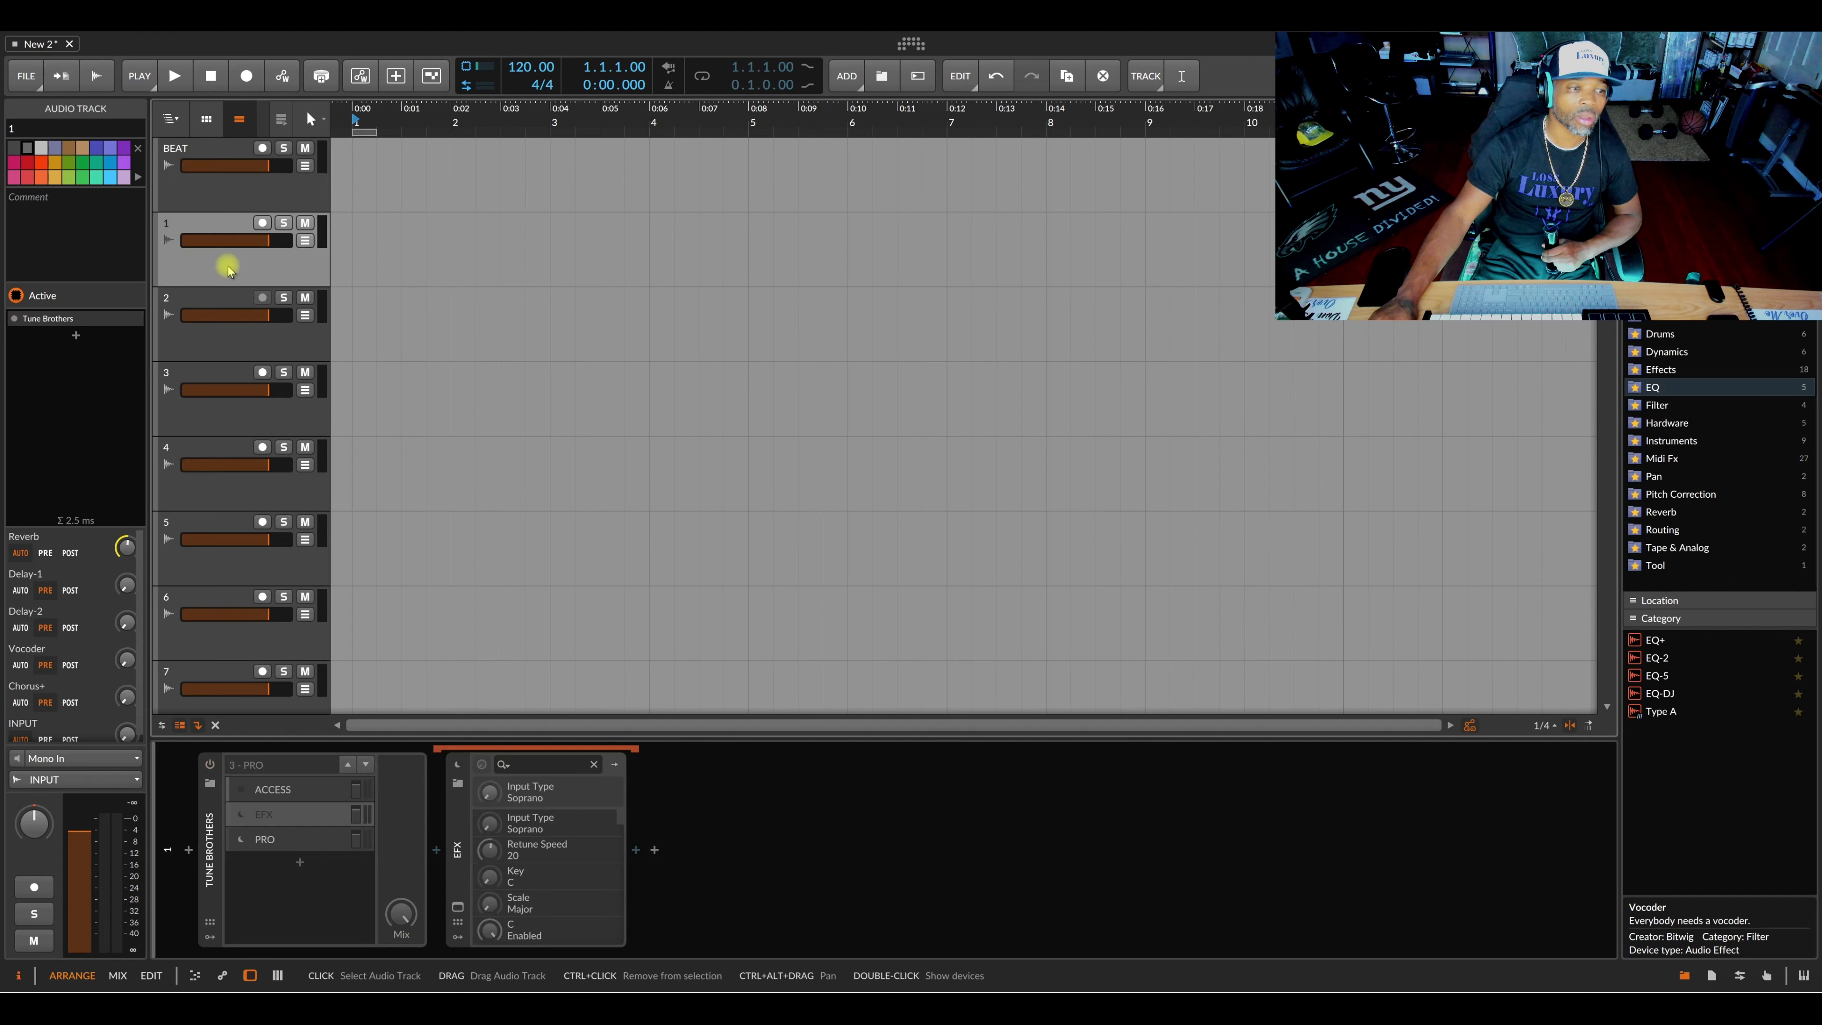
{"action": "left_click", "coordinate": [232, 200]}
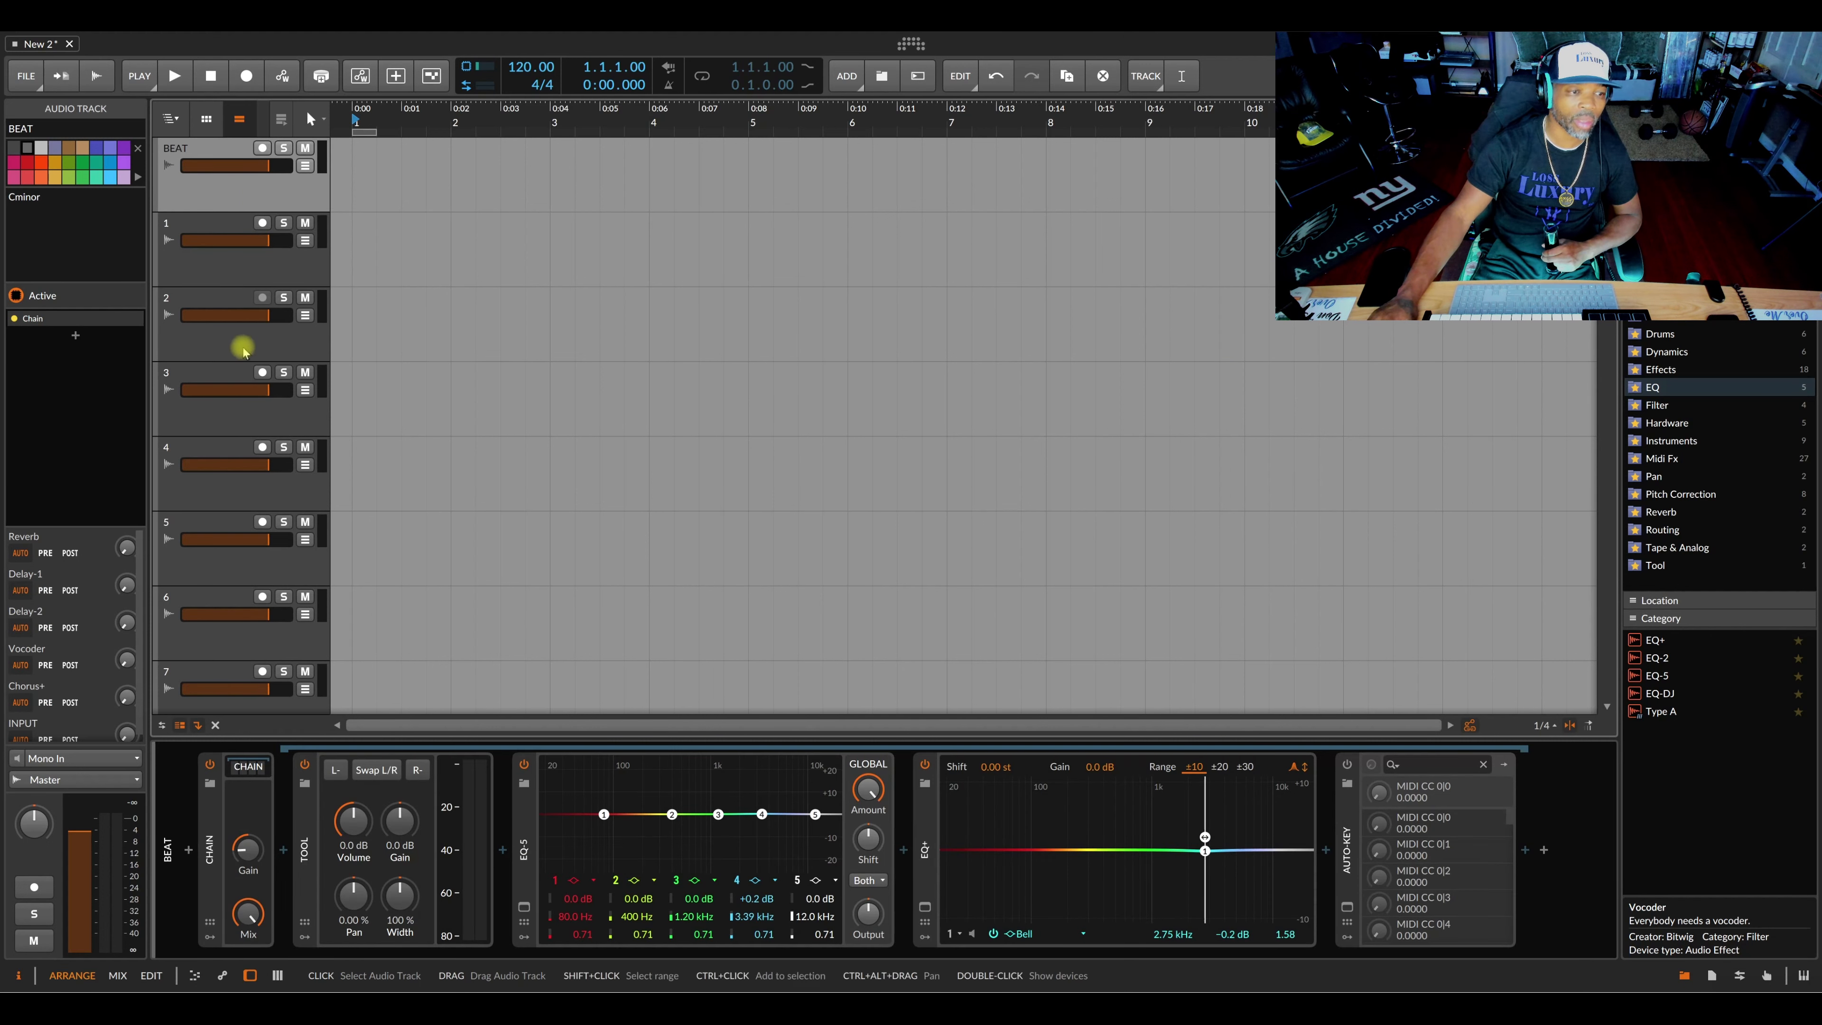
{"action": "left_click", "coordinate": [251, 429]}
{"action": "left_click", "coordinate": [231, 495]}
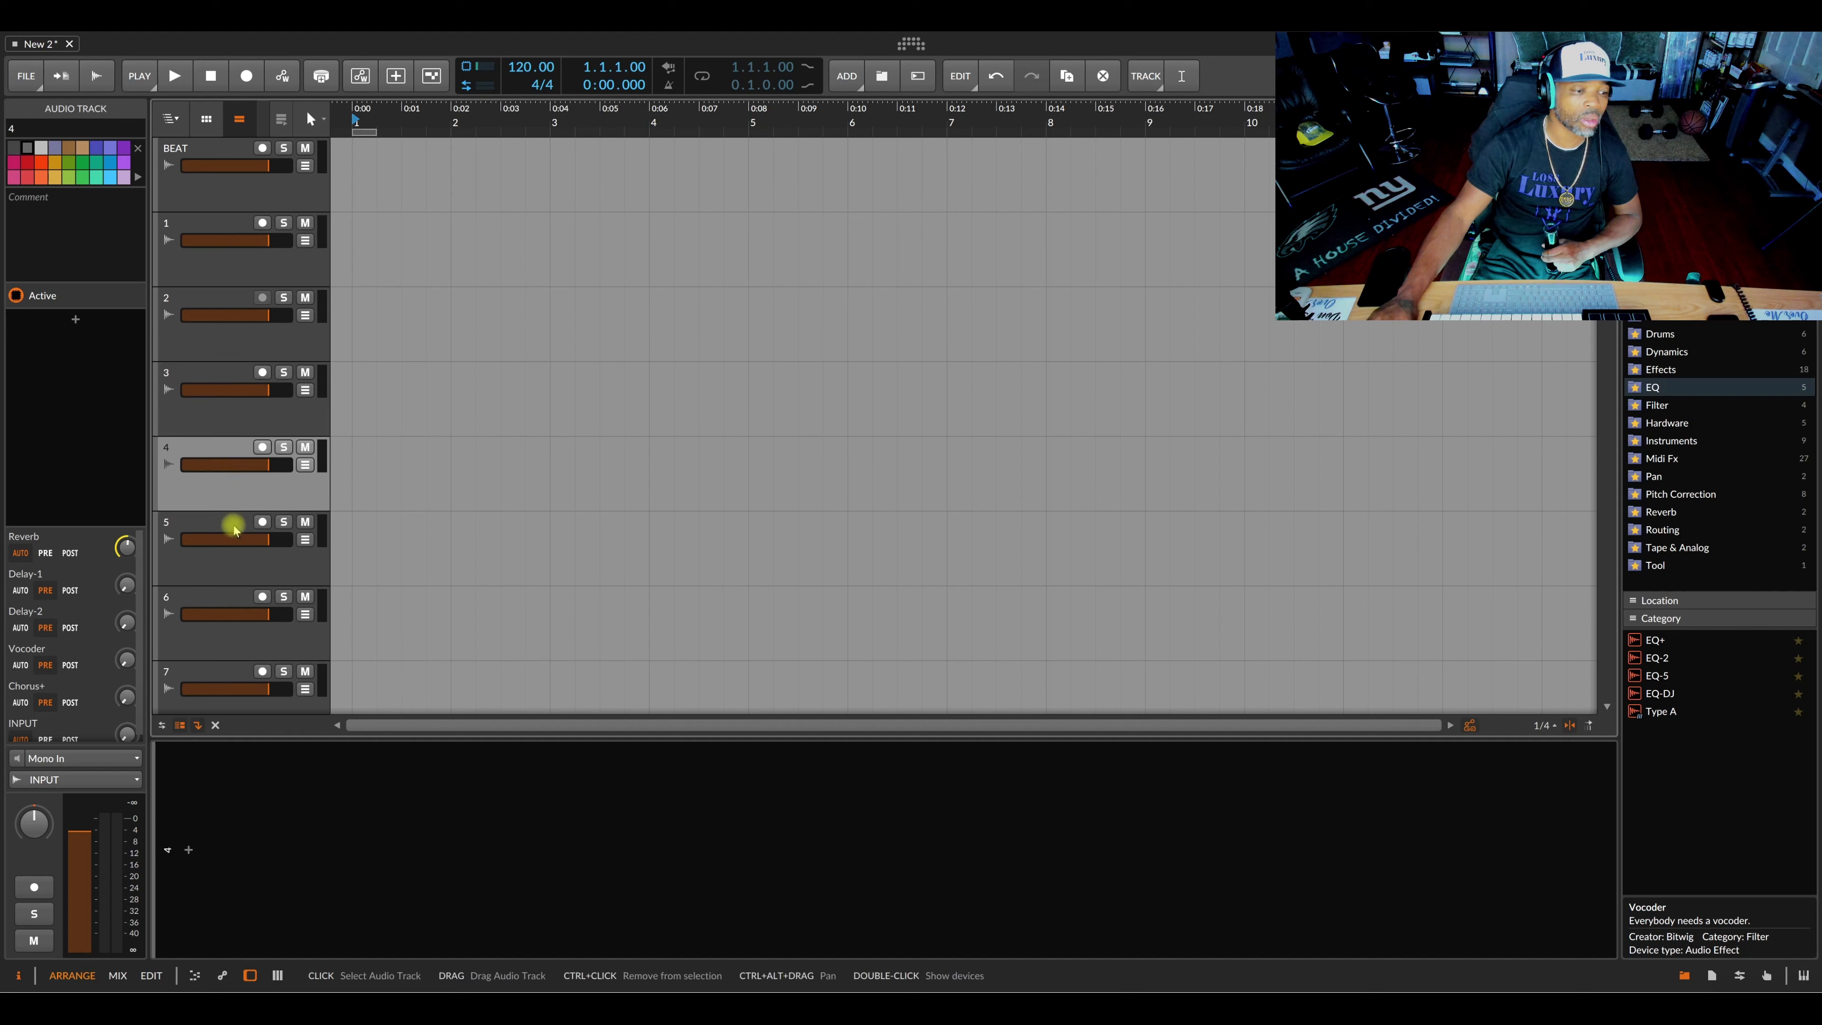
{"action": "left_click", "coordinate": [236, 567]}
{"action": "left_click", "coordinate": [236, 634]}
{"action": "left_click", "coordinate": [242, 695]}
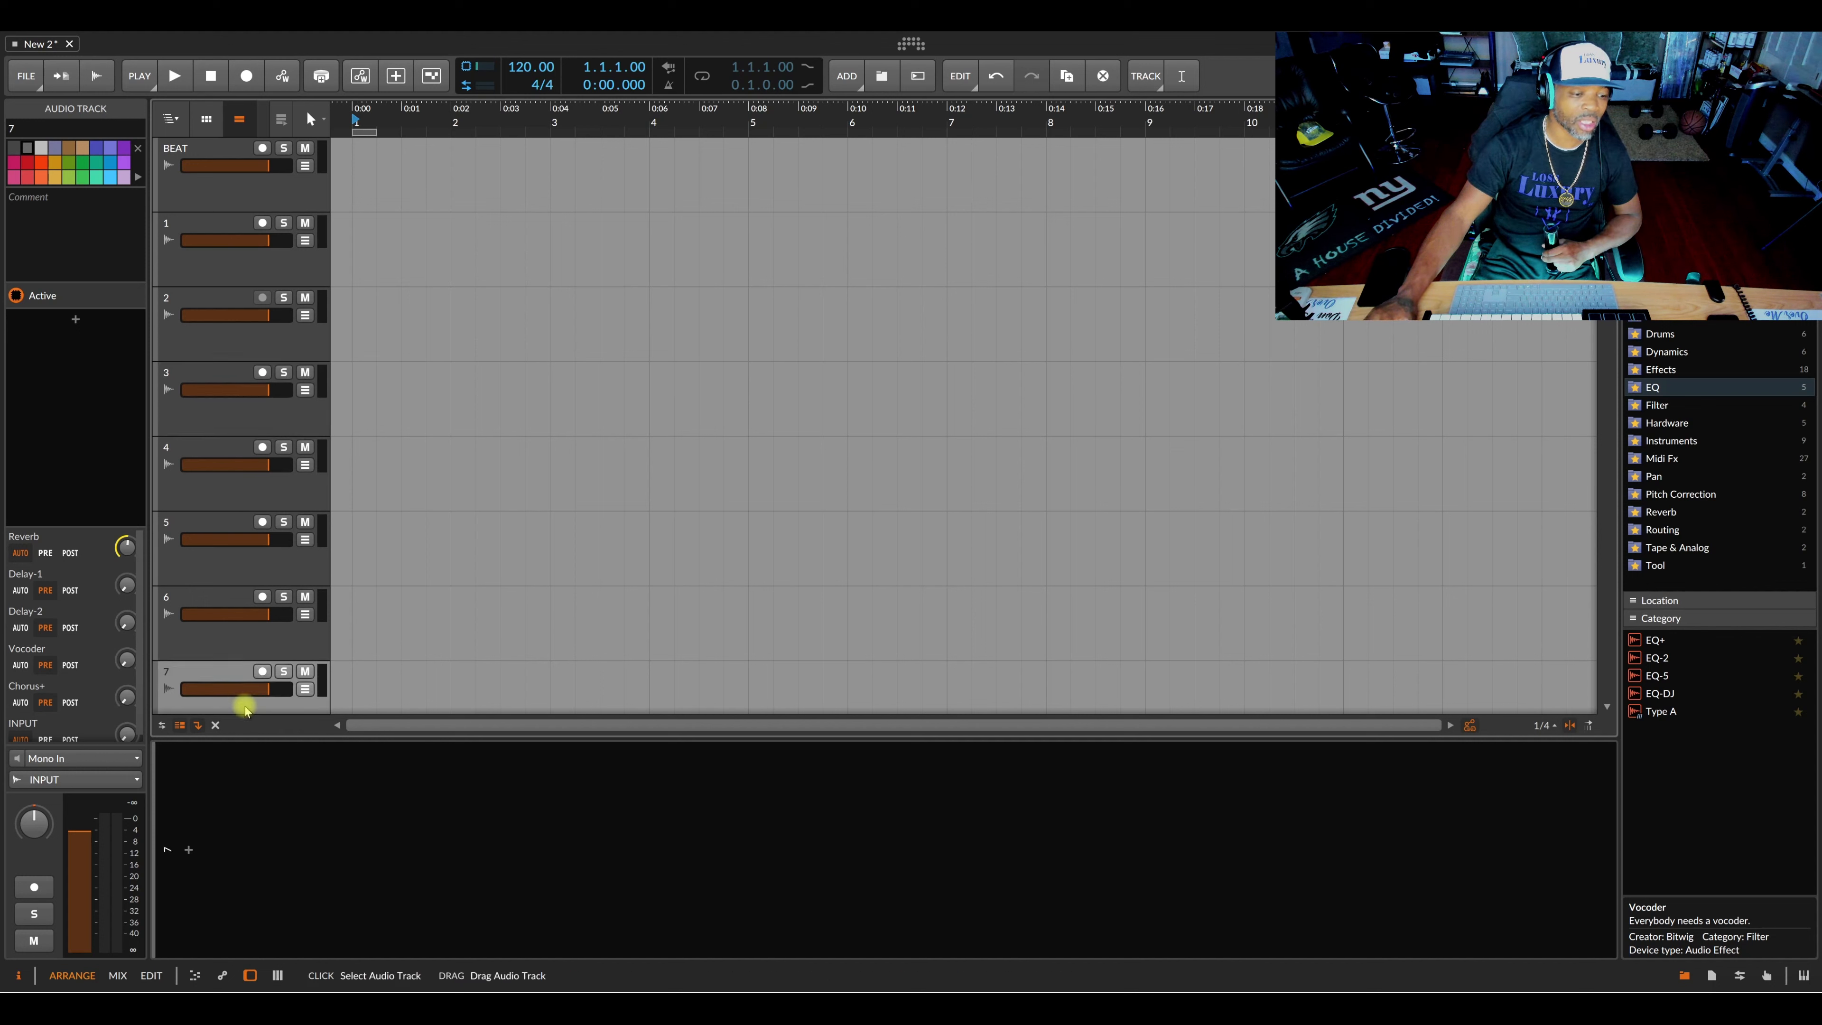
{"action": "left_click", "coordinate": [242, 639]}
{"action": "left_click", "coordinate": [228, 572]}
{"action": "left_click", "coordinate": [232, 497]}
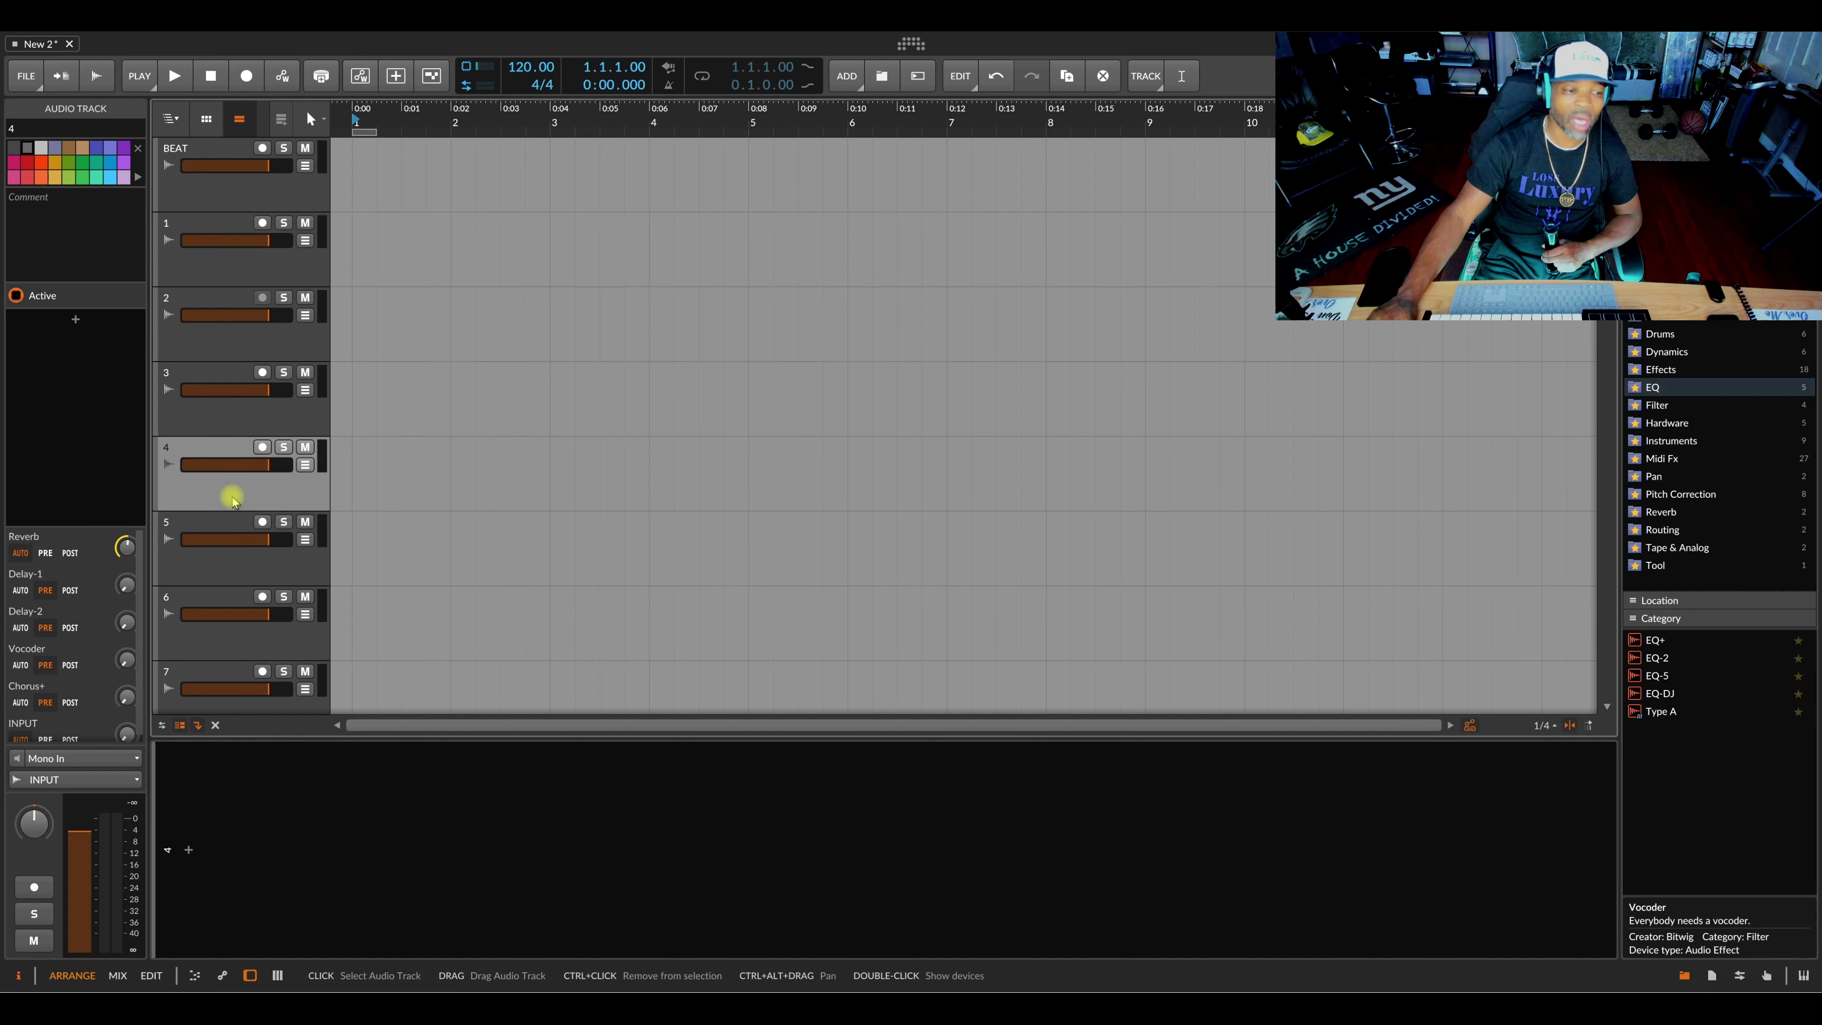
{"action": "left_click", "coordinate": [240, 421]}
{"action": "left_click", "coordinate": [243, 345]}
{"action": "left_click", "coordinate": [236, 262]}
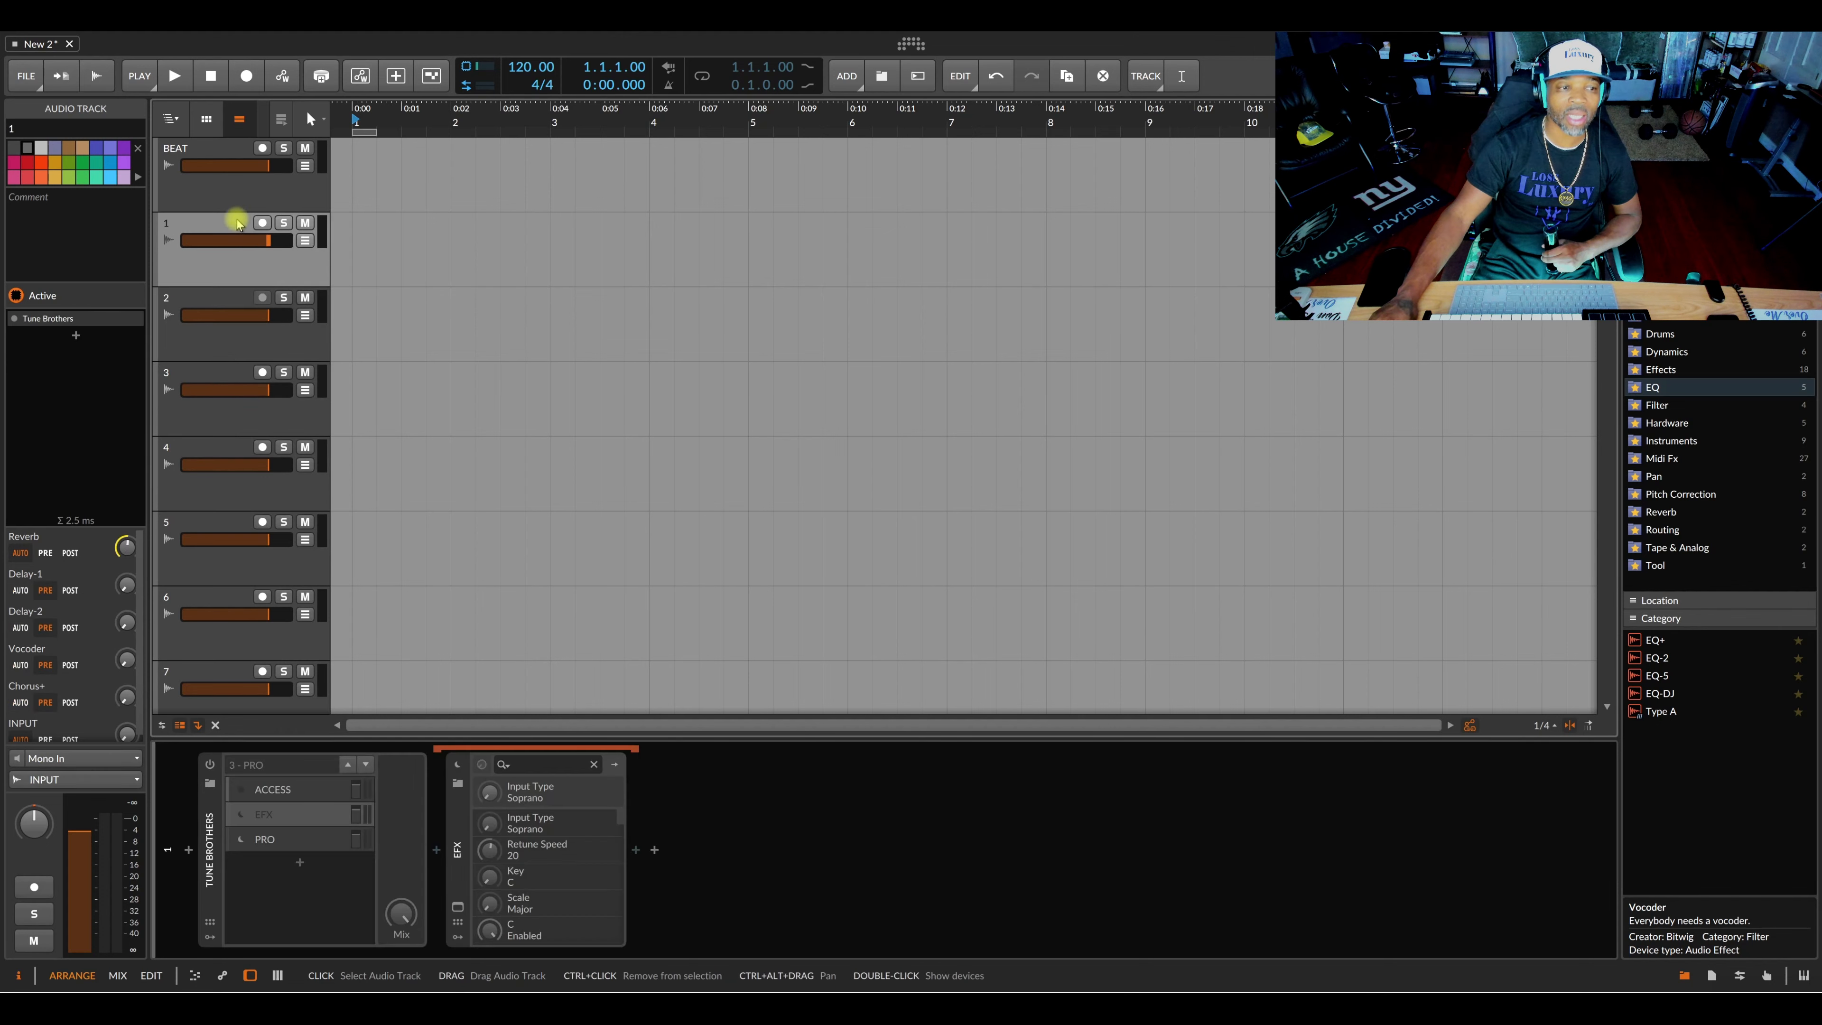
{"action": "left_click", "coordinate": [234, 199]}
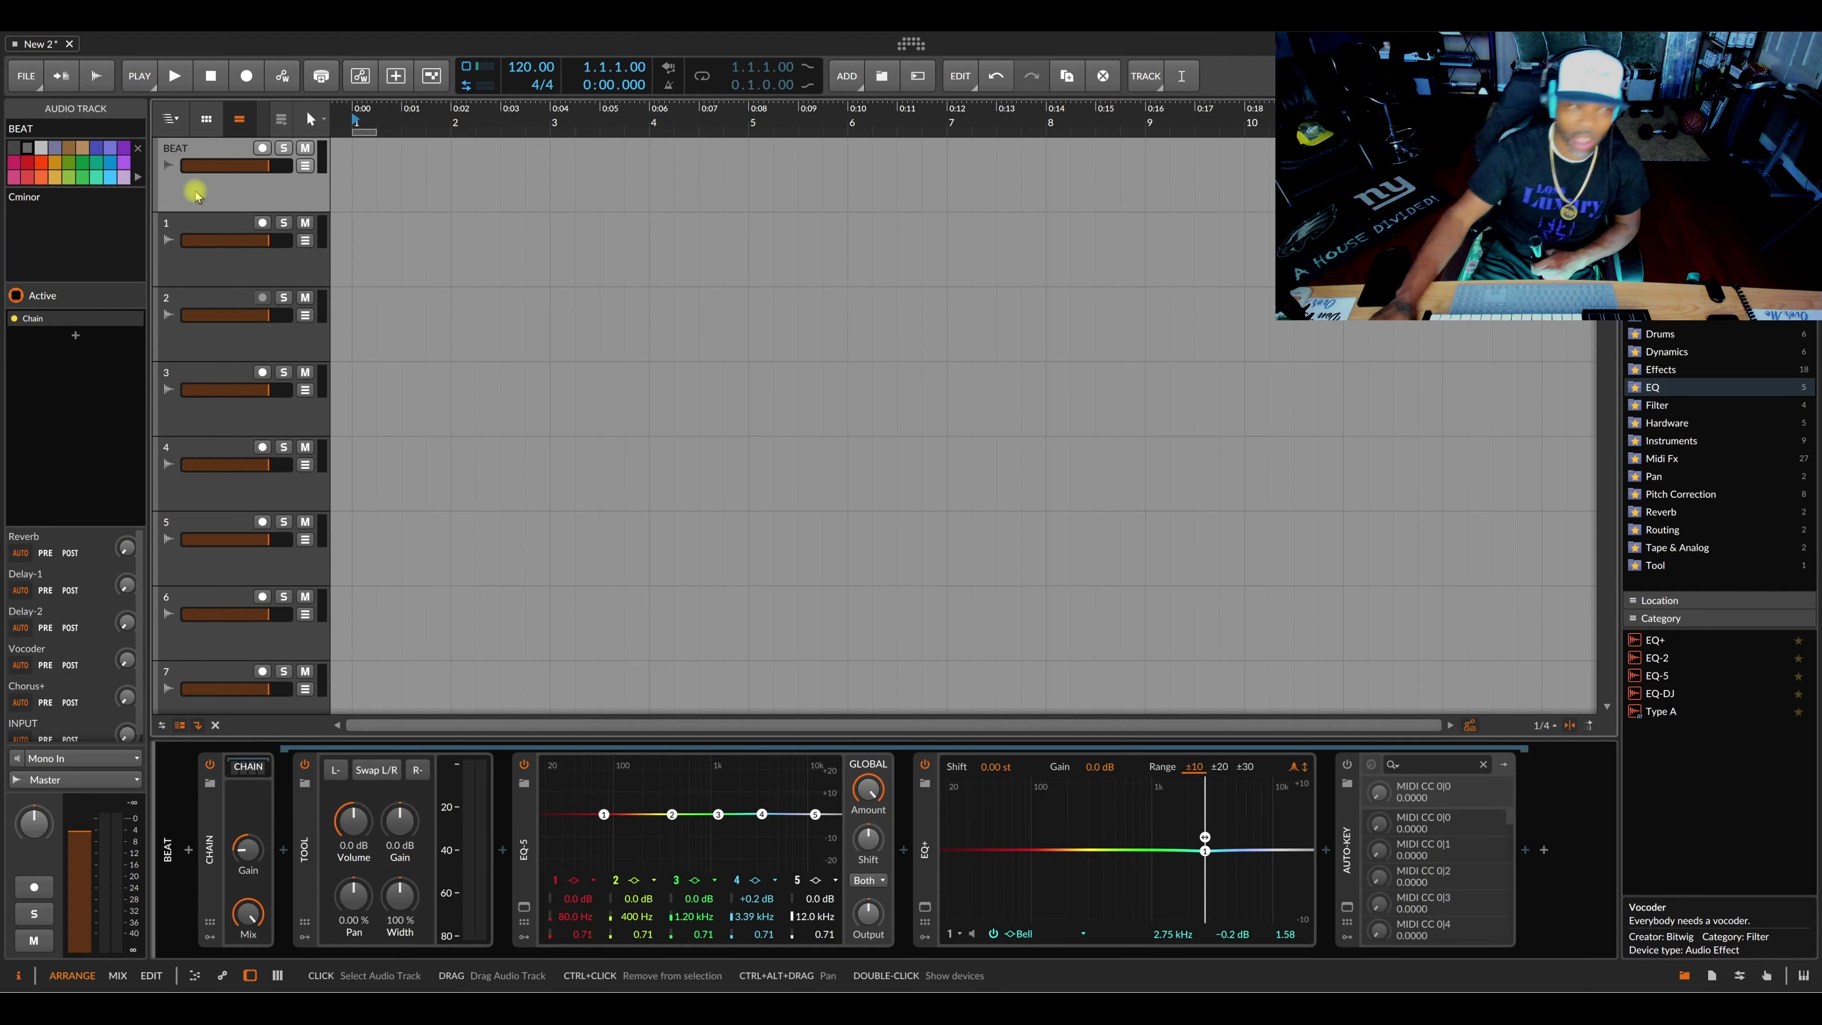
Step: Select track 3 and show the mixer panel below the arranger
{"action": "left_click", "coordinate": [227, 265]}
{"action": "left_click", "coordinate": [234, 342]}
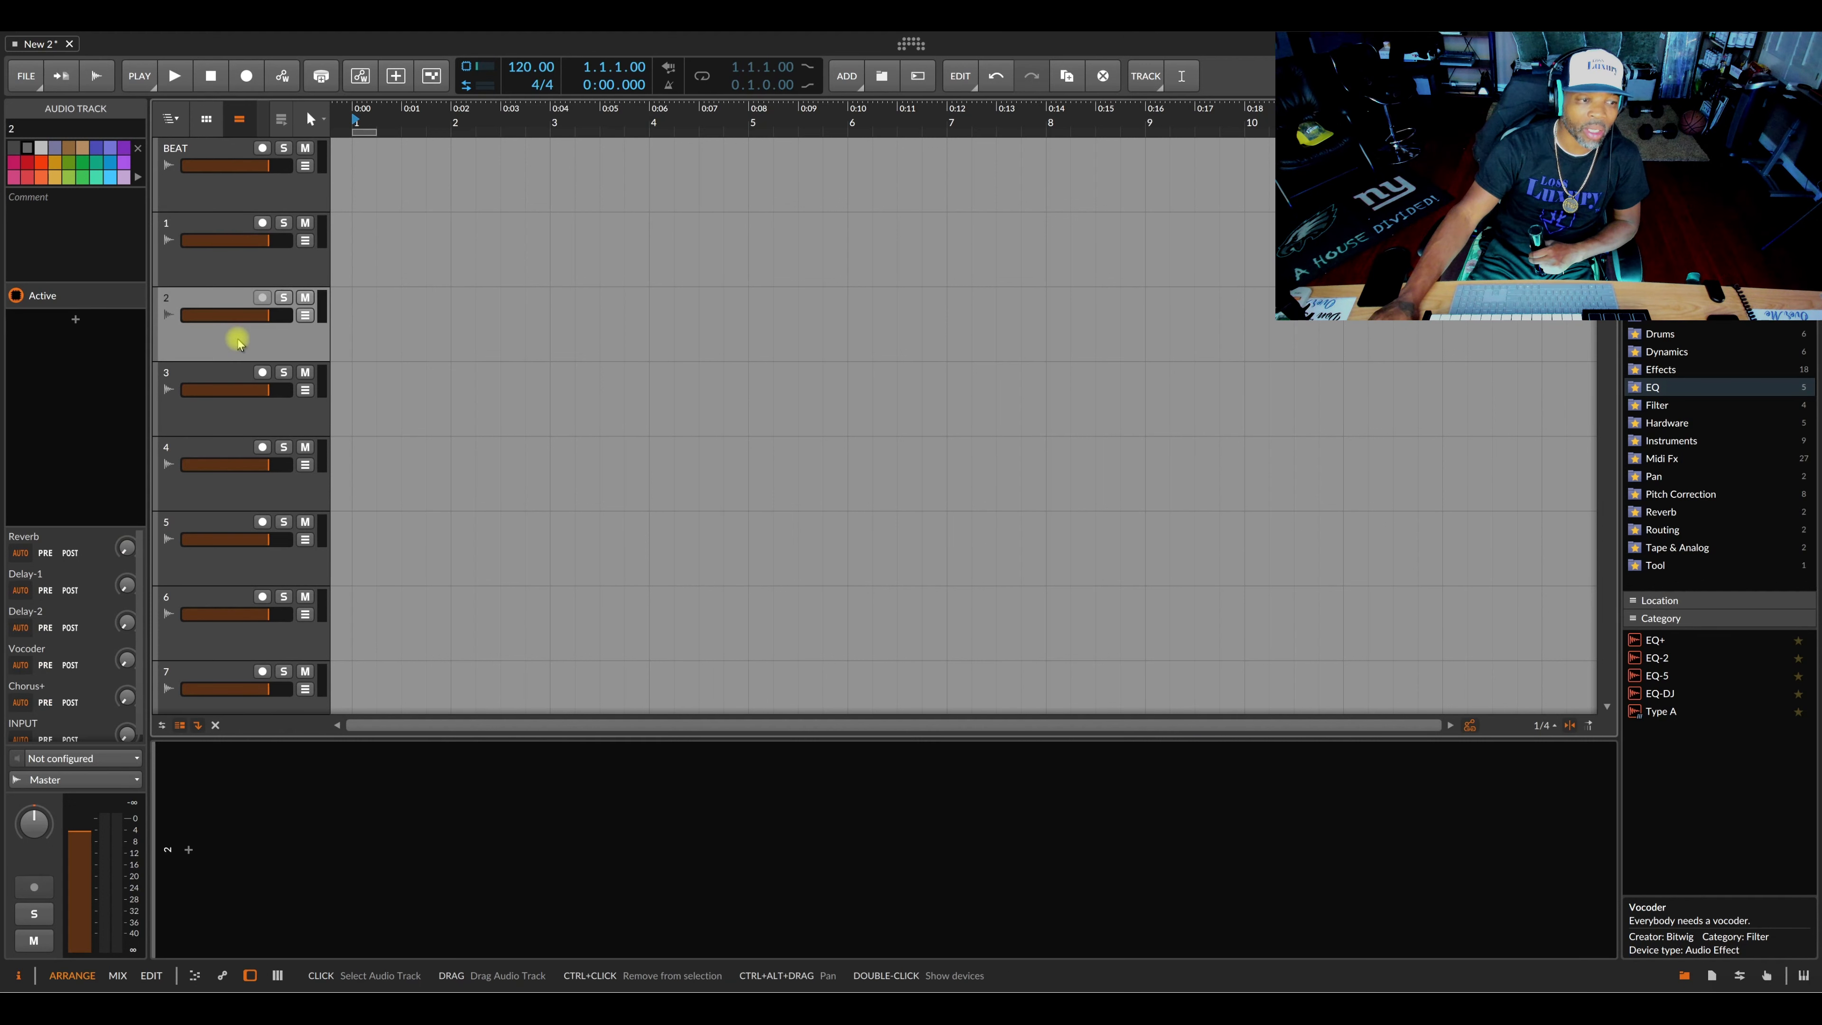
{"action": "left_click", "coordinate": [244, 418]}
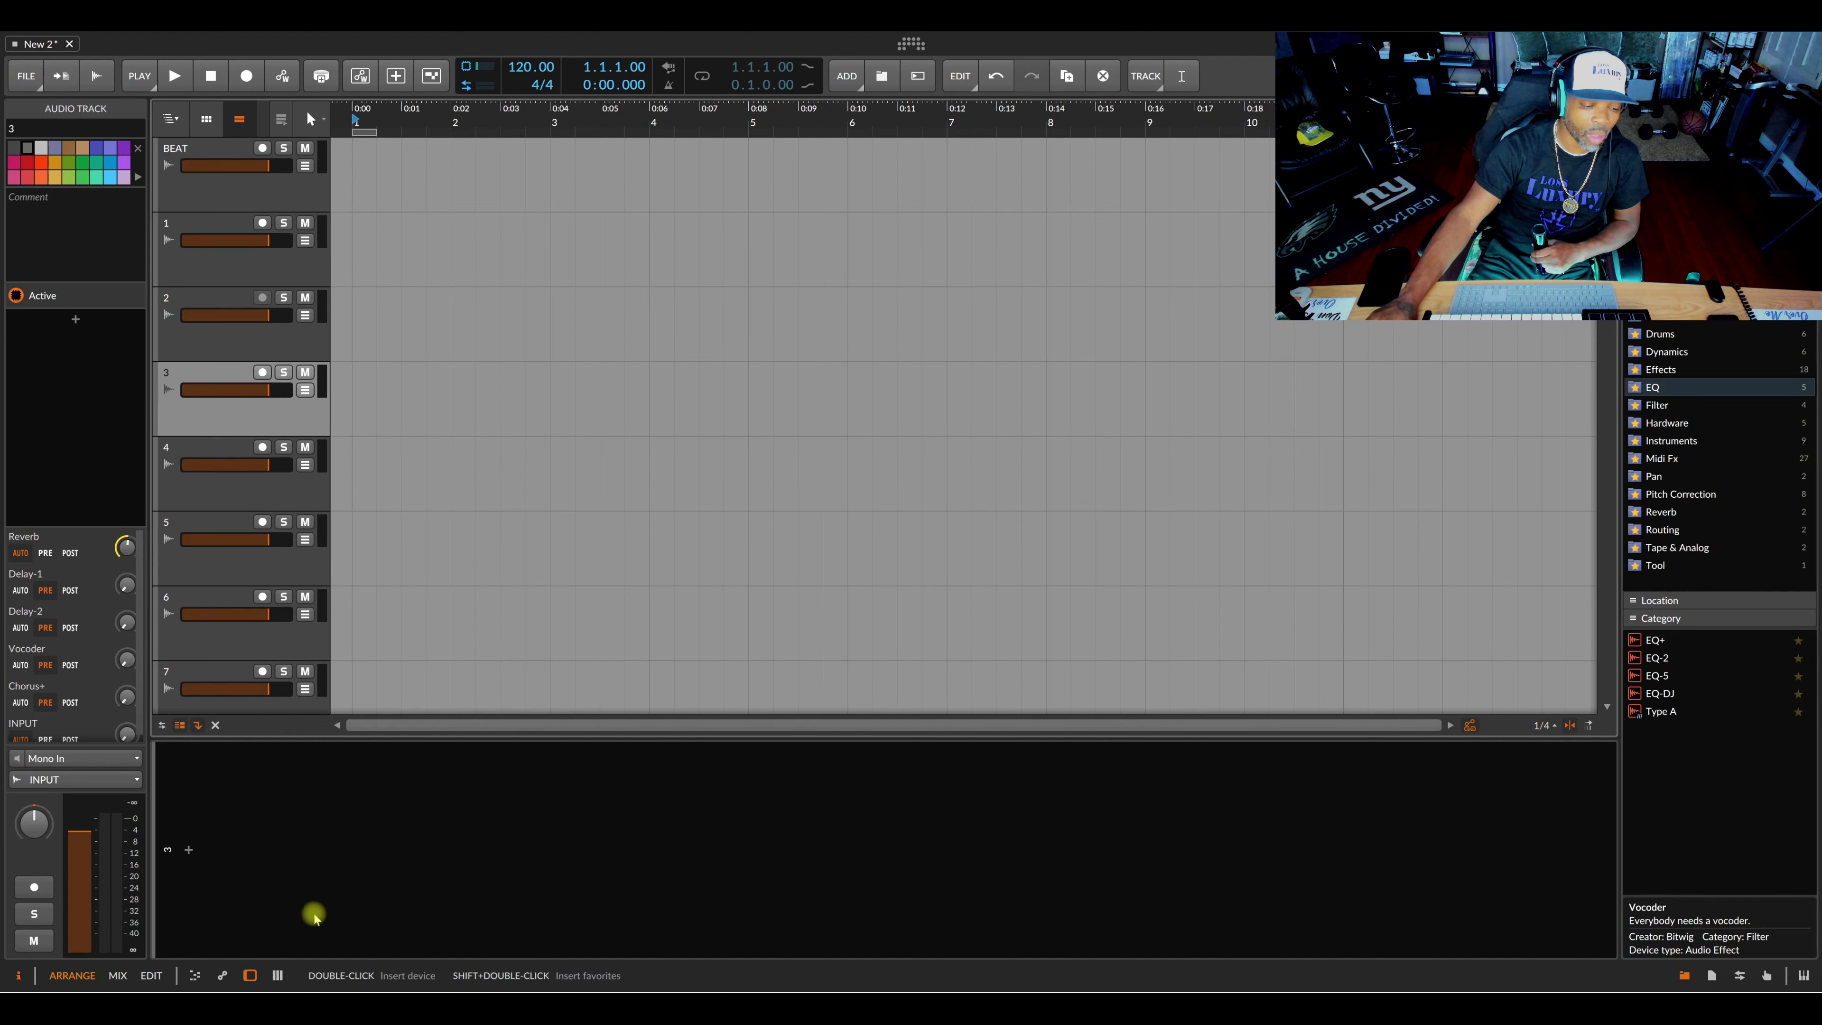
{"action": "left_click", "coordinate": [280, 974]}
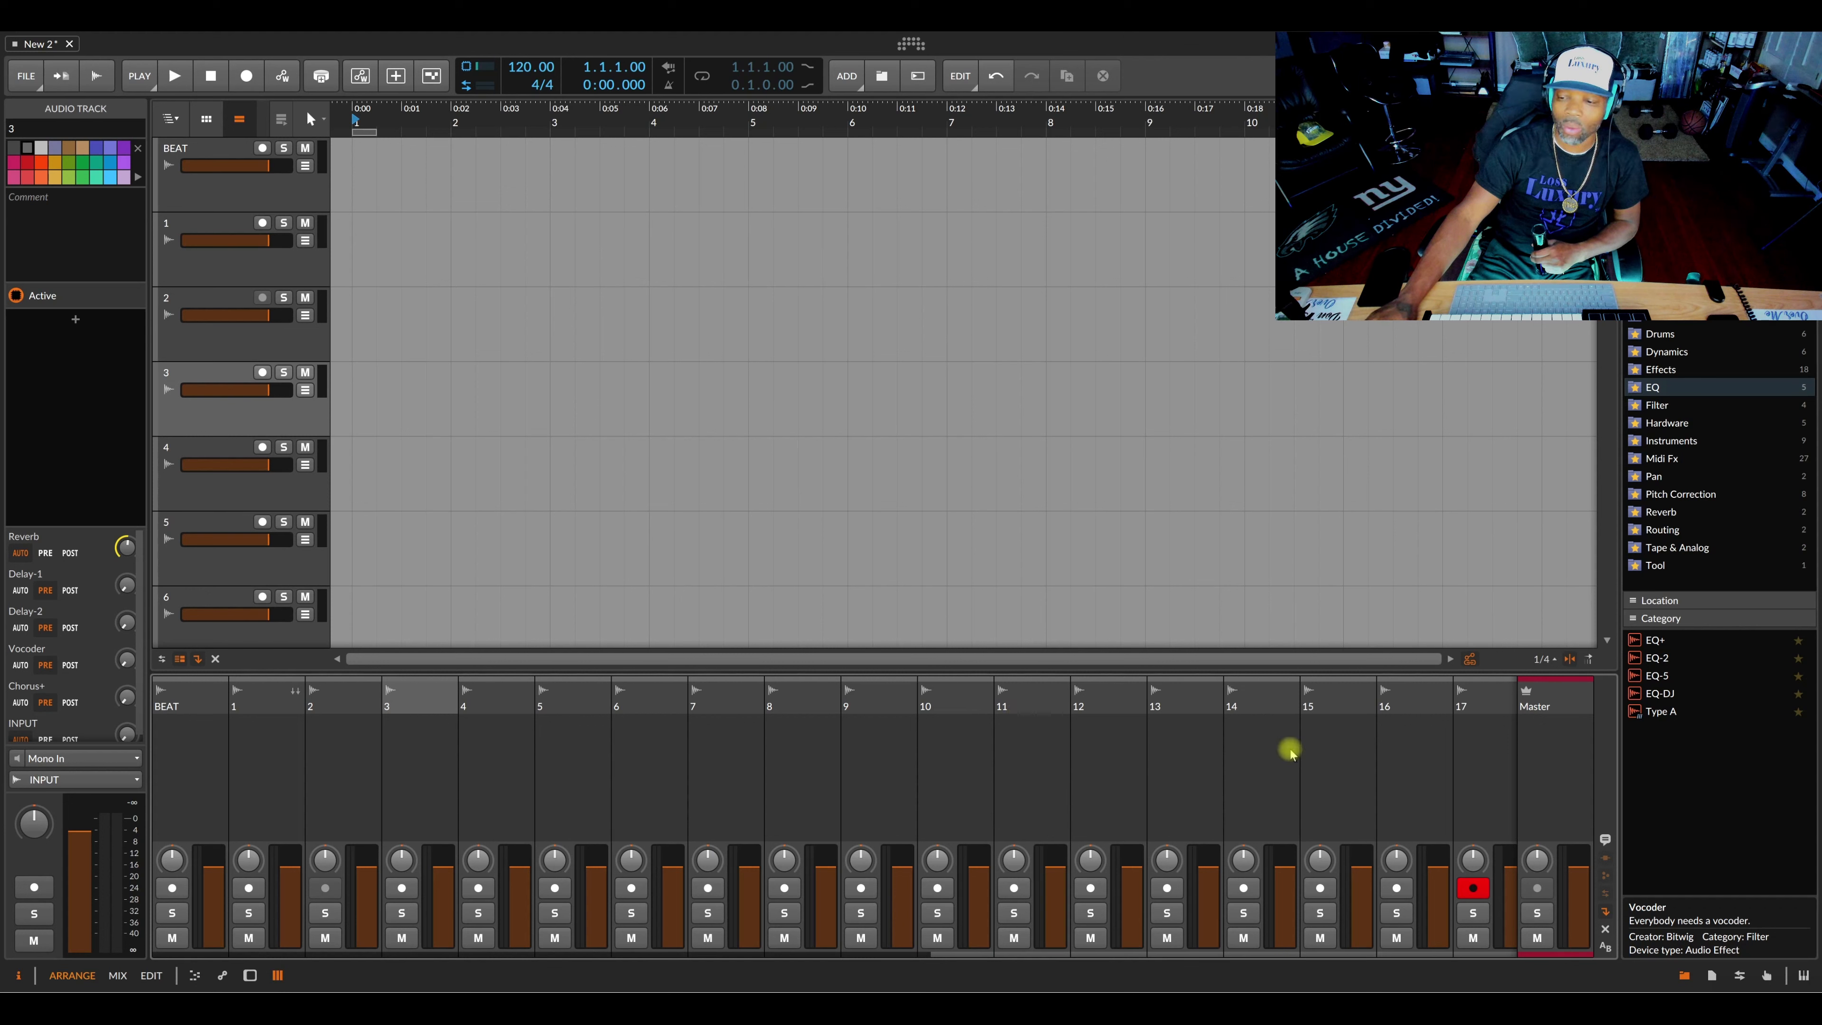